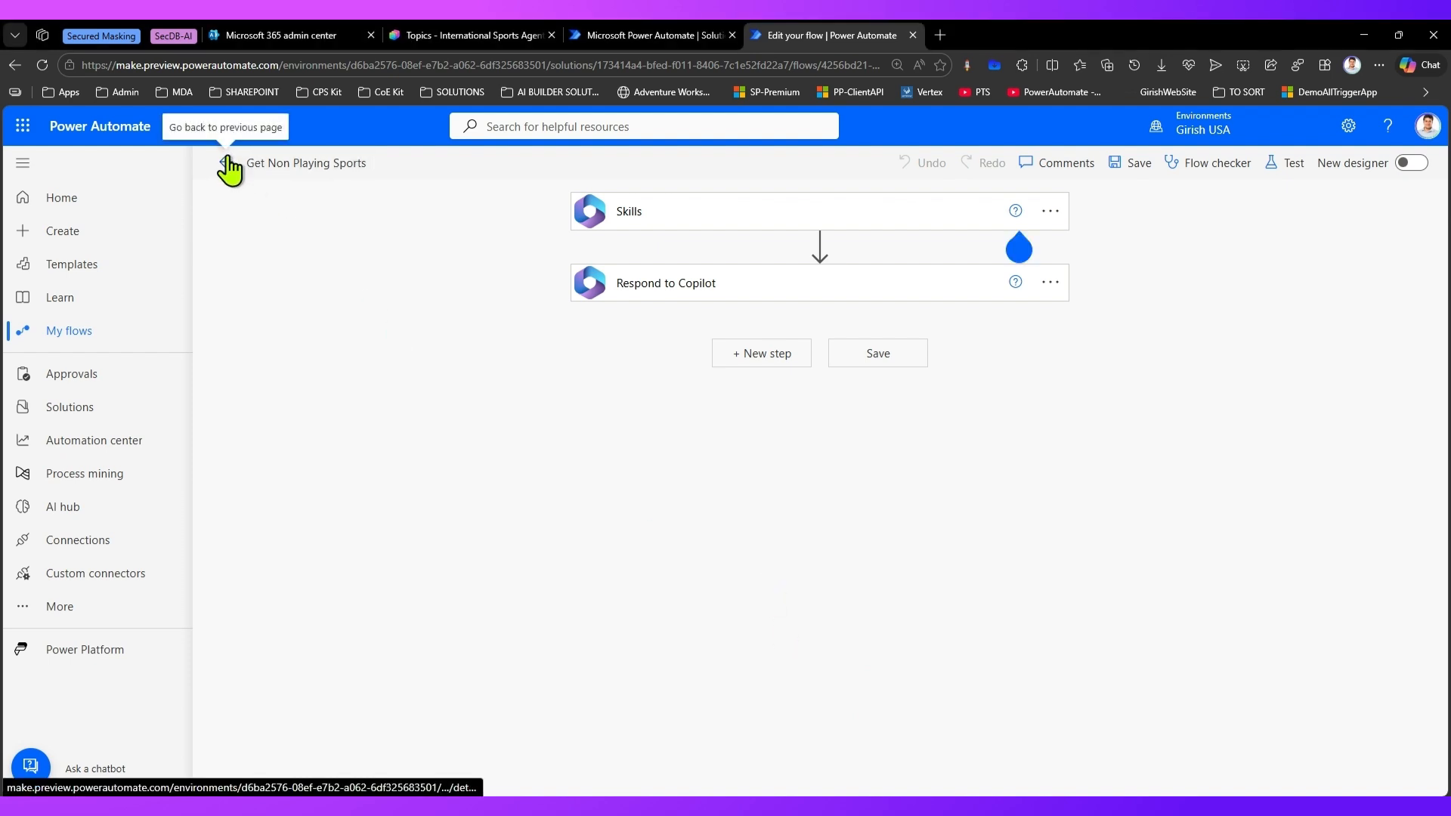
Open the Power Automate solutions list, and in Copilot Studio leave the Get Document topic for the International Sports Agent's overview.
left_click(133, 410)
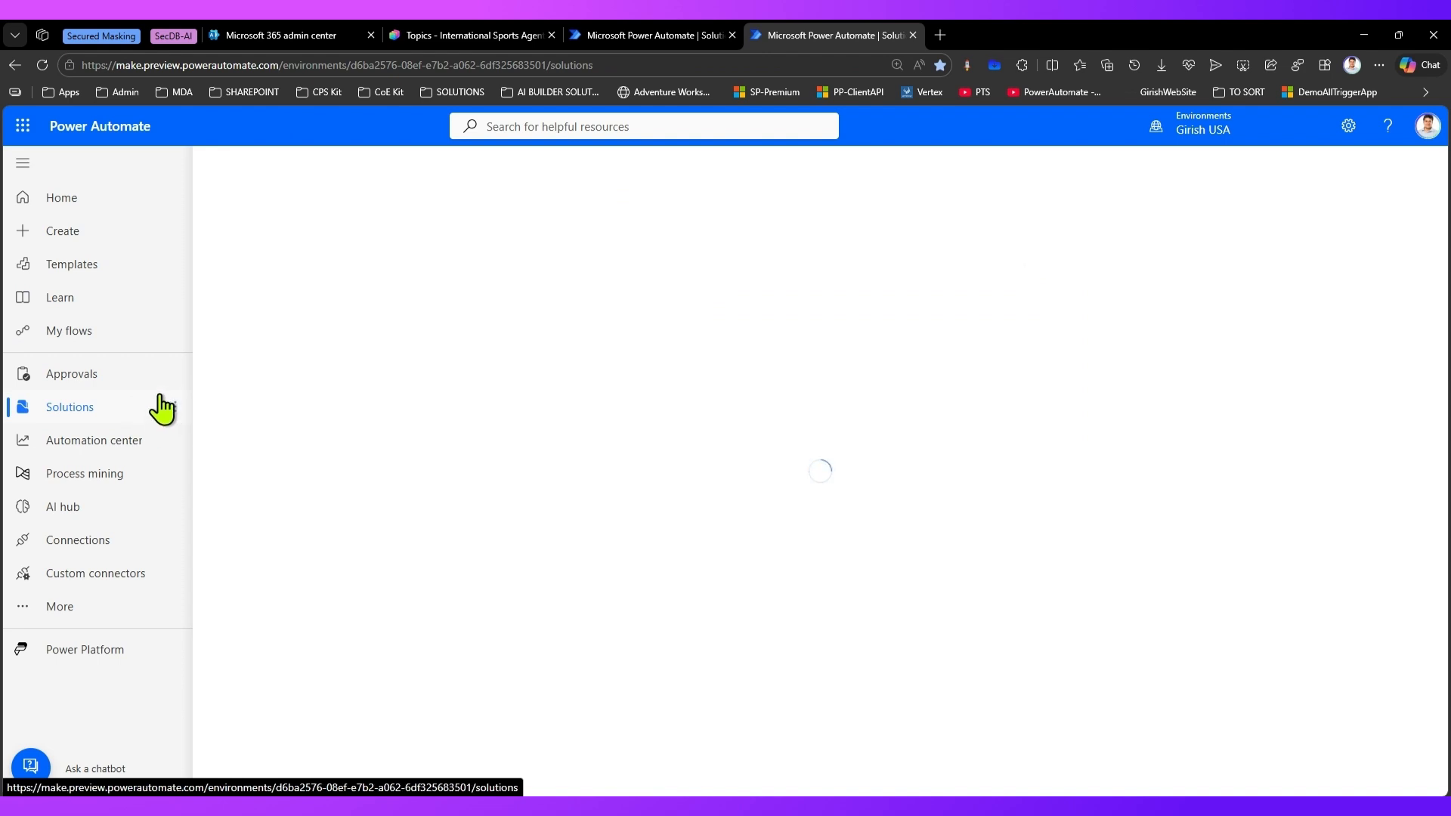
left_click(417, 34)
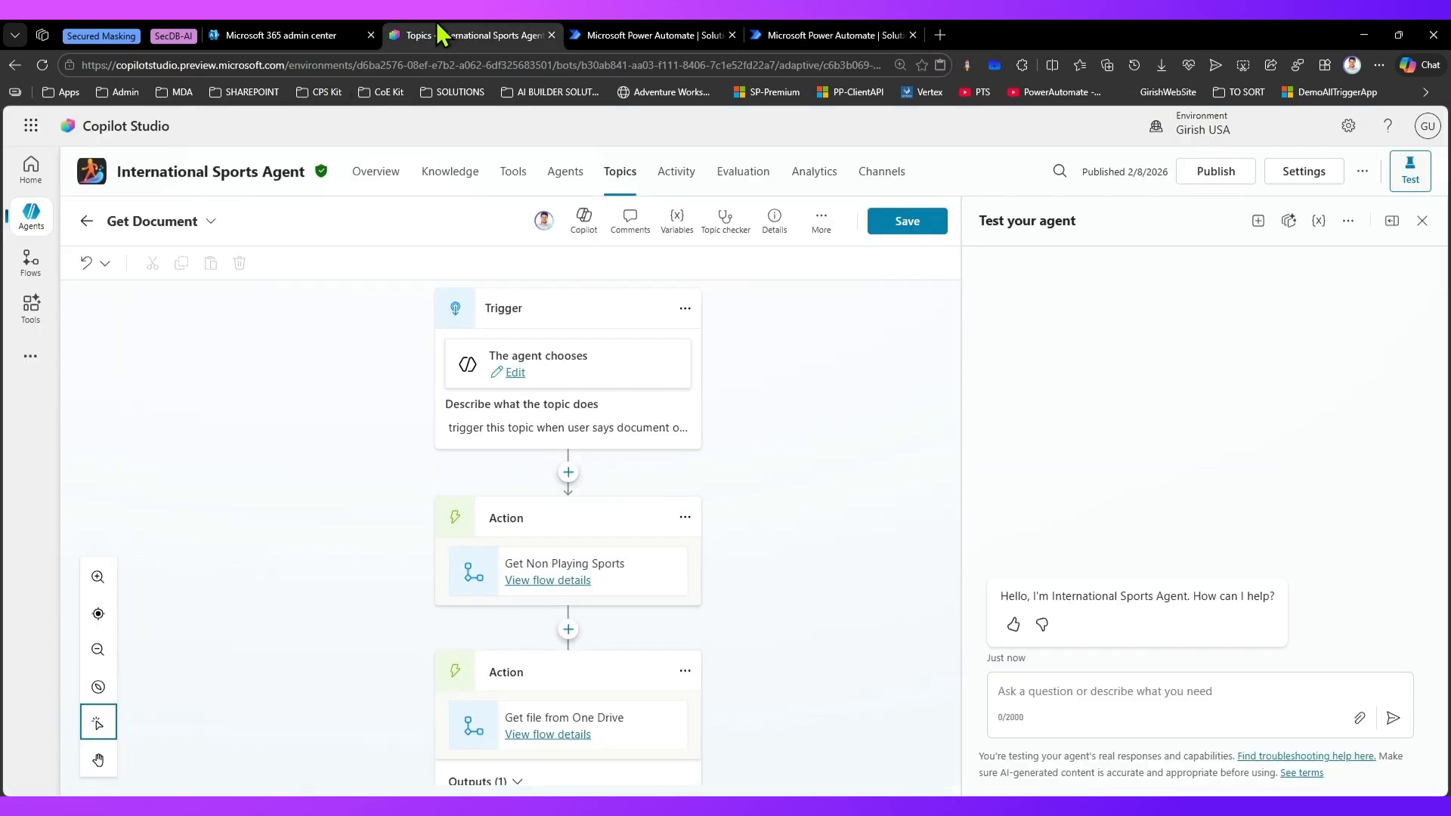
left_click(373, 175)
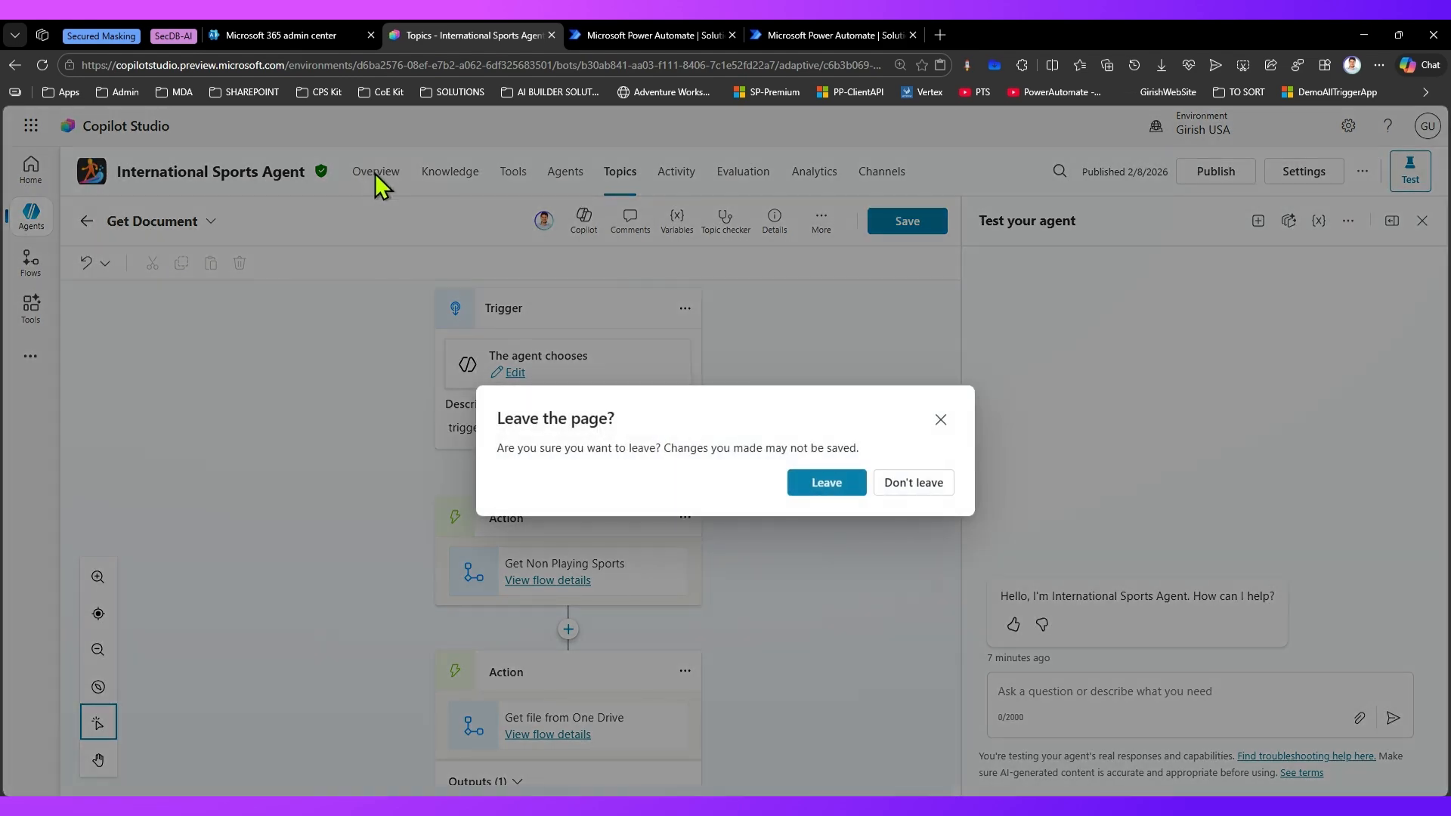
left_click(840, 490)
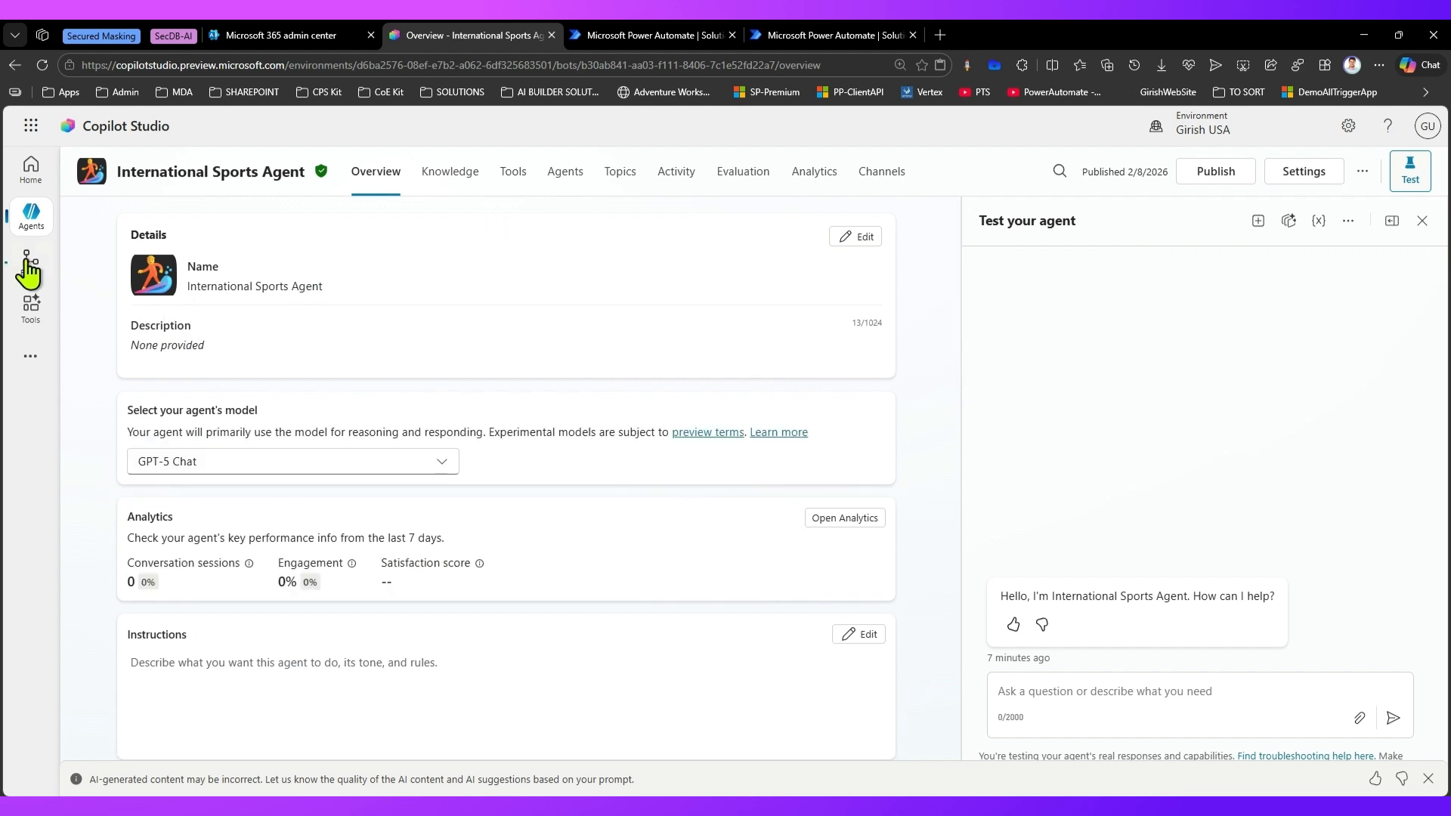
View the ways to build a flow in Copilot Studio: the home page's Workflow prompt and a new agent flow's designer.
left_click(31, 180)
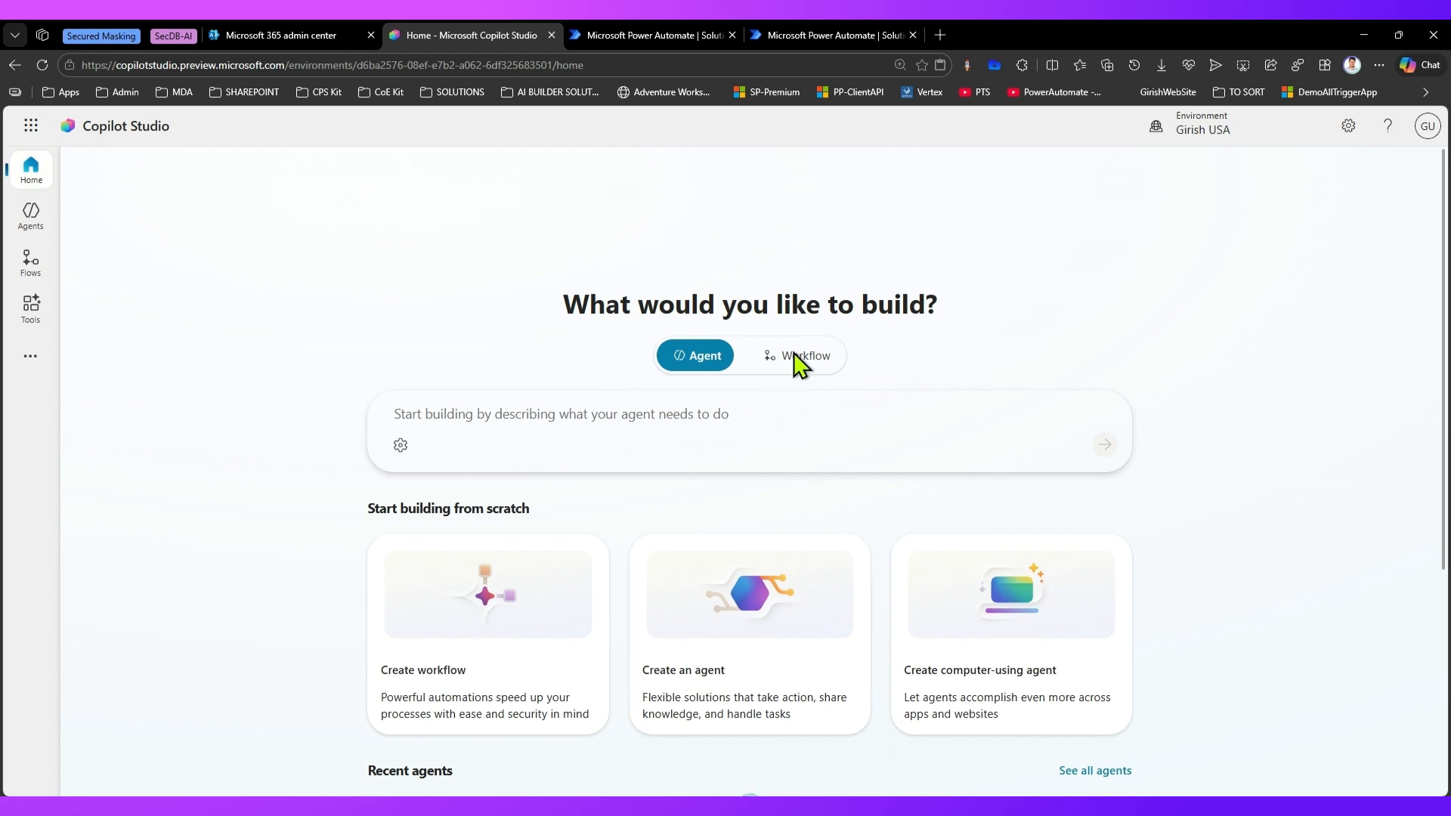
left_click(793, 353)
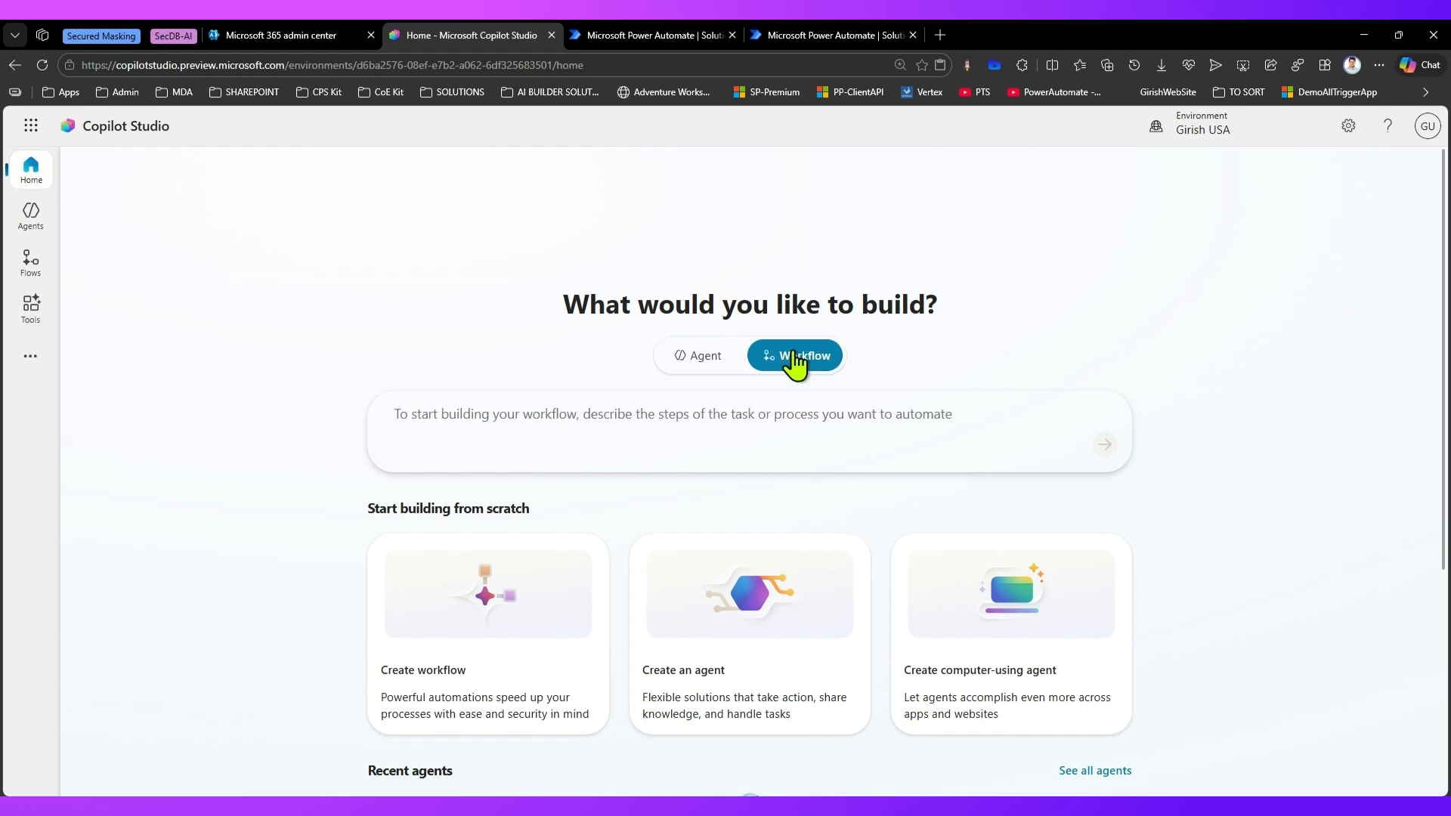
left_click(409, 410)
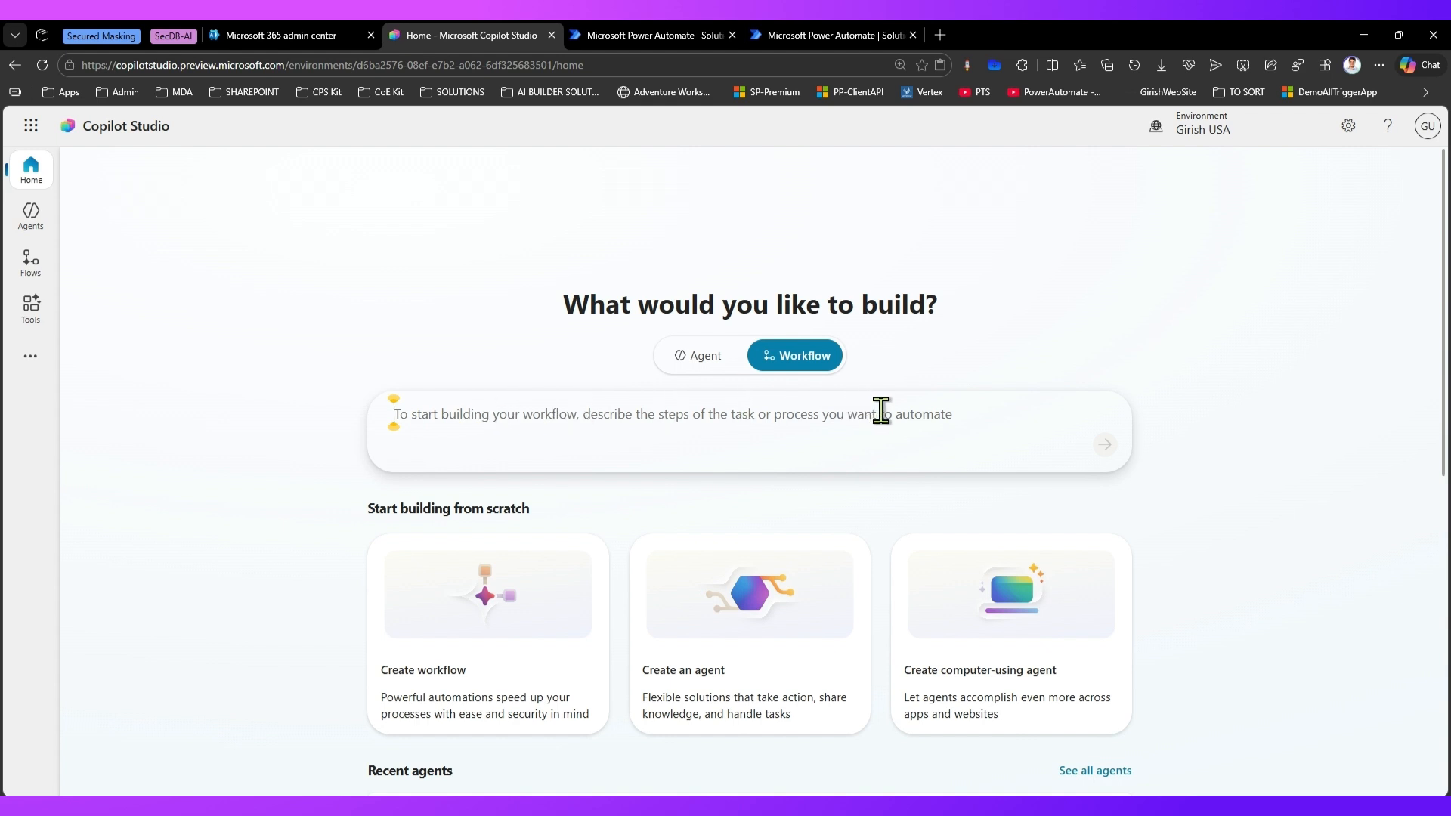
left_click(31, 266)
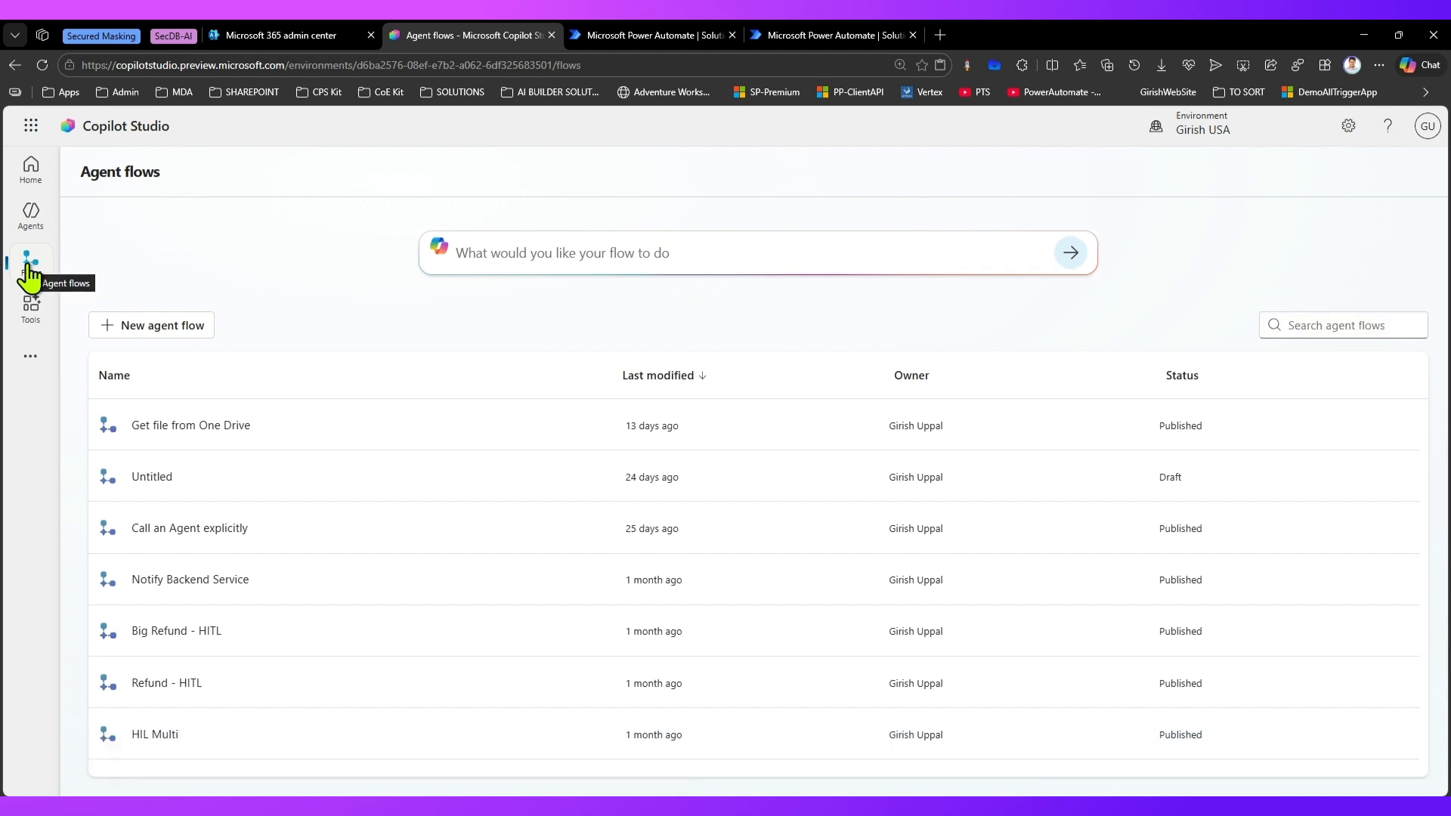
left_click(115, 330)
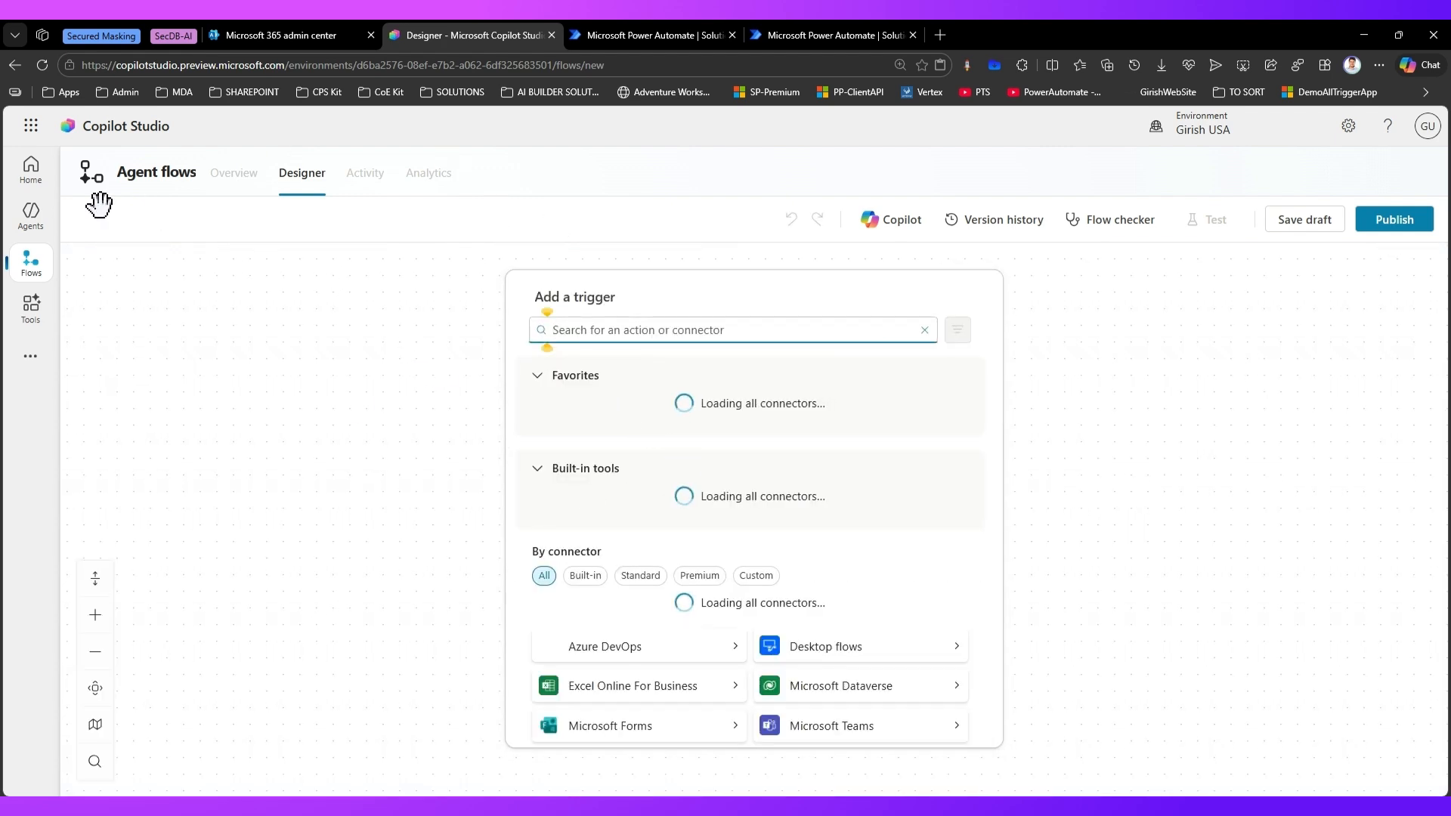
Leave the new agent flow without saving and open the topics of the World News Agent.
left_click(29, 219)
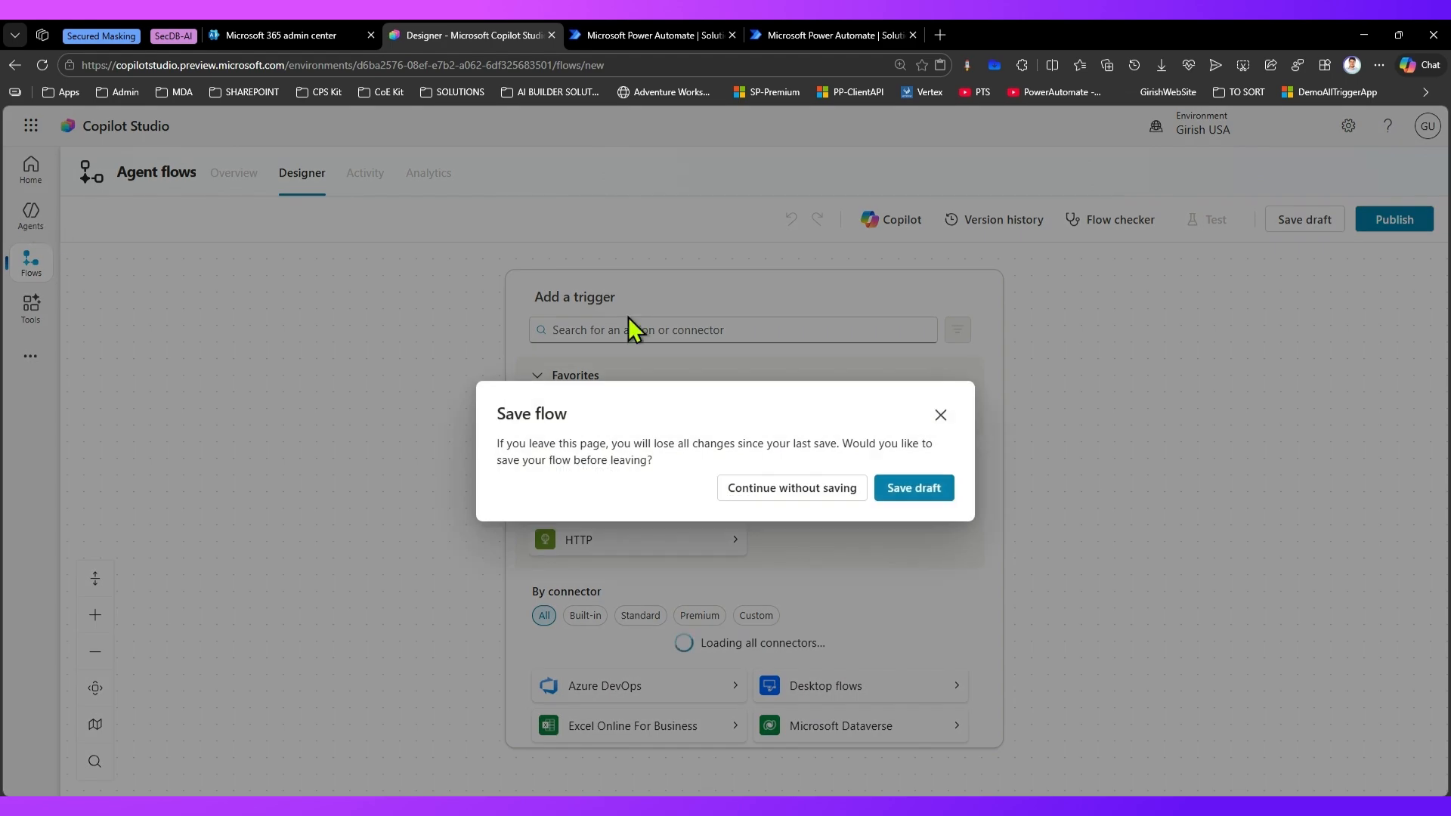
left_click(845, 494)
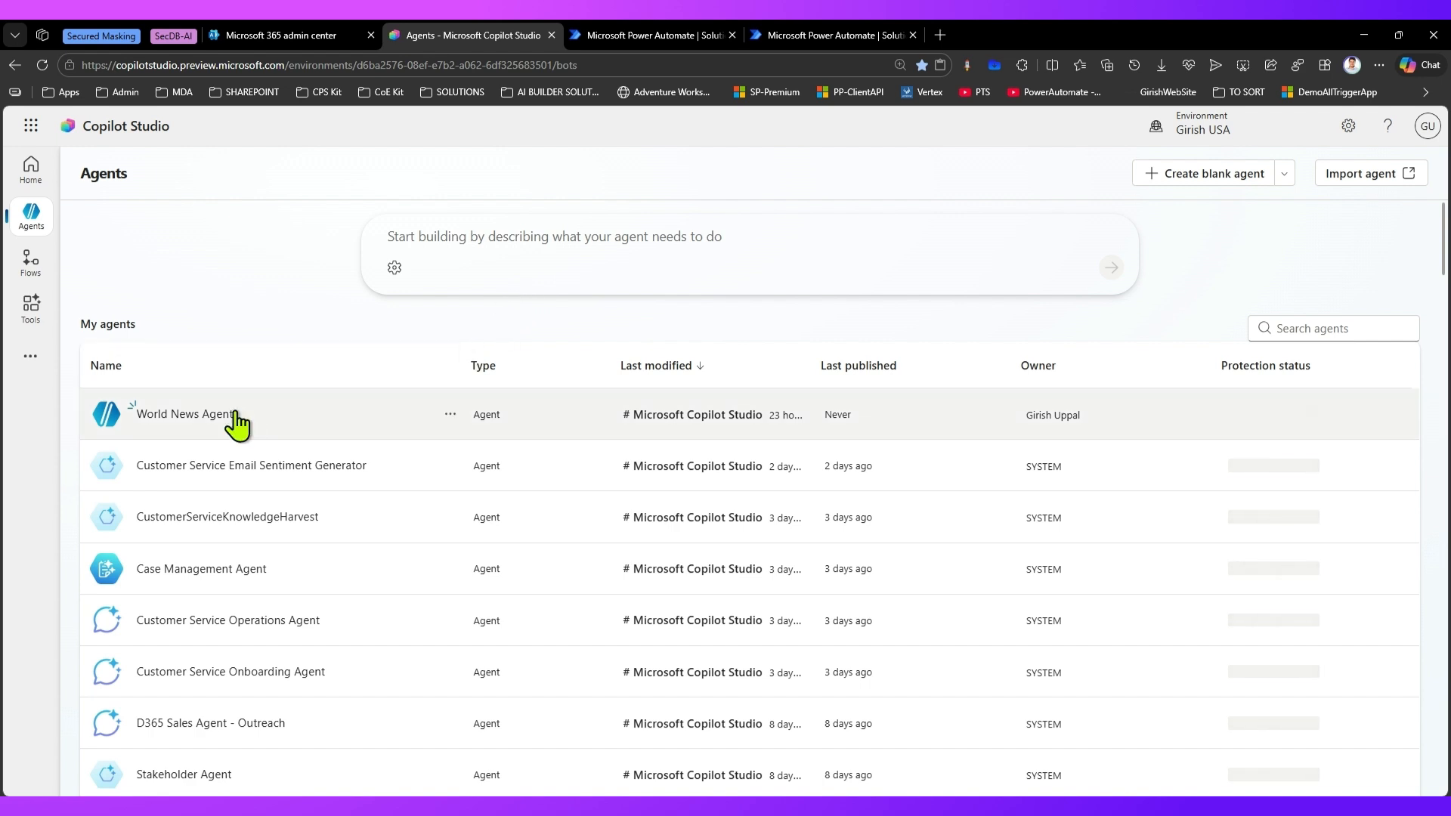
left_click(224, 415)
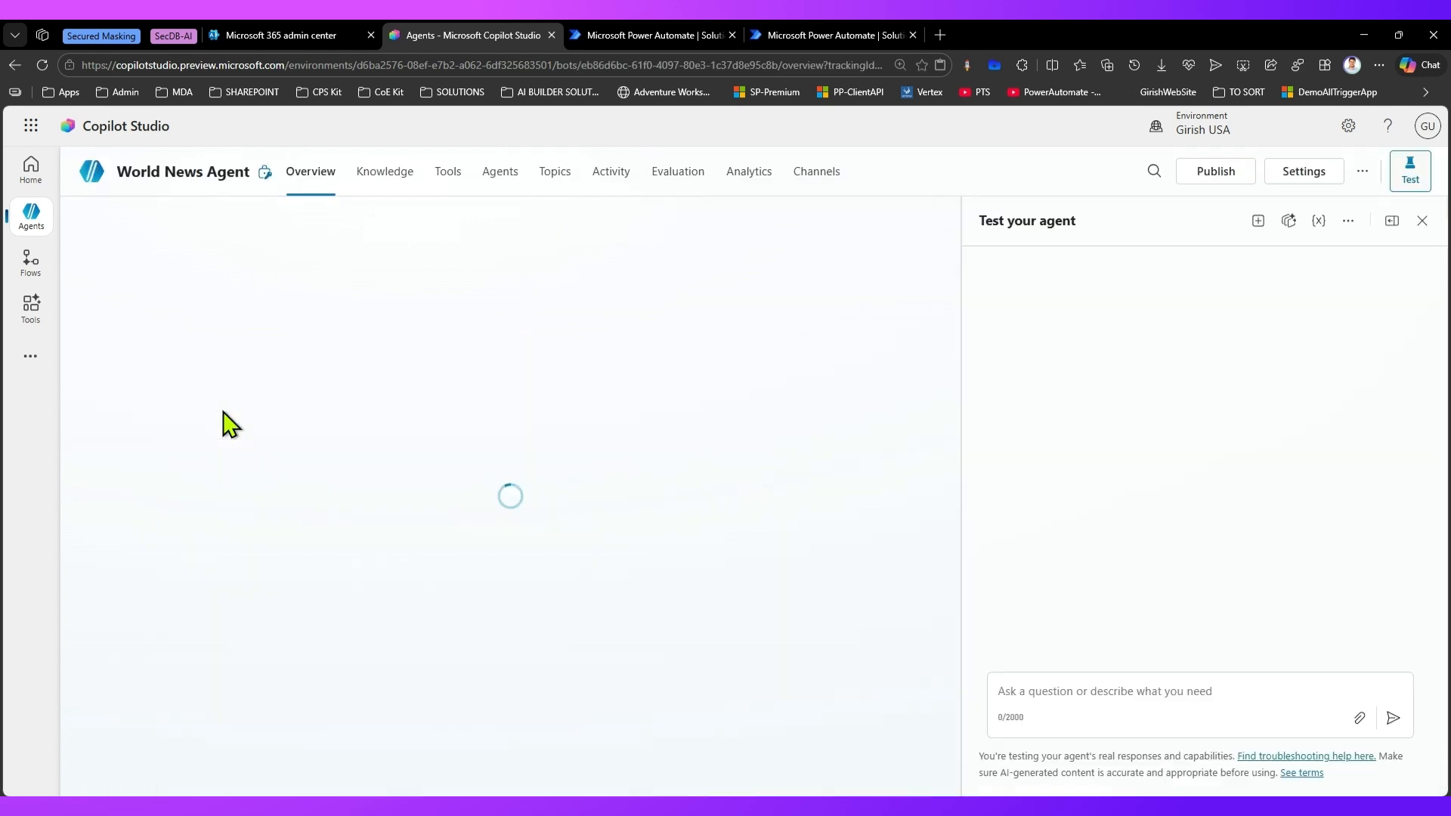
left_click(539, 176)
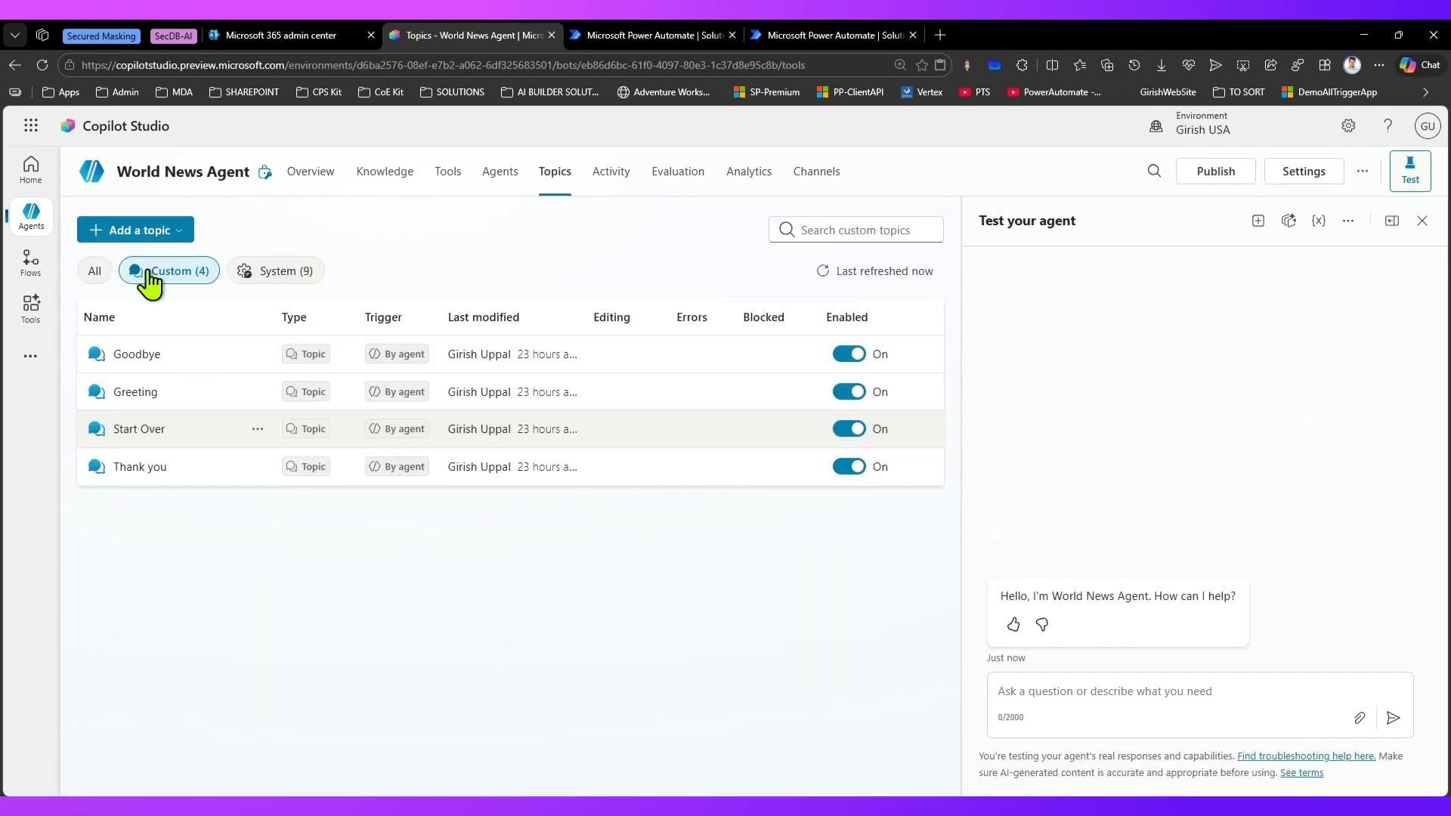
Start a blank topic in the World News Agent and view the tools available to add below its trigger.
left_click(138, 238)
left_click(138, 260)
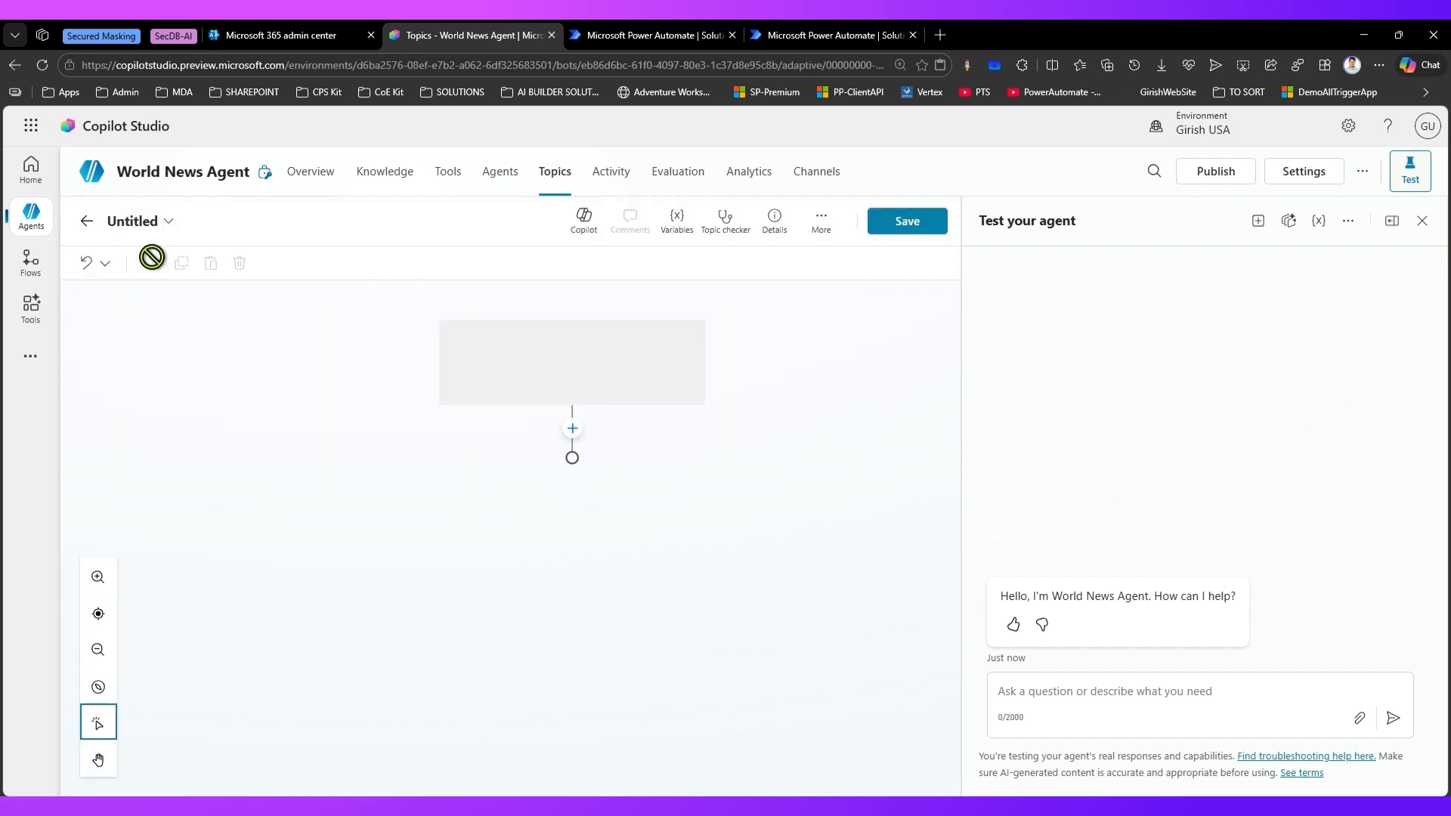
left_click(572, 569)
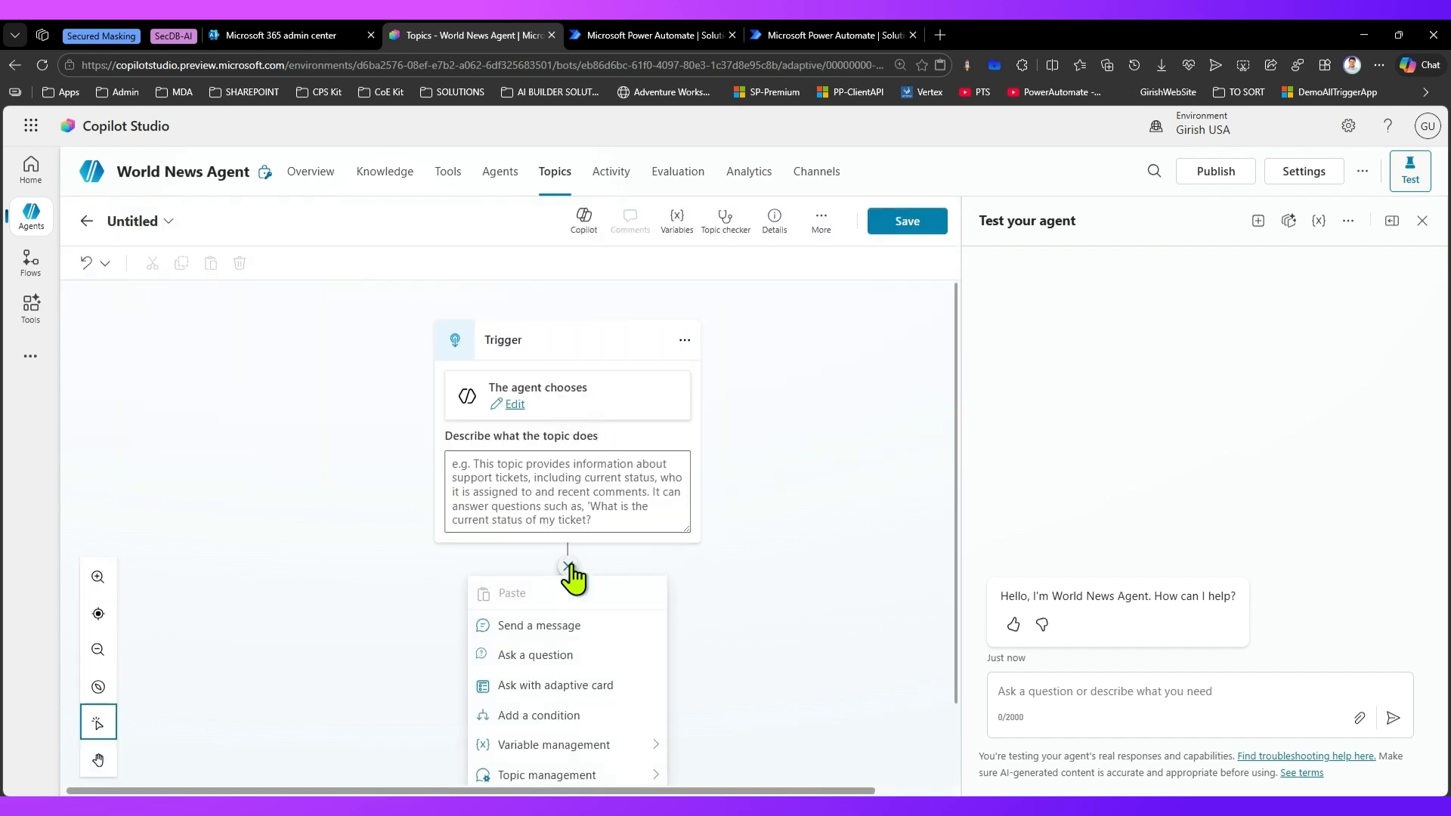
left_click(599, 714)
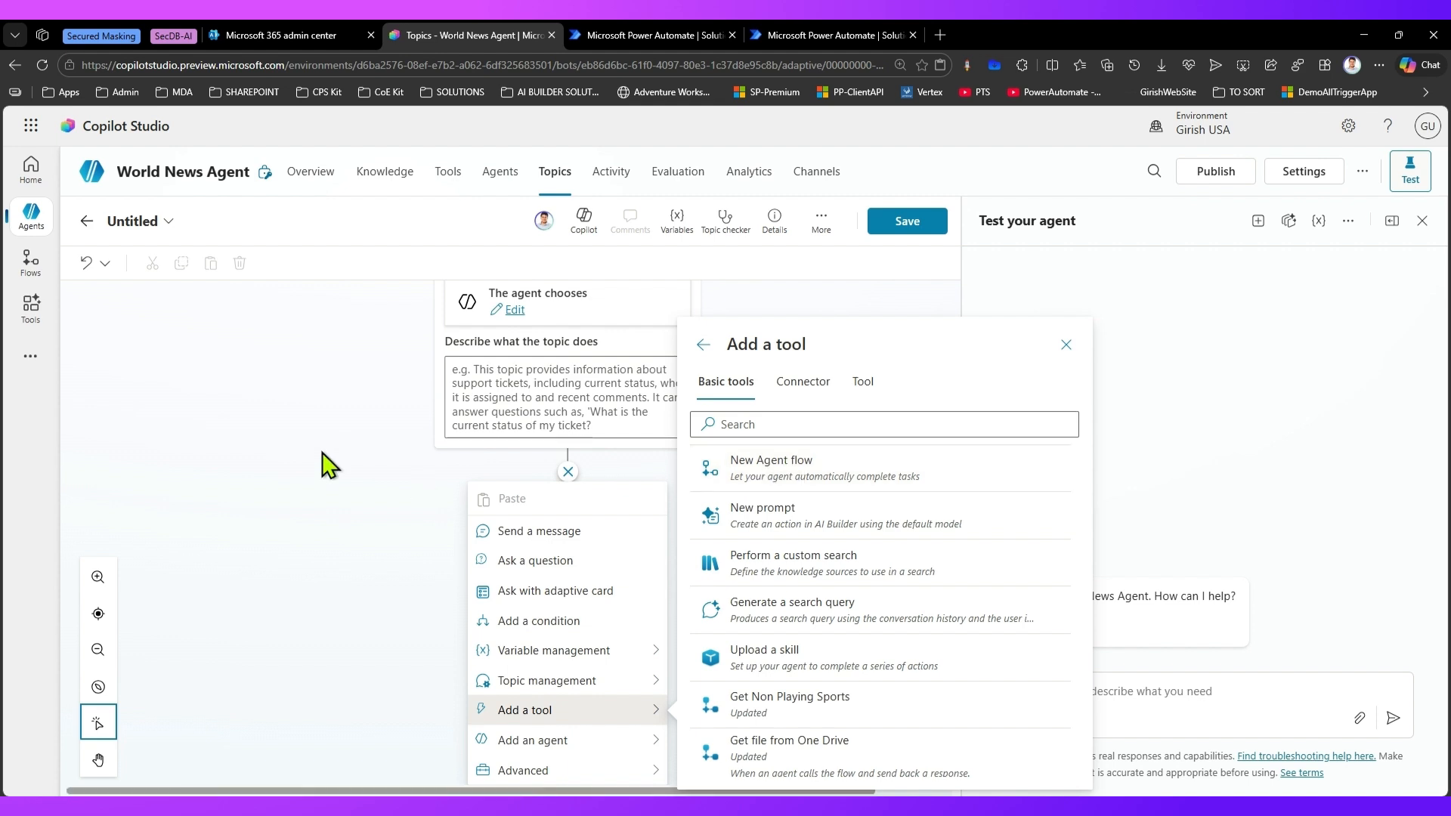
left_click(285, 446)
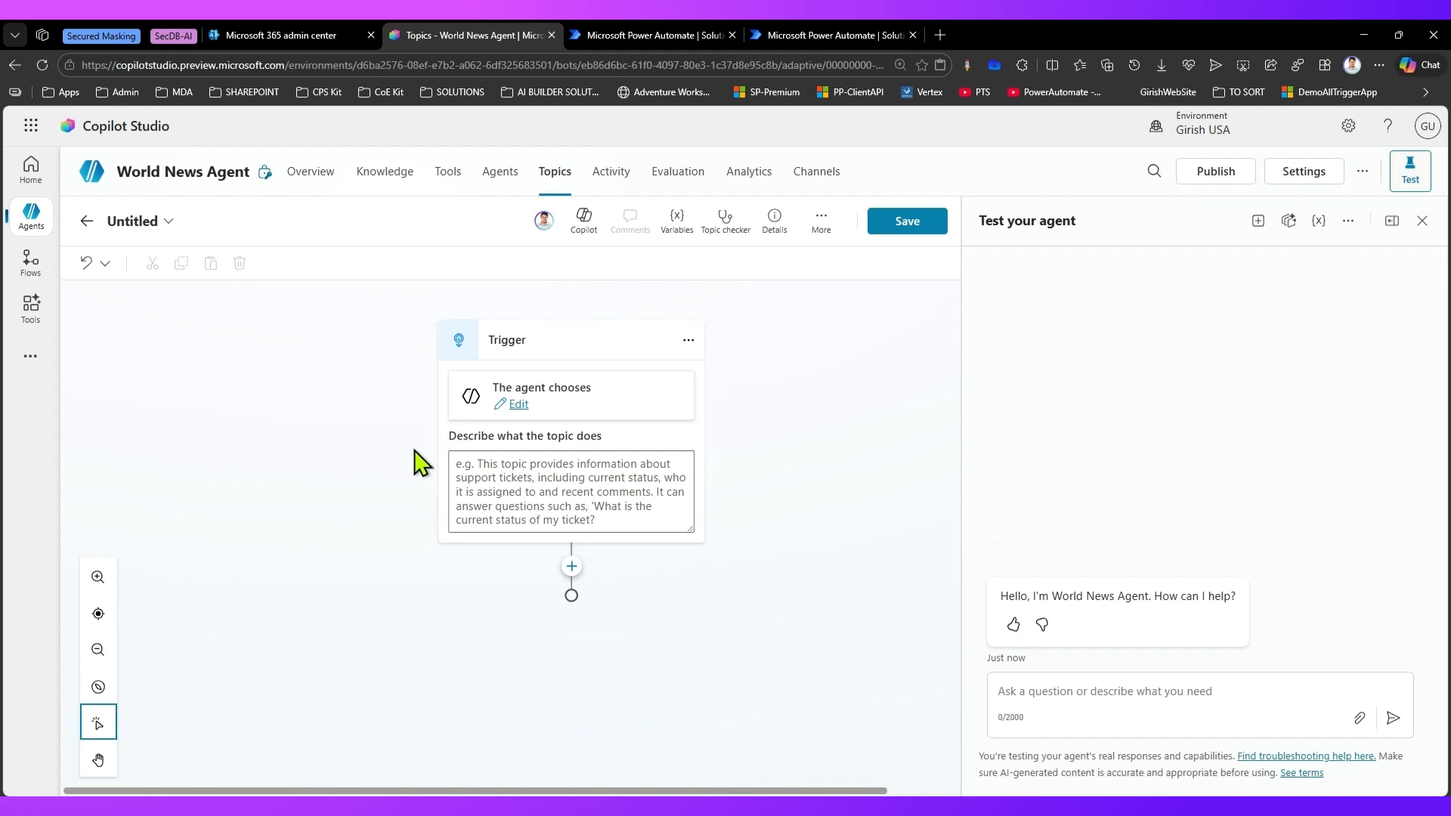
Switch to Power Automate, widen the solutions list's Display name column, and open ALL FLOW SOLUTION.
left_click(656, 34)
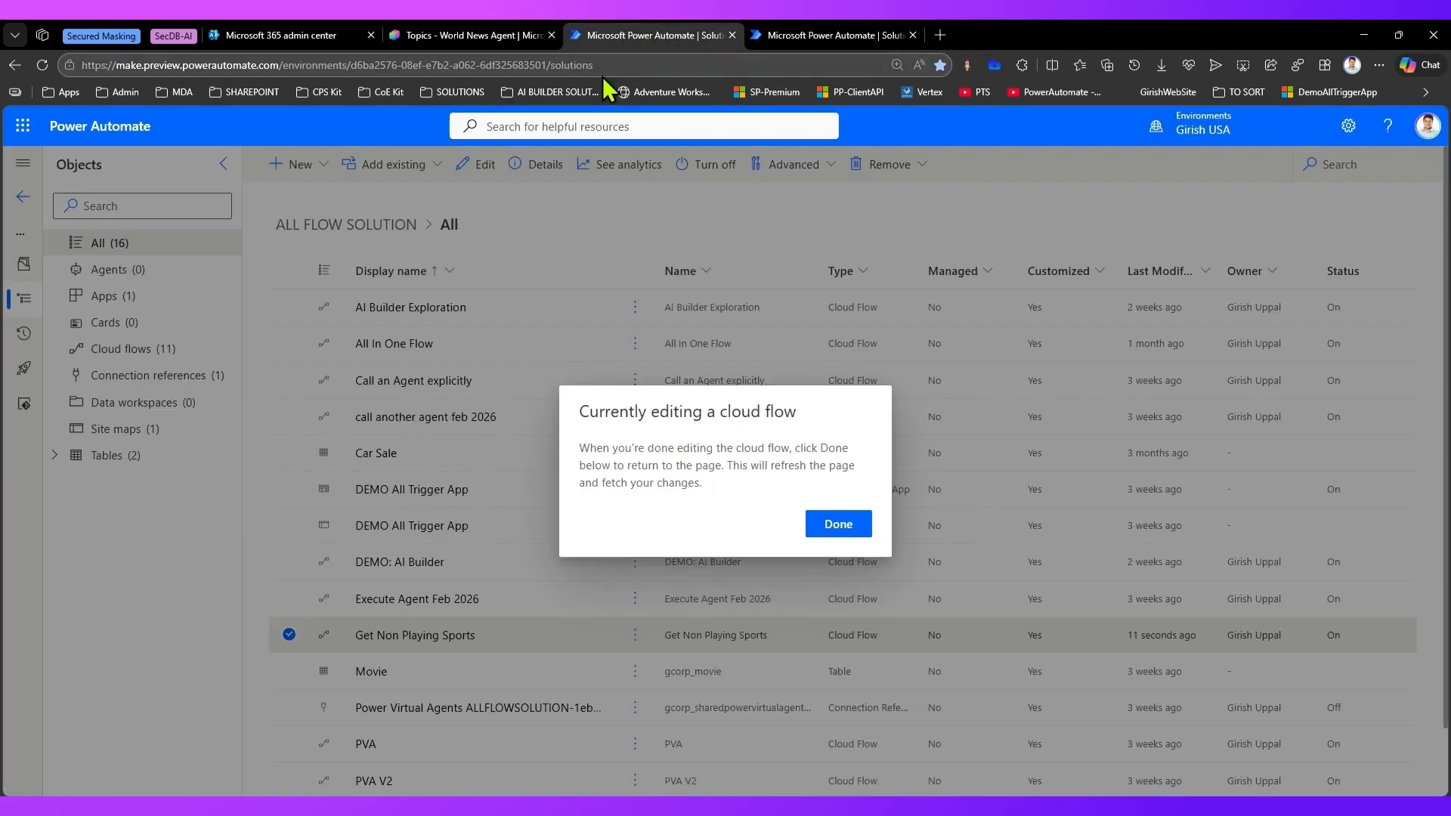
left_click(861, 34)
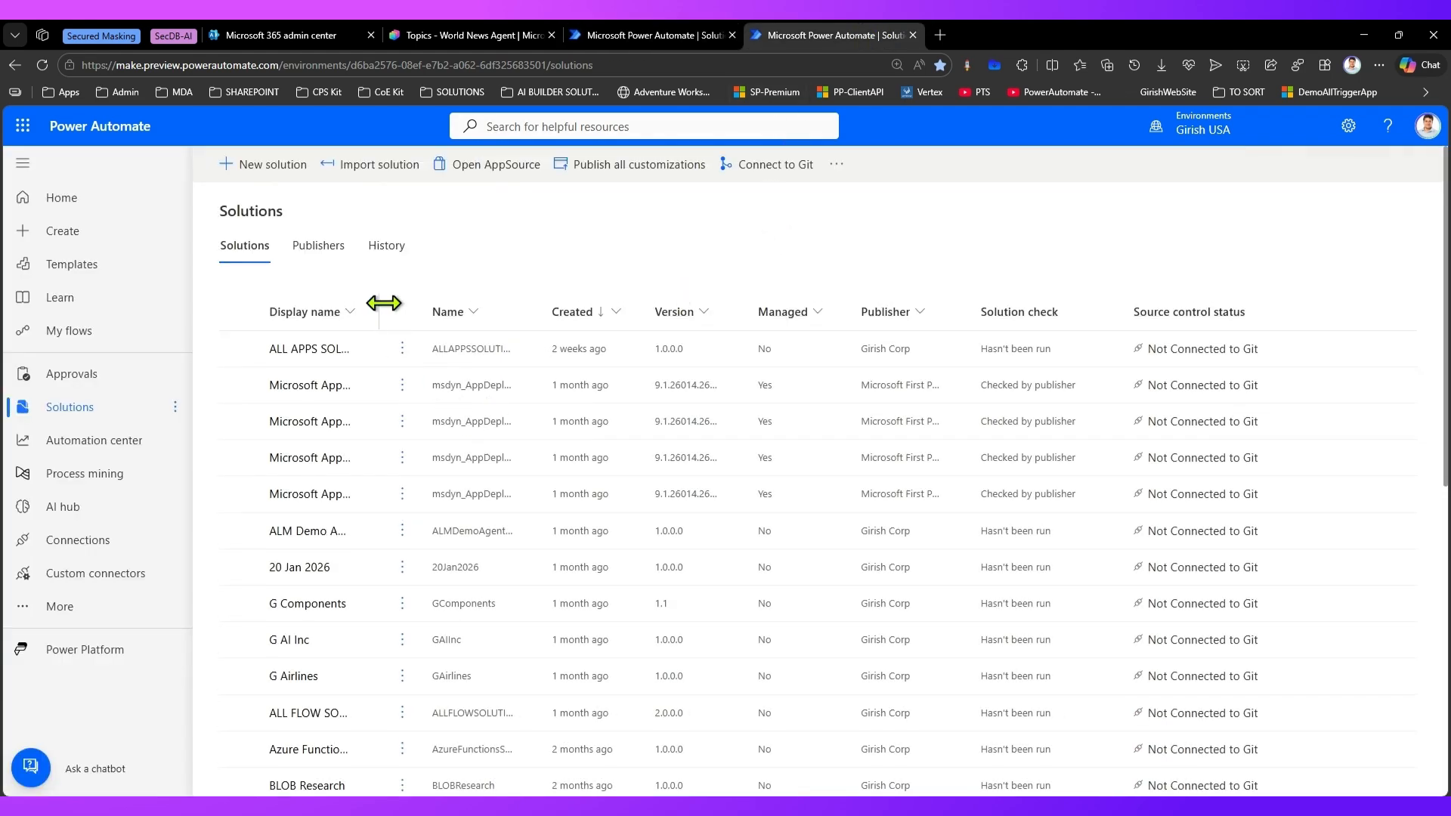
left_click_drag(384, 302, 515, 312)
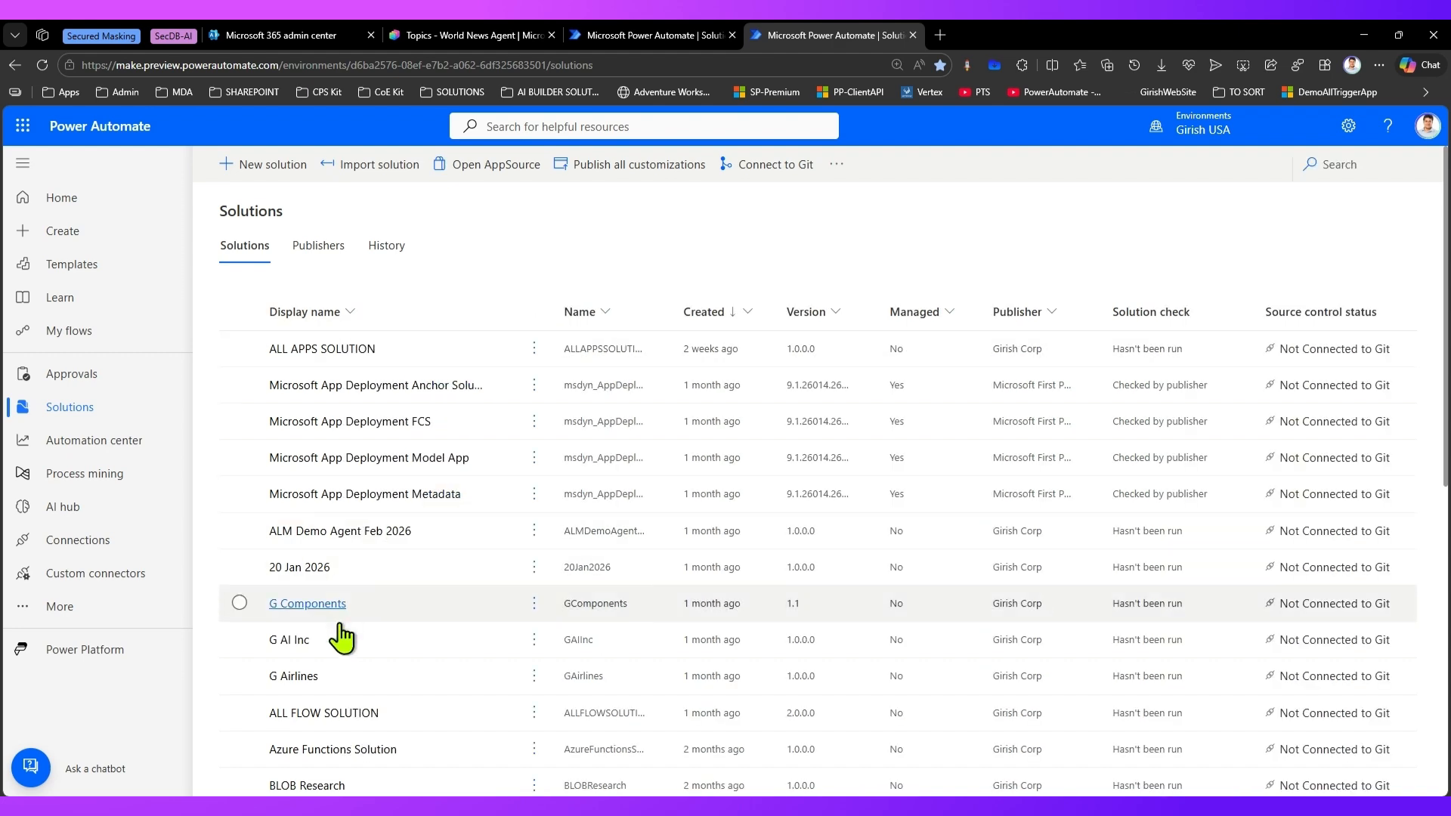
left_click(356, 713)
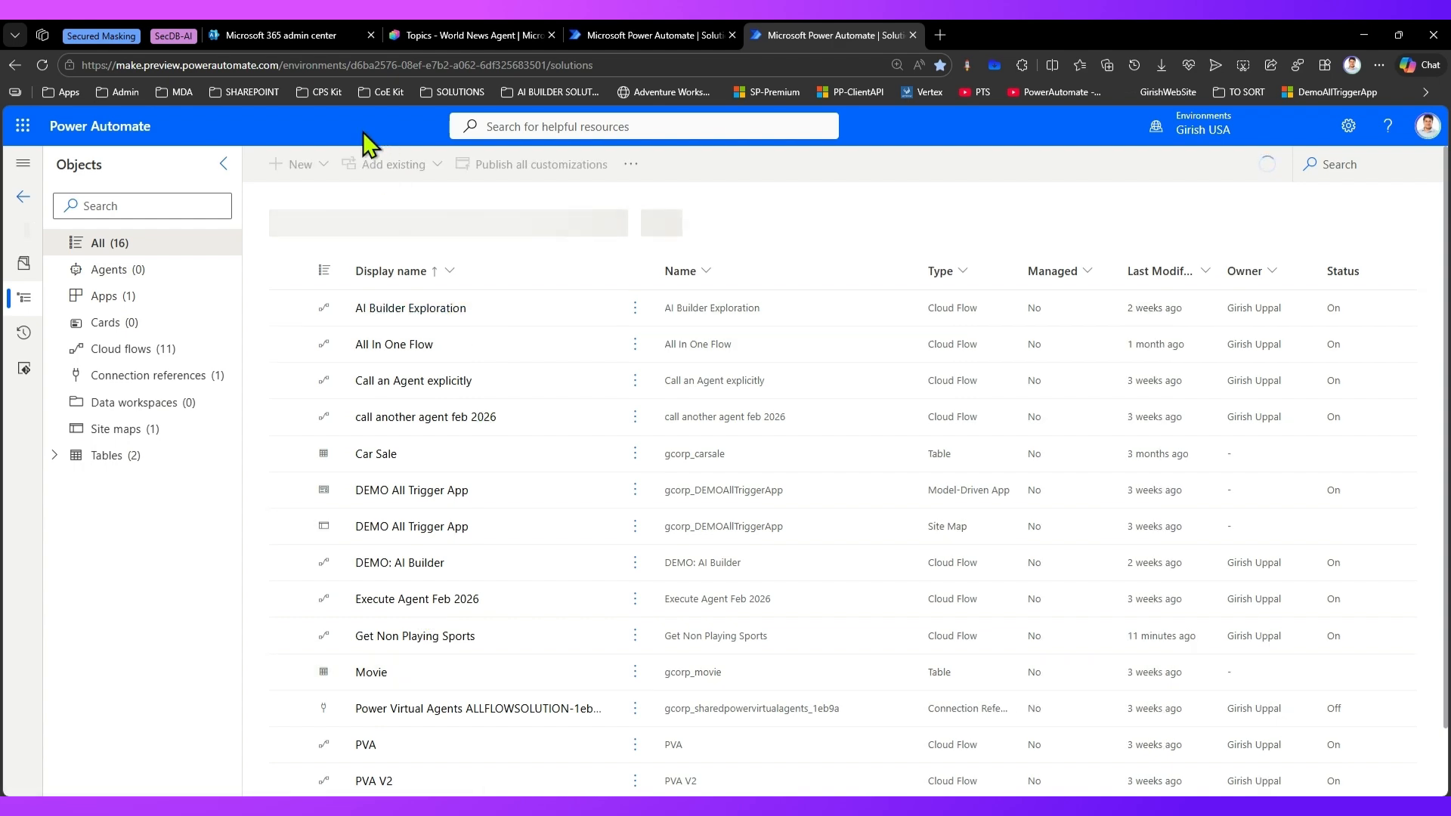
Start a new automated cloud flow in the solution, skipping the flow name and trigger choice.
left_click(316, 164)
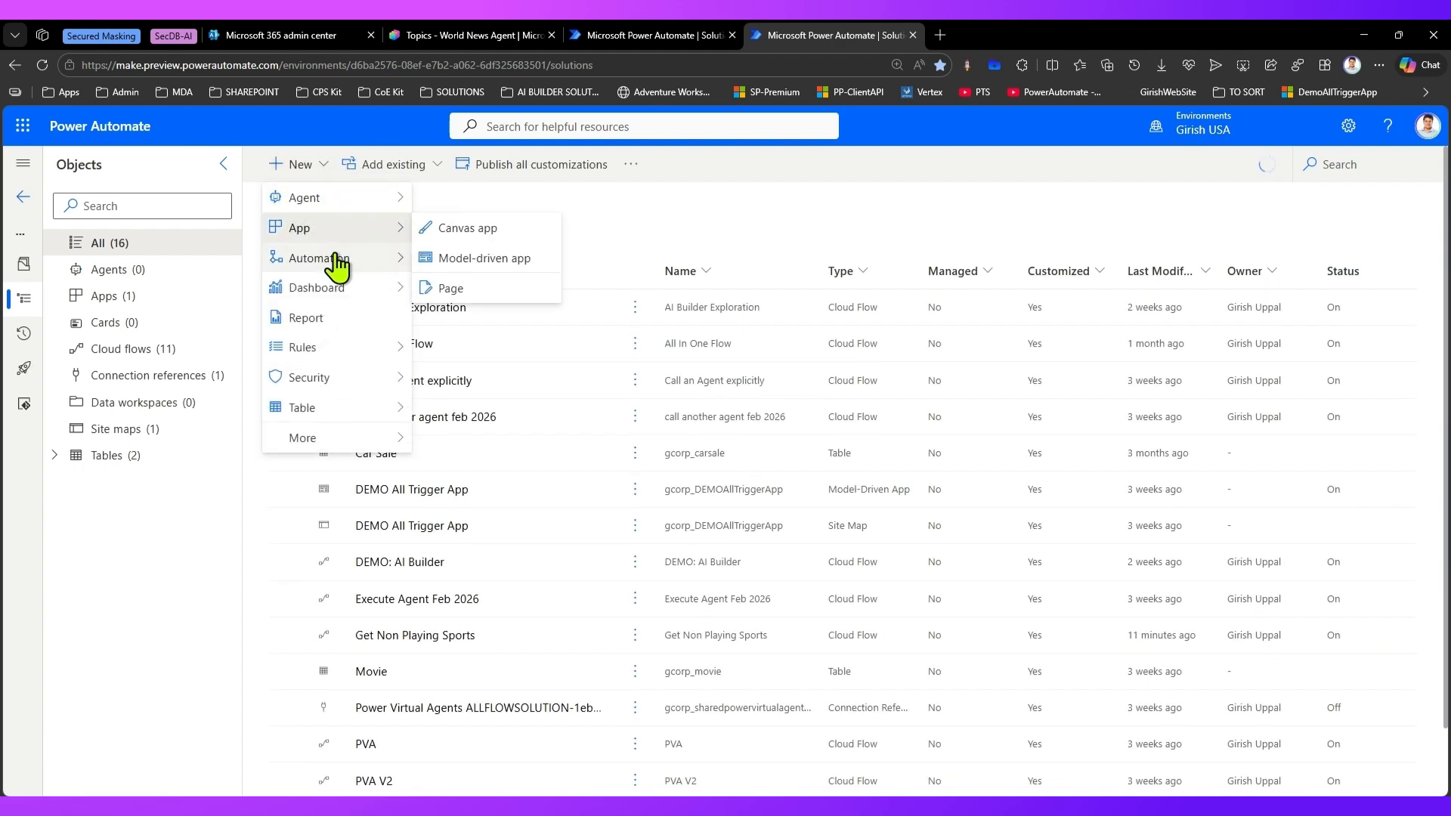
mouse_move(336, 265)
mouse_move(457, 260)
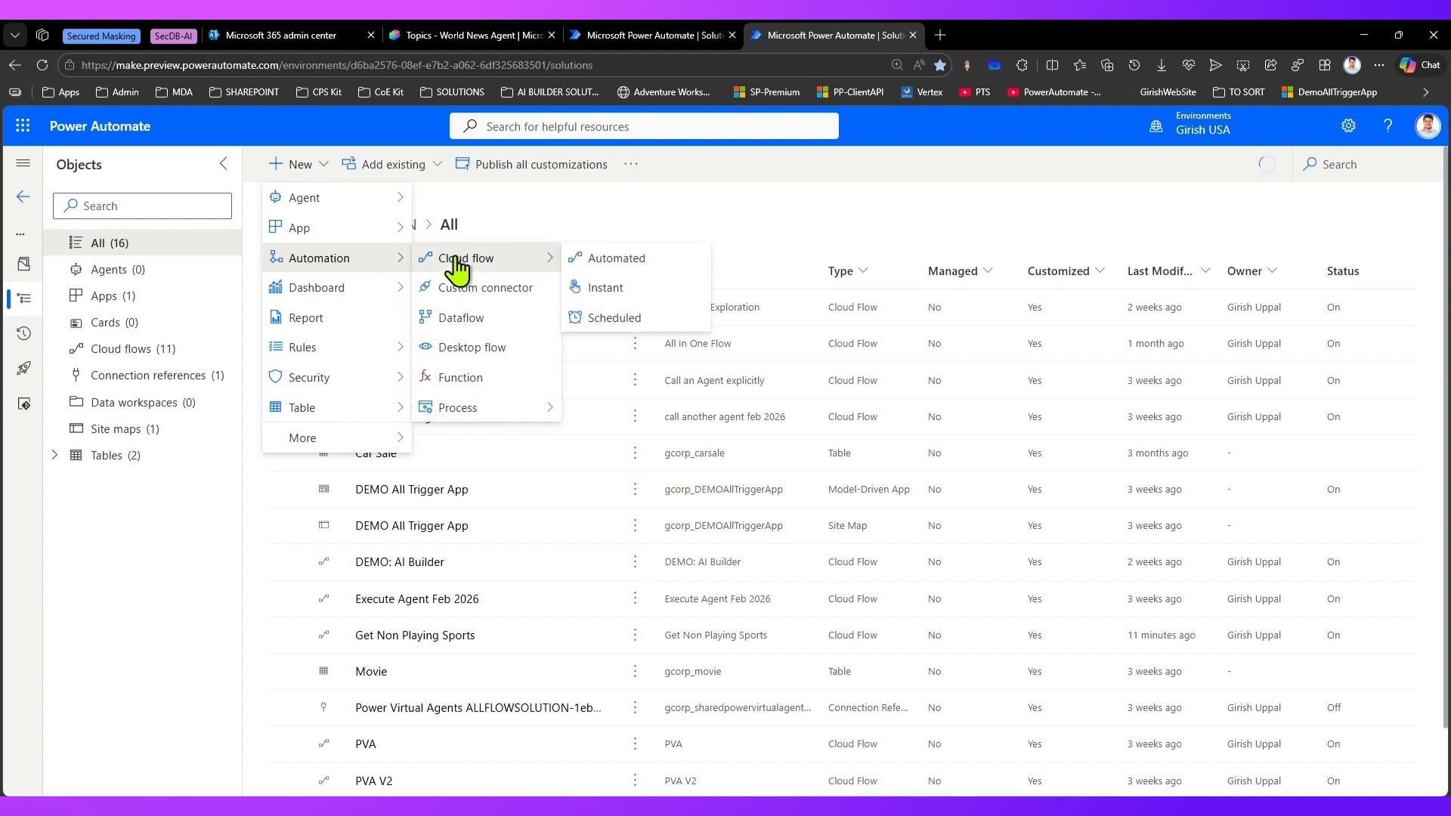
left_click(605, 260)
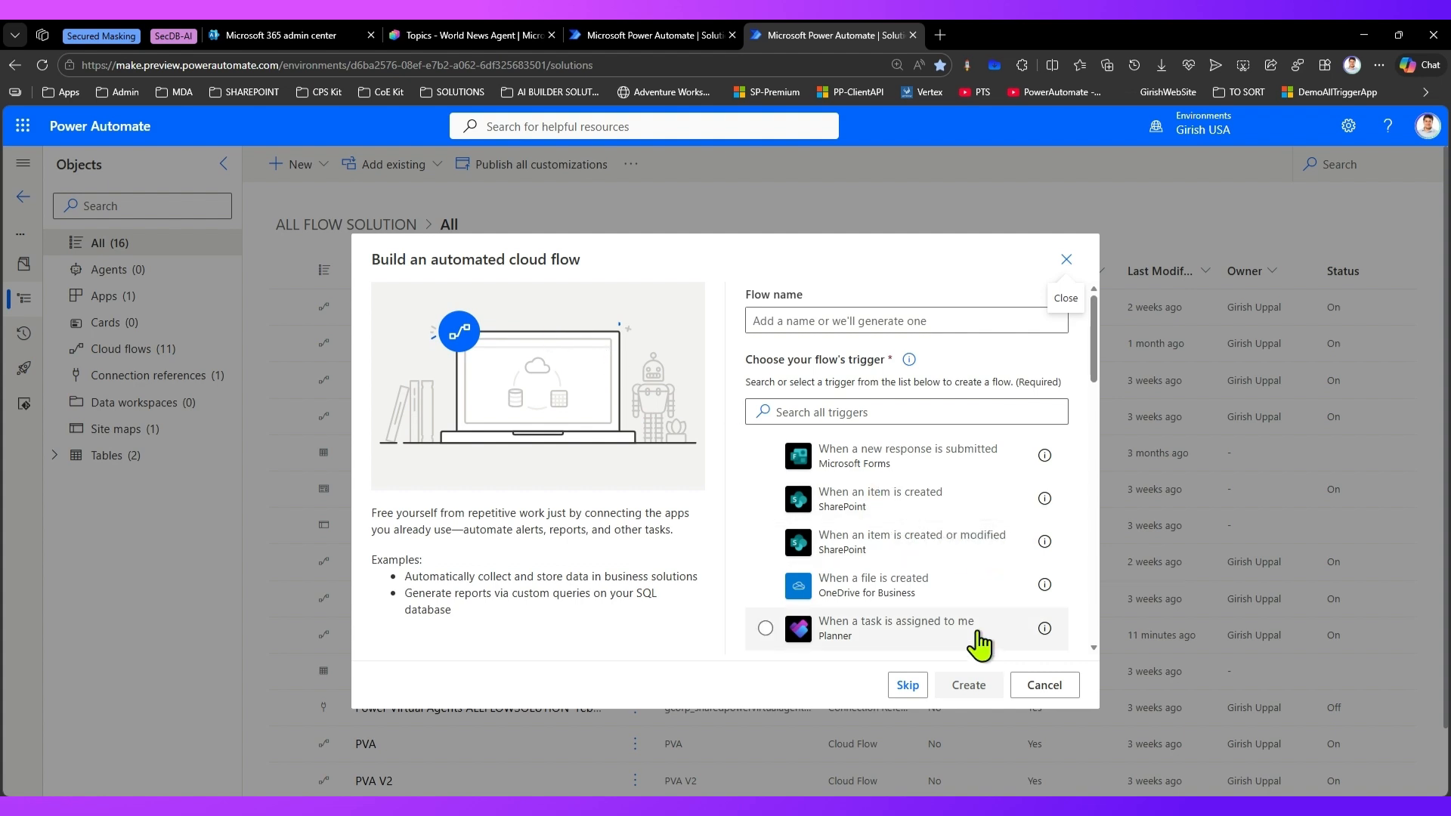
left_click(908, 684)
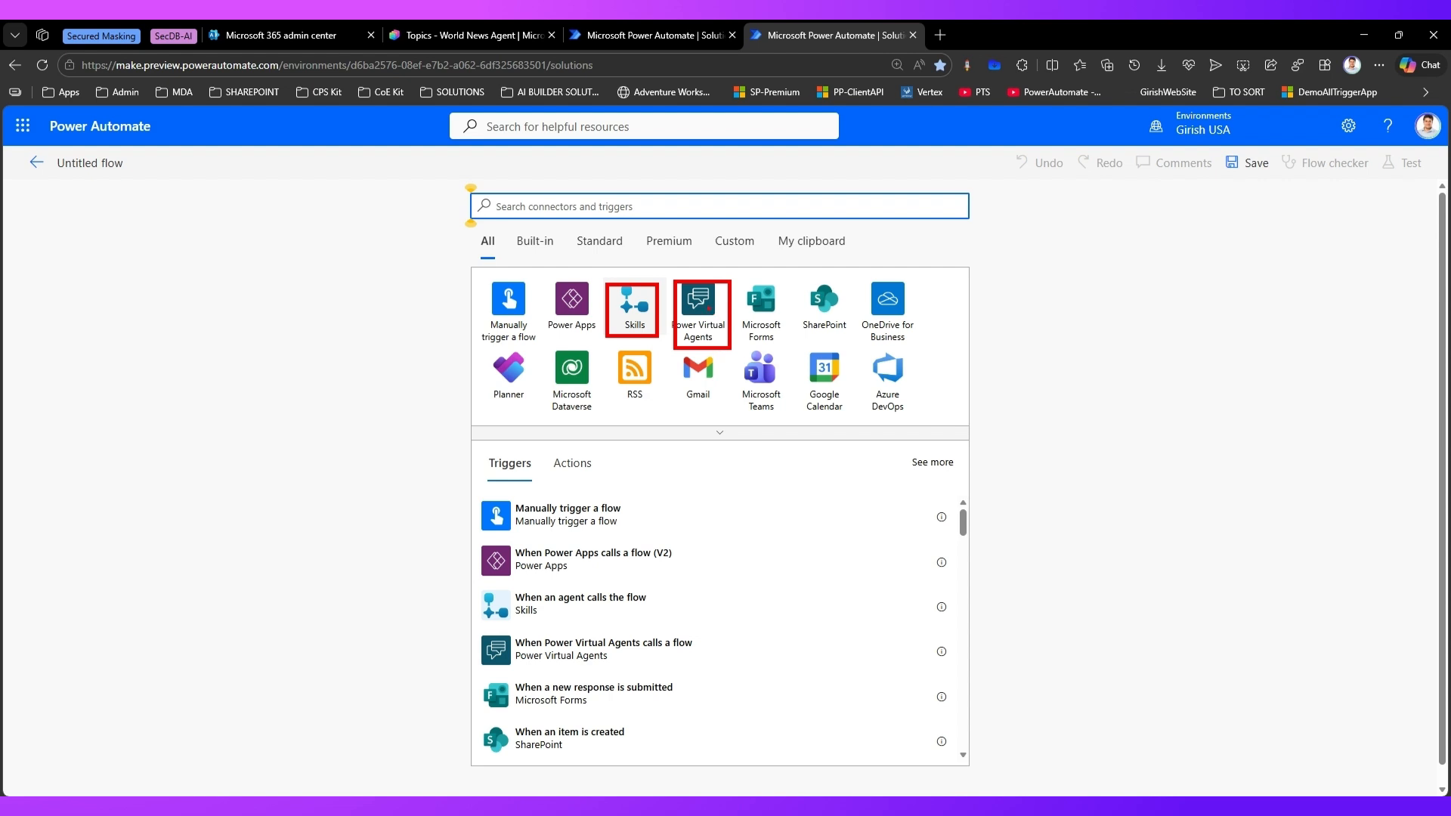
Check the Power Virtual Agents connector's triggers and actions, and add the When Power Virtual Agents calls a flow trigger.
left_click(699, 310)
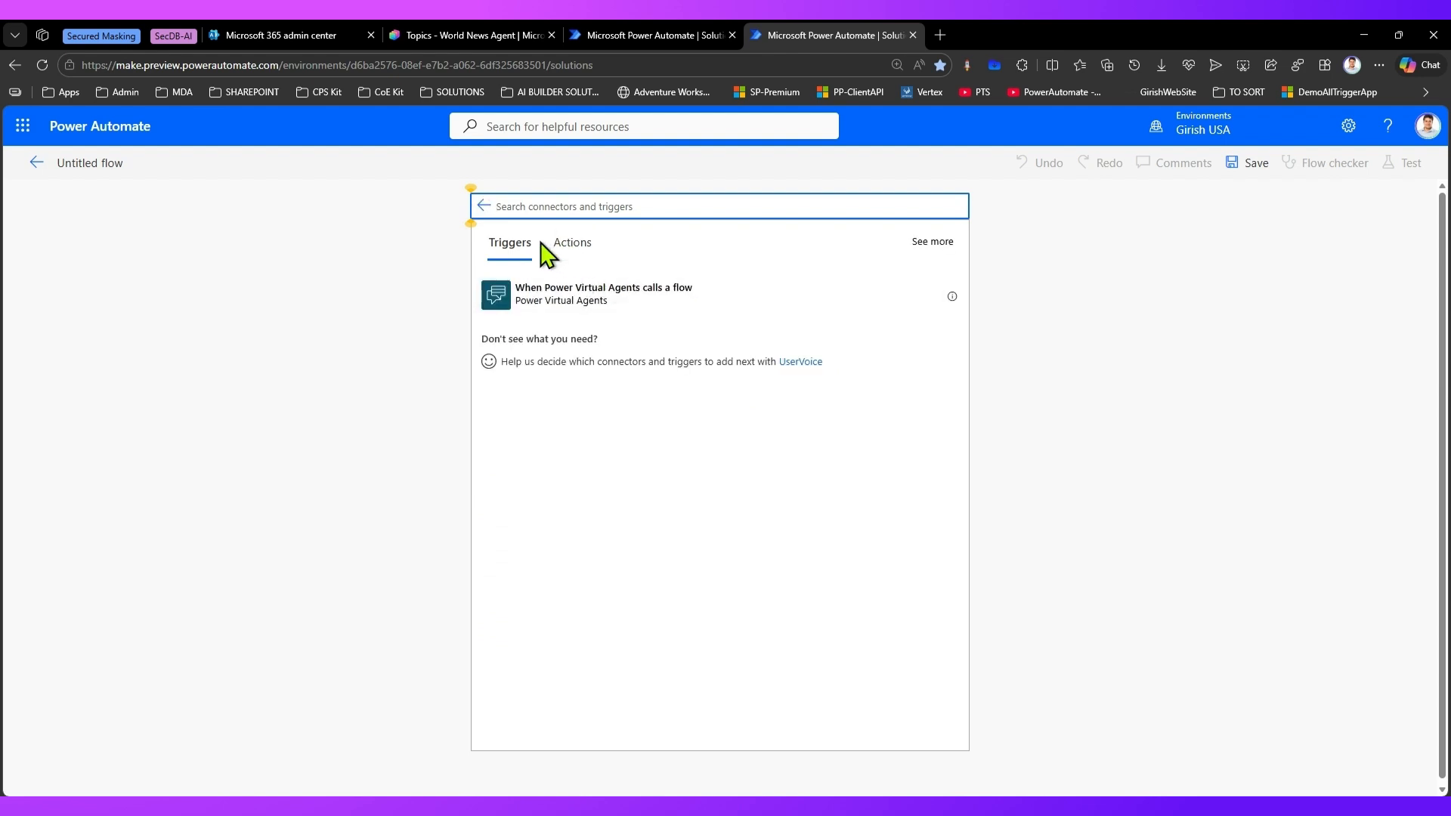
left_click(559, 244)
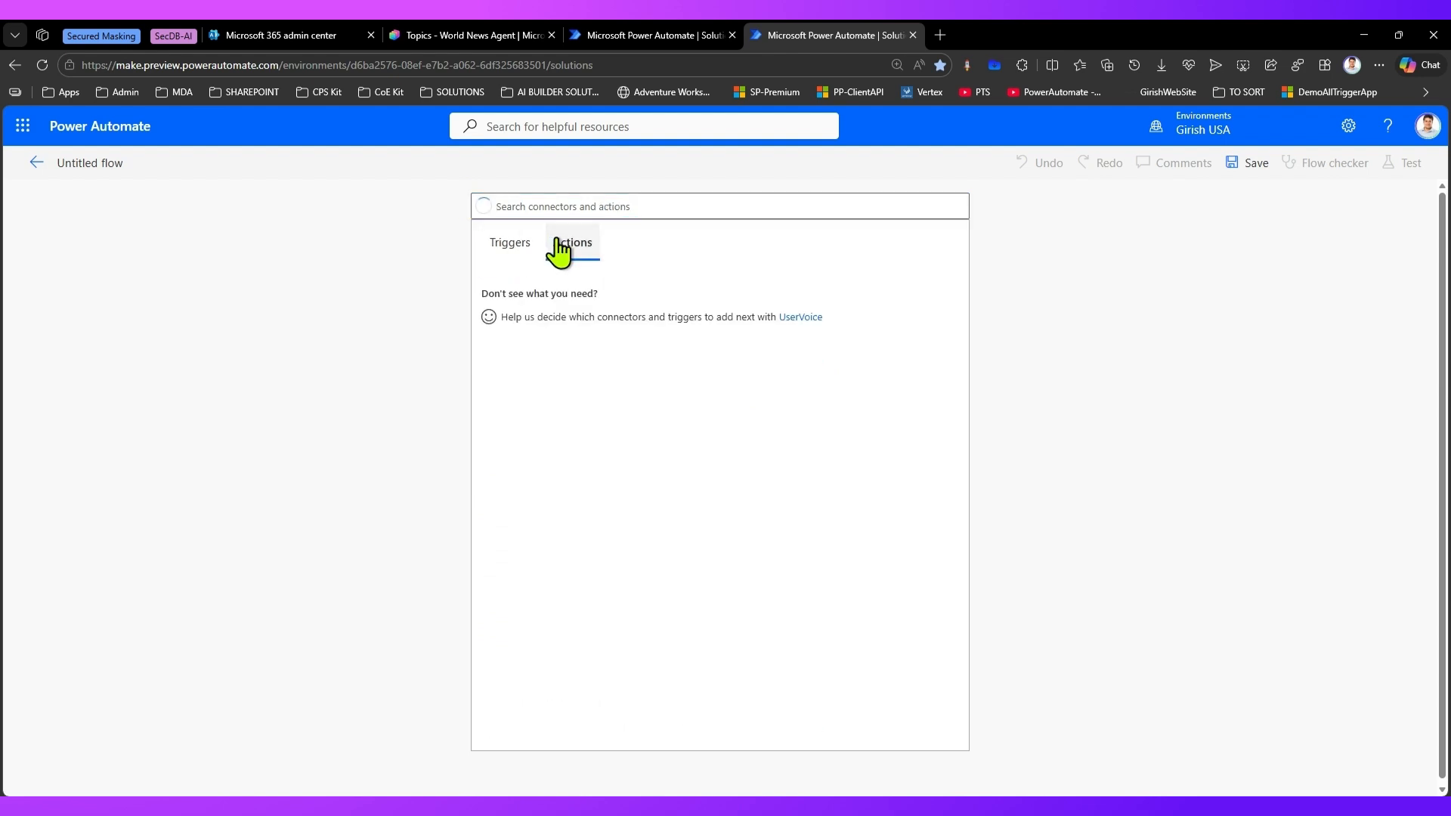
left_click(518, 247)
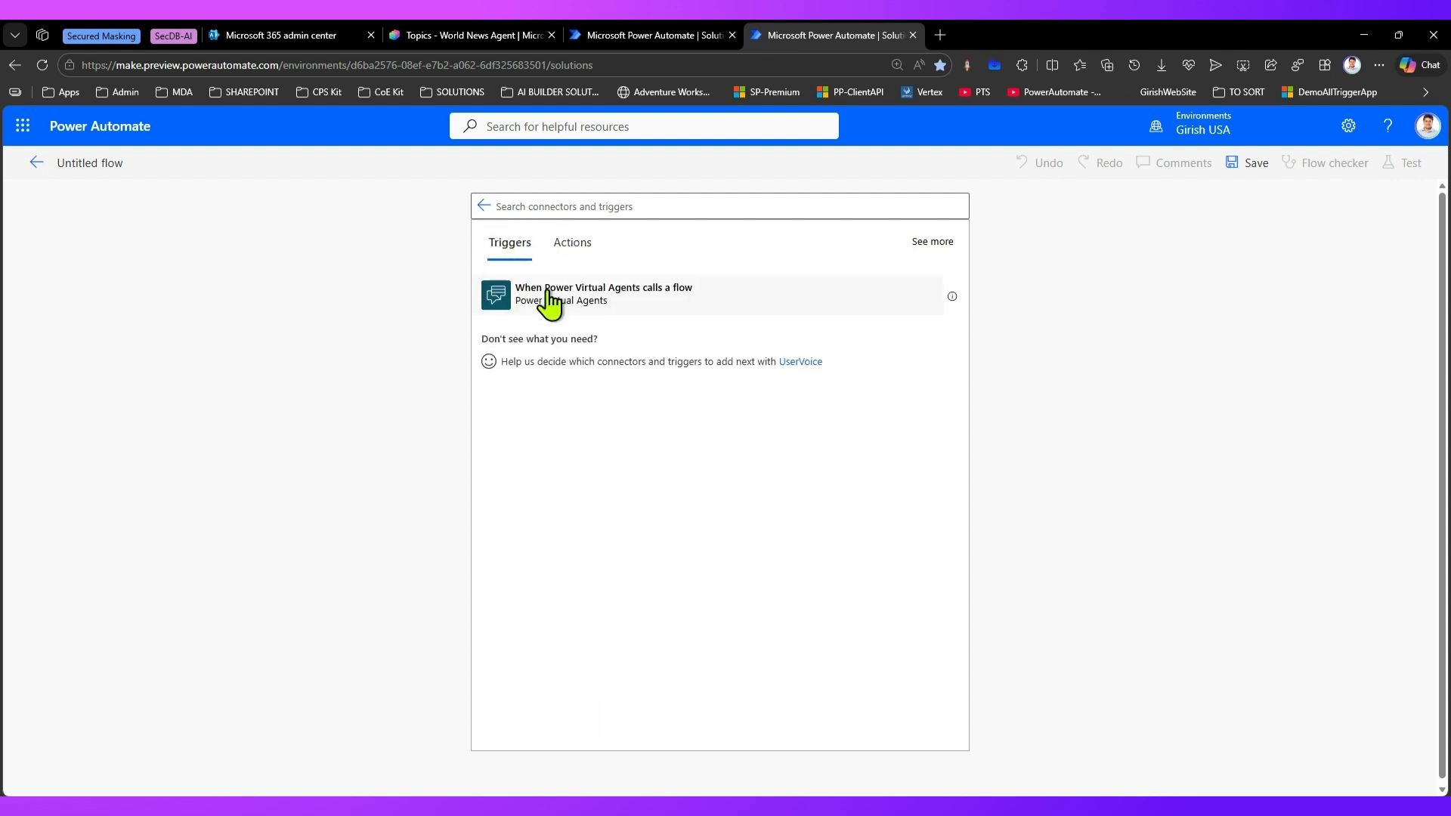
left_click(927, 243)
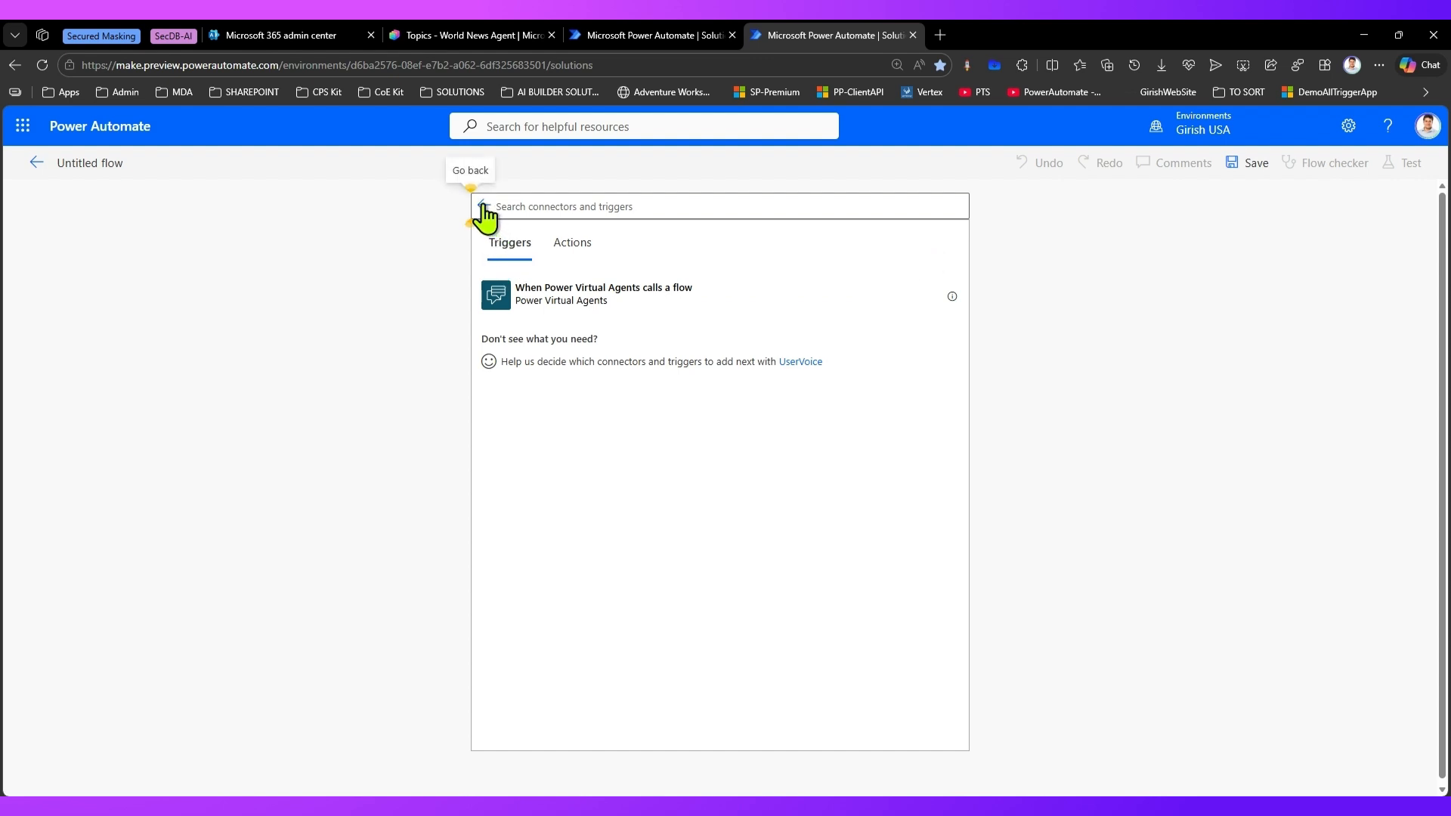
left_click(572, 243)
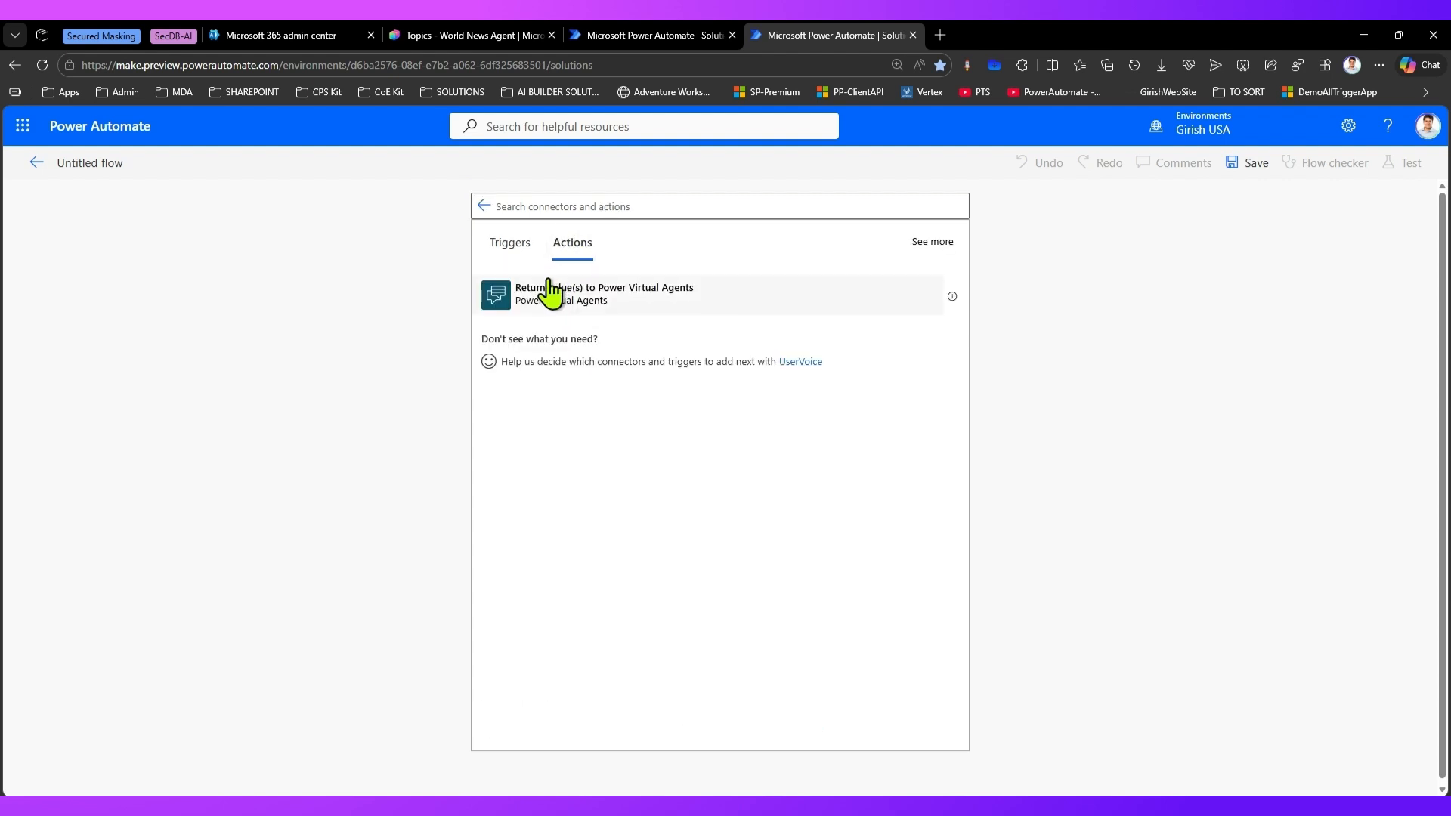
left_click(509, 246)
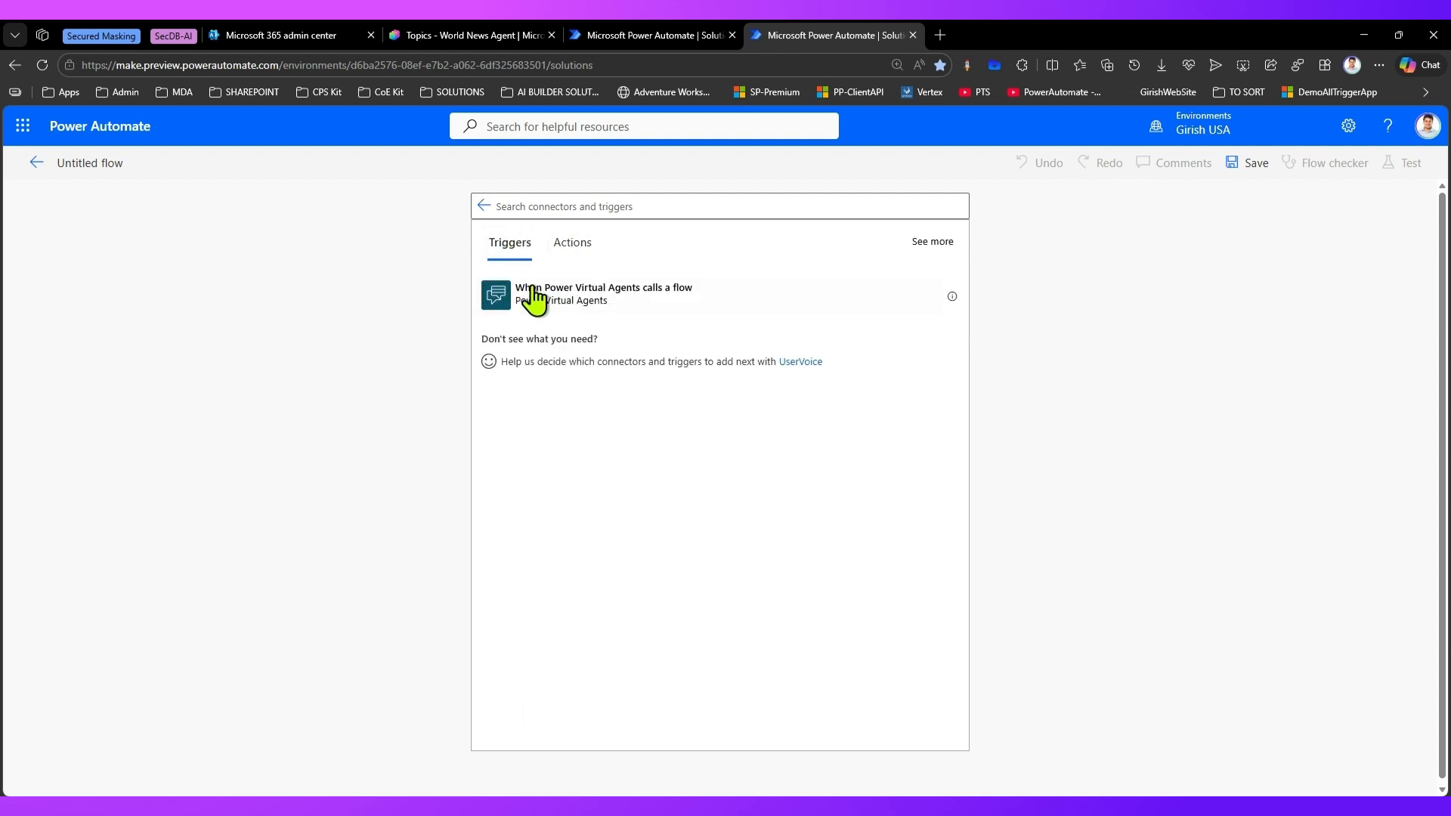
left_click(535, 300)
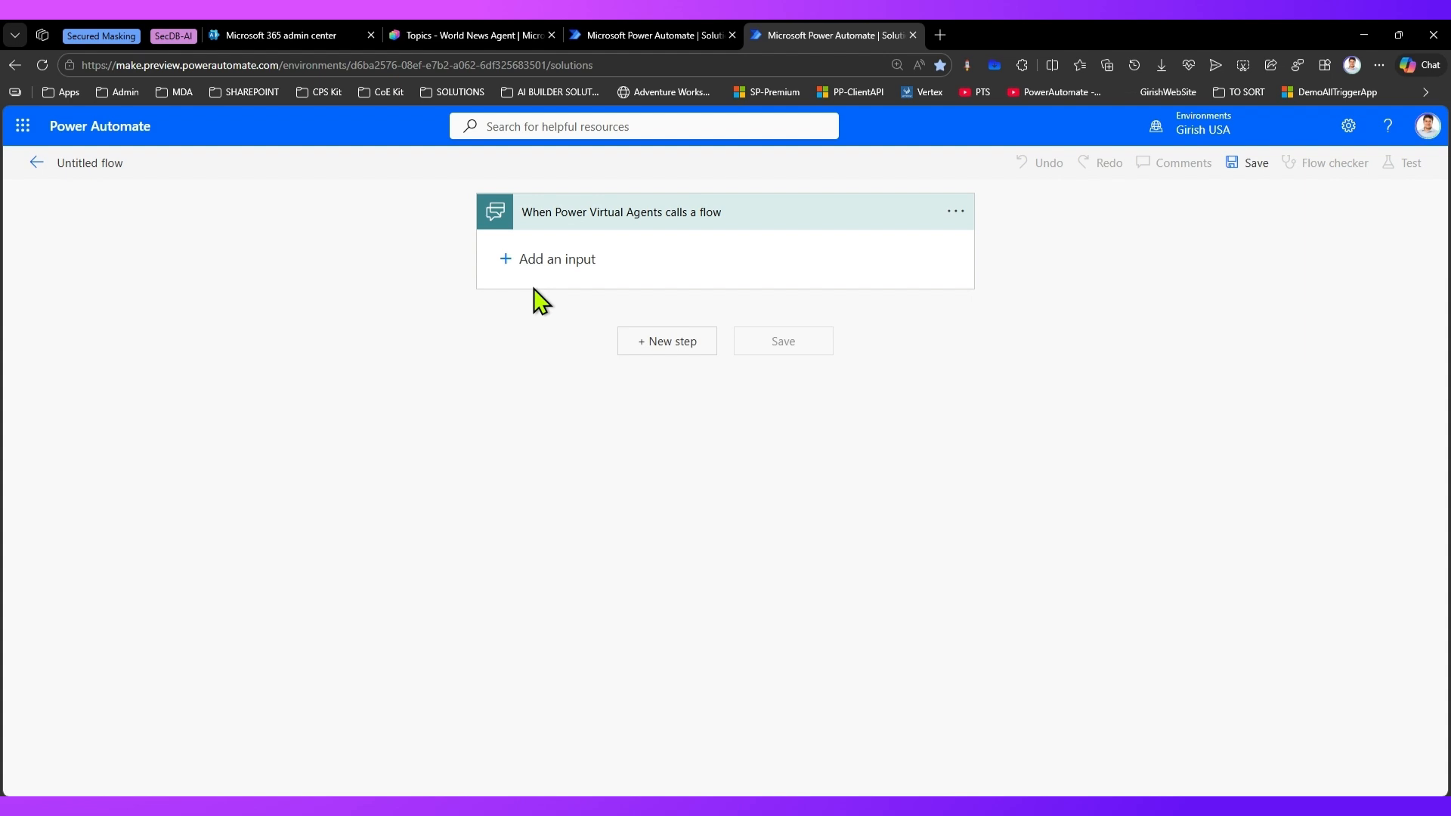
Check the input types the trigger offers, and add a Return value(s) to Power Virtual Agents action below it.
left_click(568, 268)
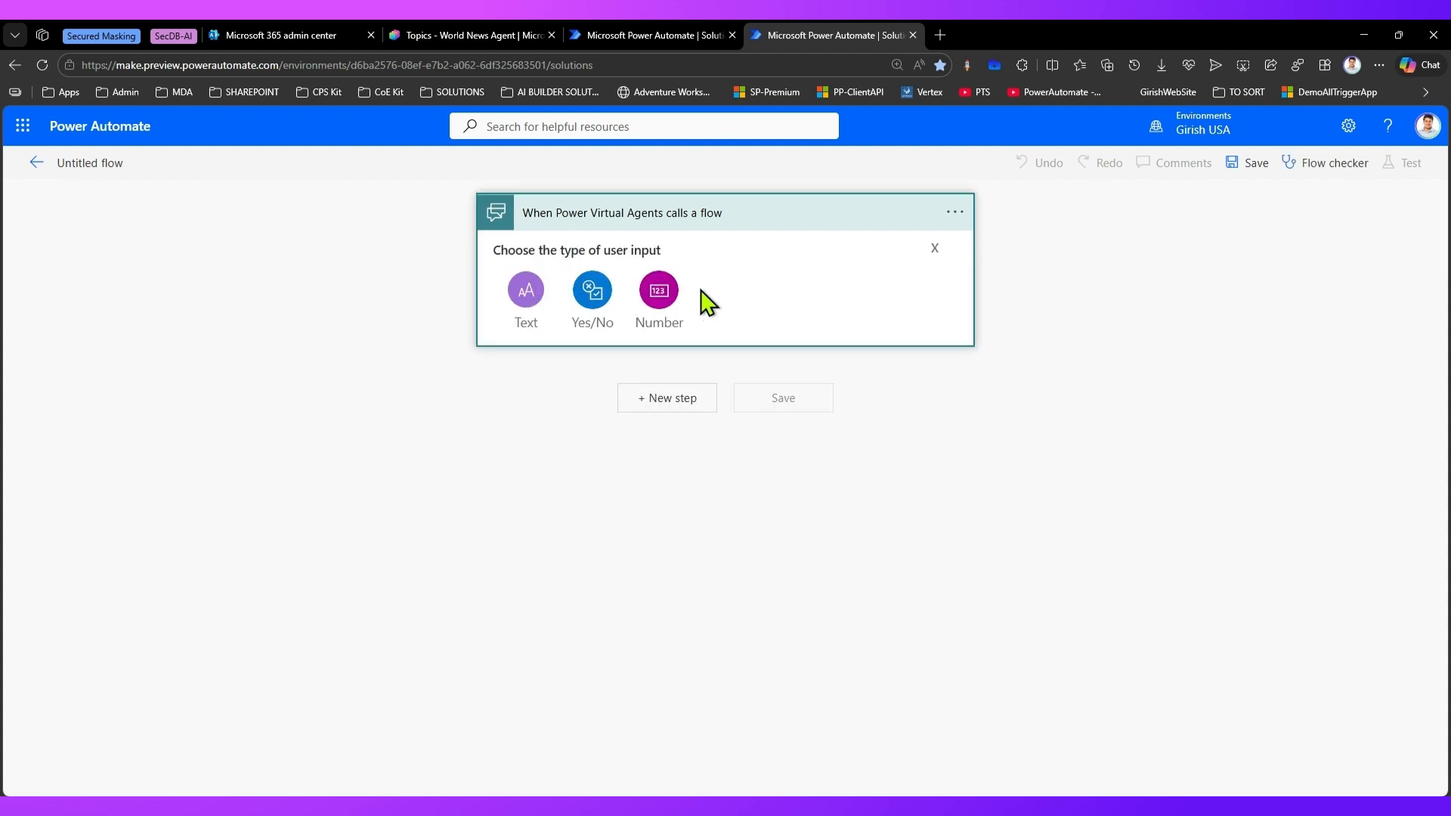
left_click(934, 248)
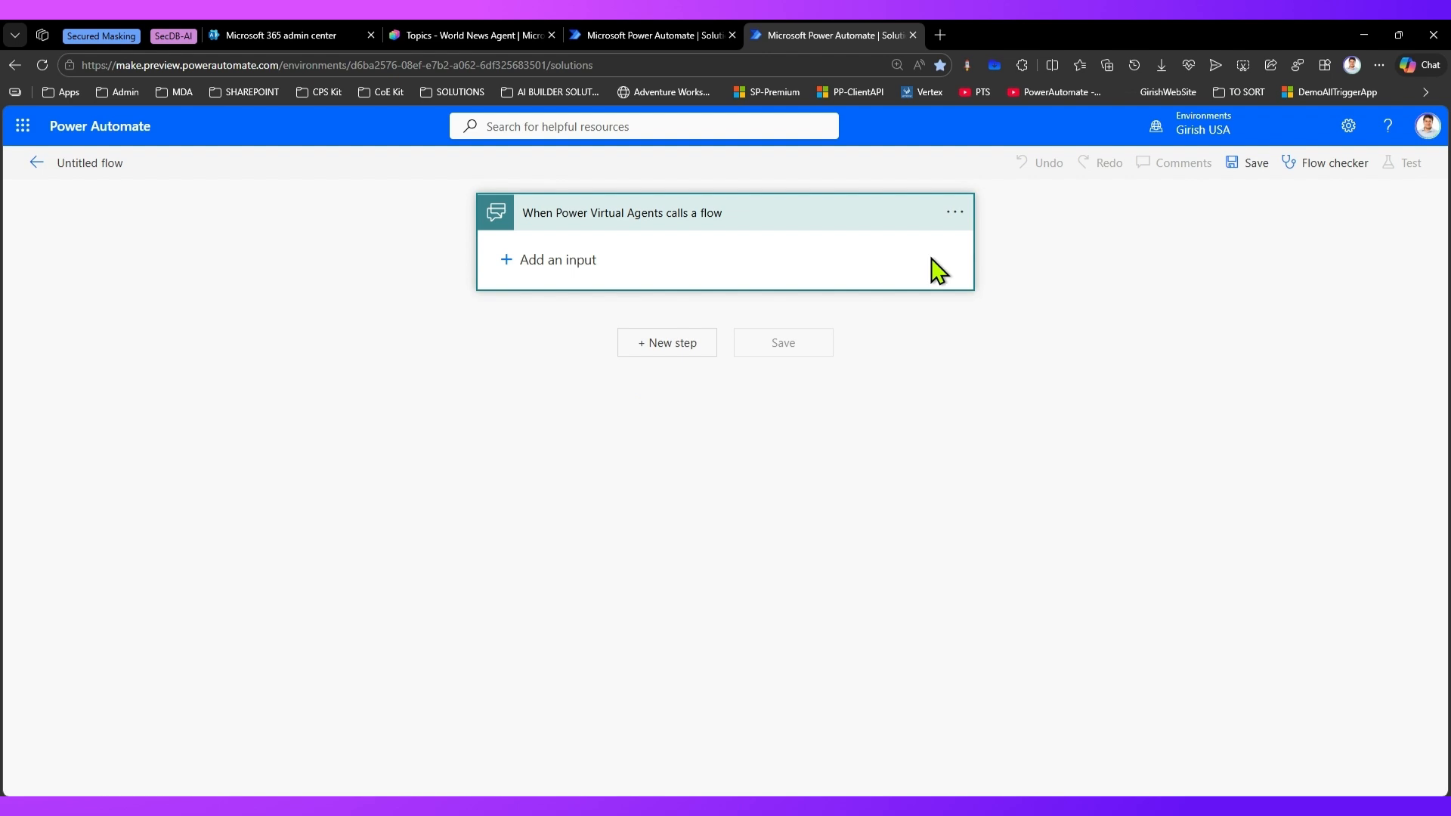
left_click(665, 346)
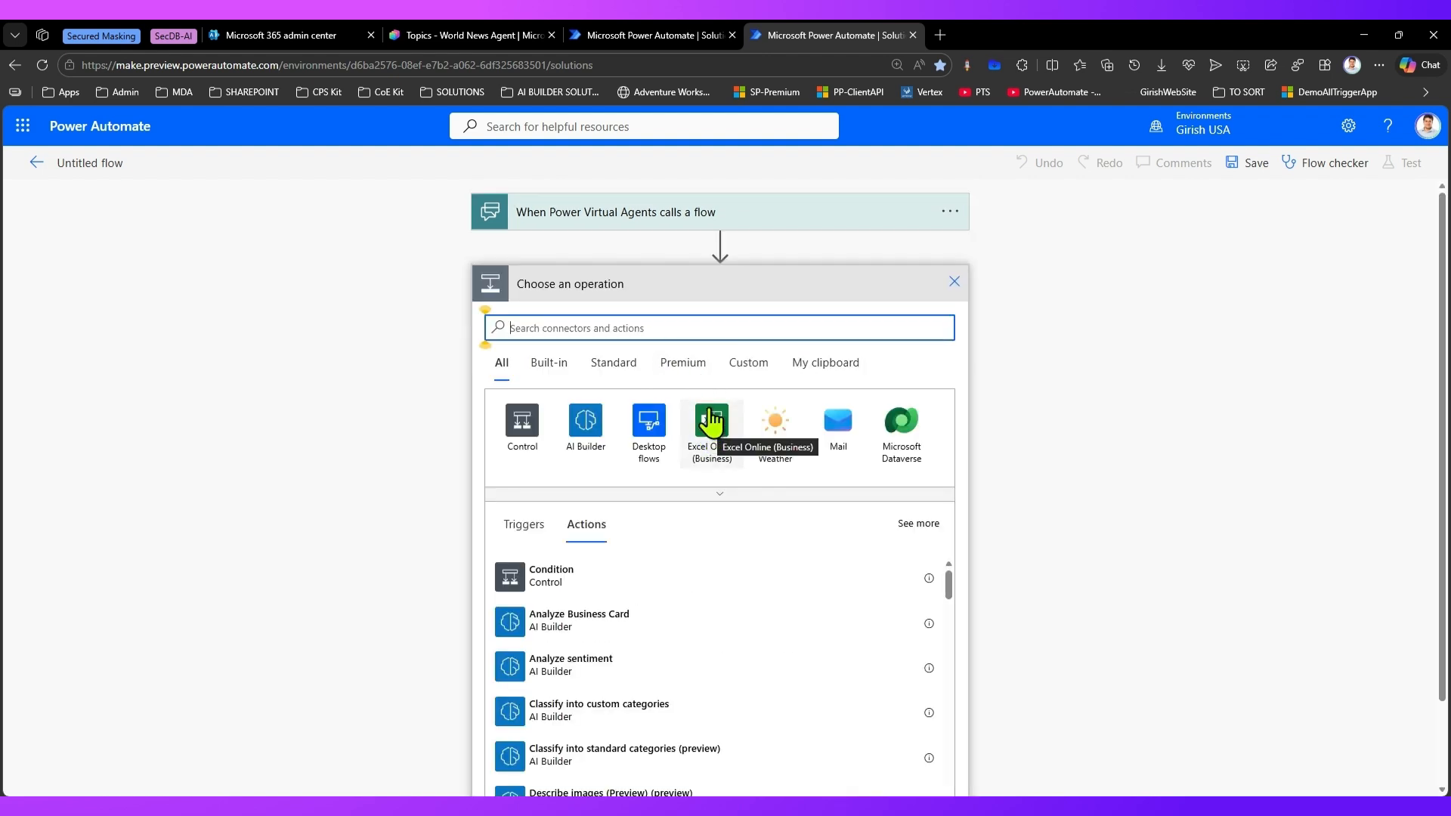
type("retur")
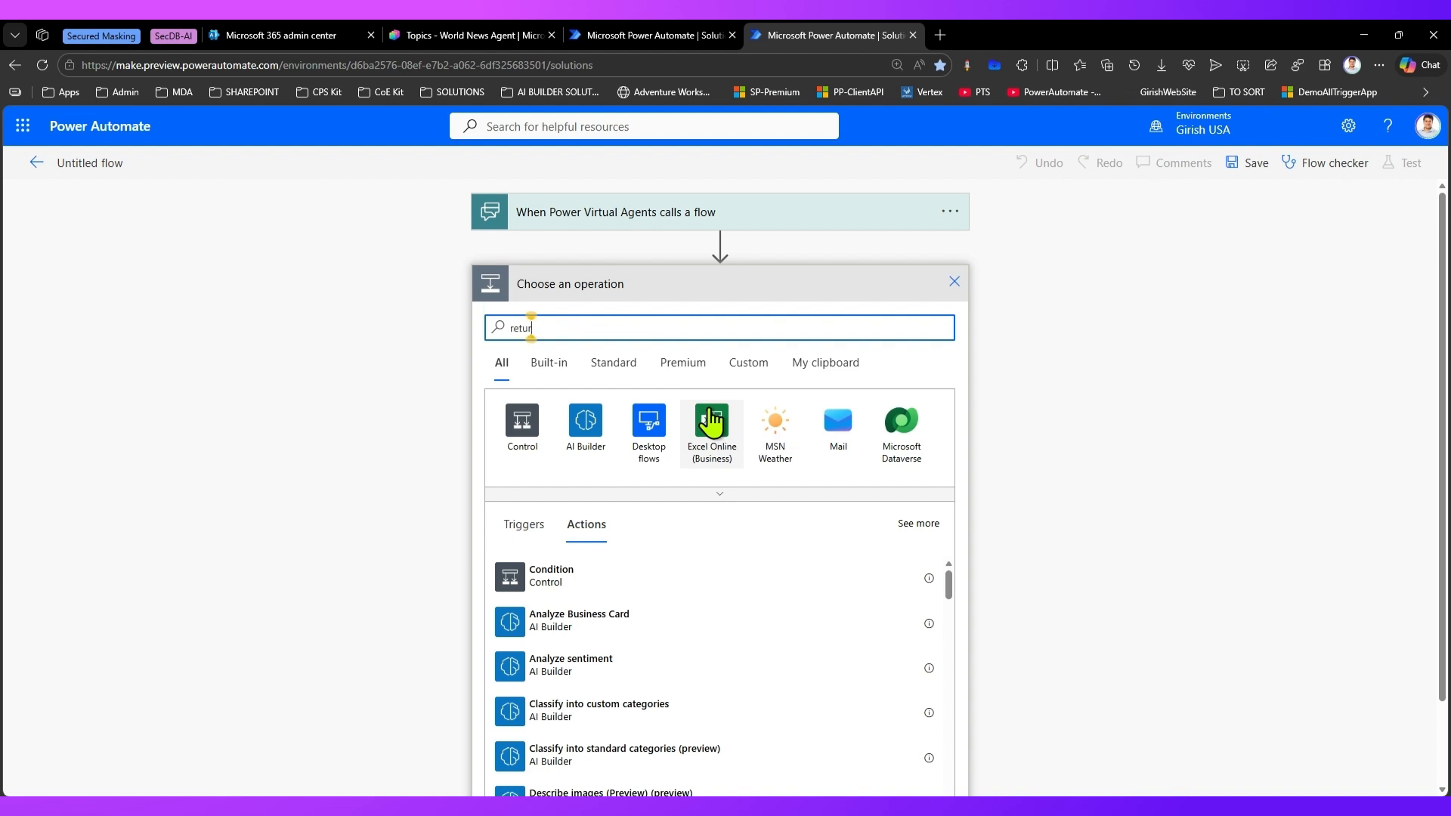
type("n value")
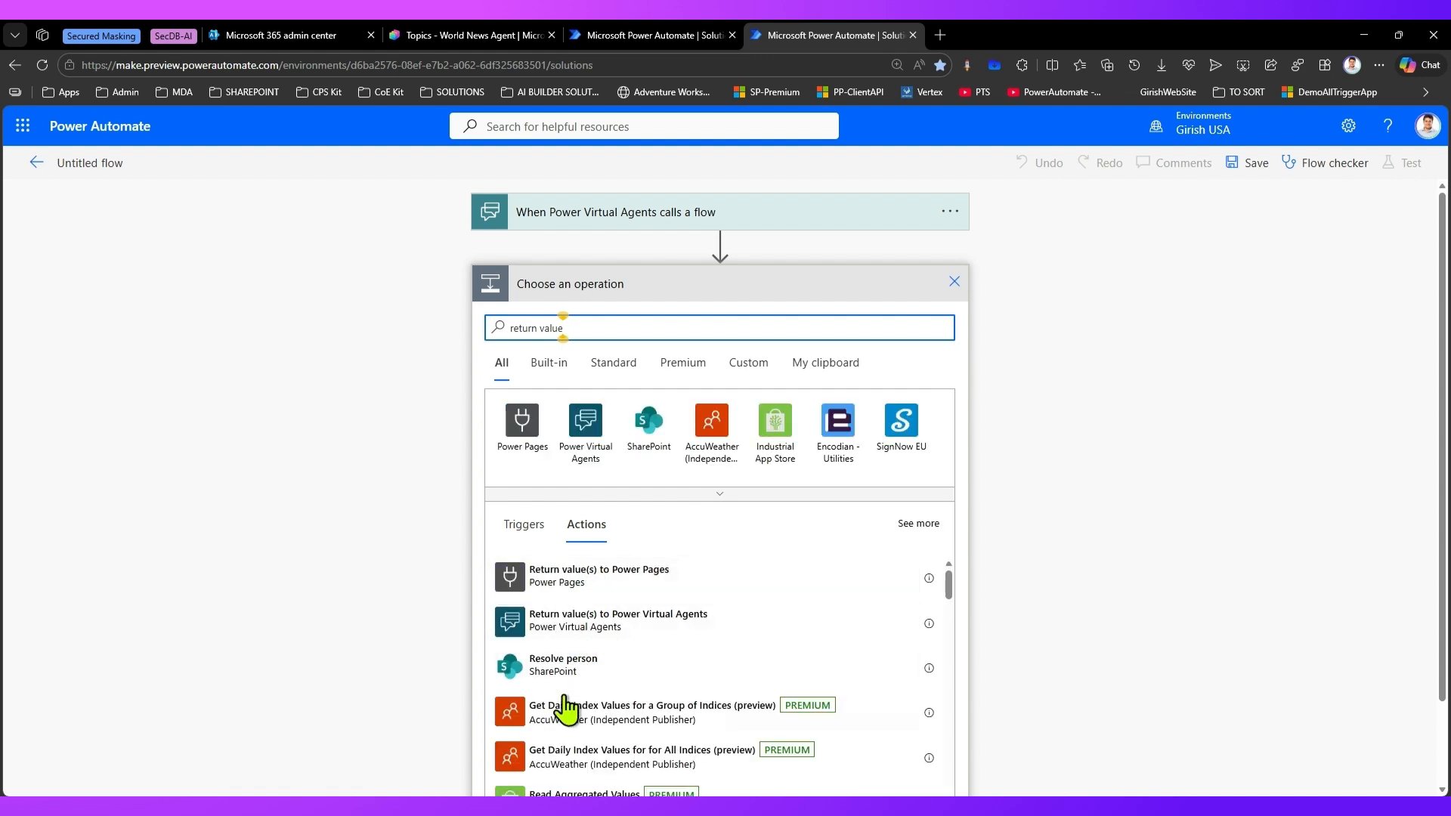
left_click(691, 625)
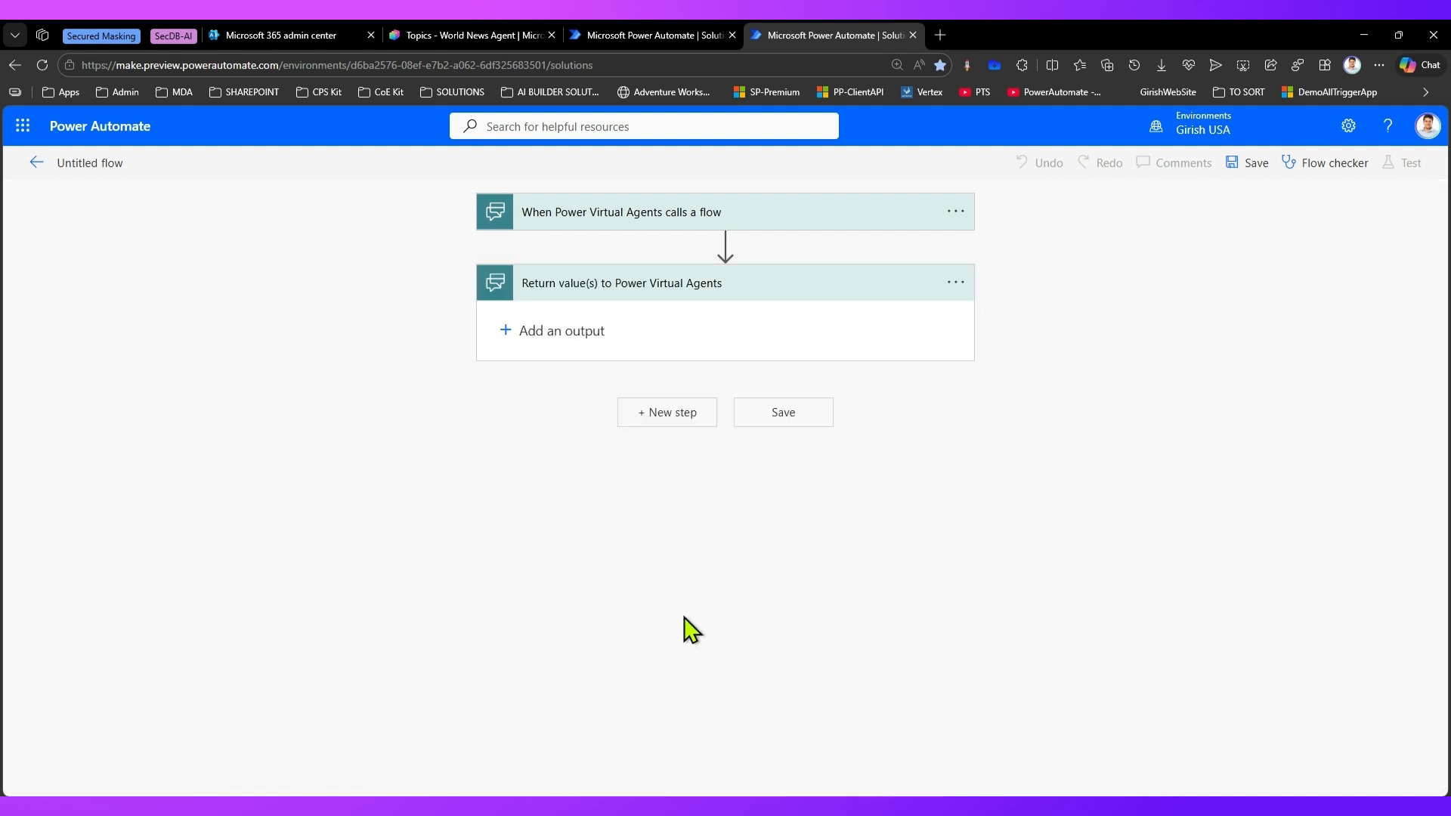
Add a text output named out to the return action with the value "Cricket, Netball, Baseball".
left_click(574, 338)
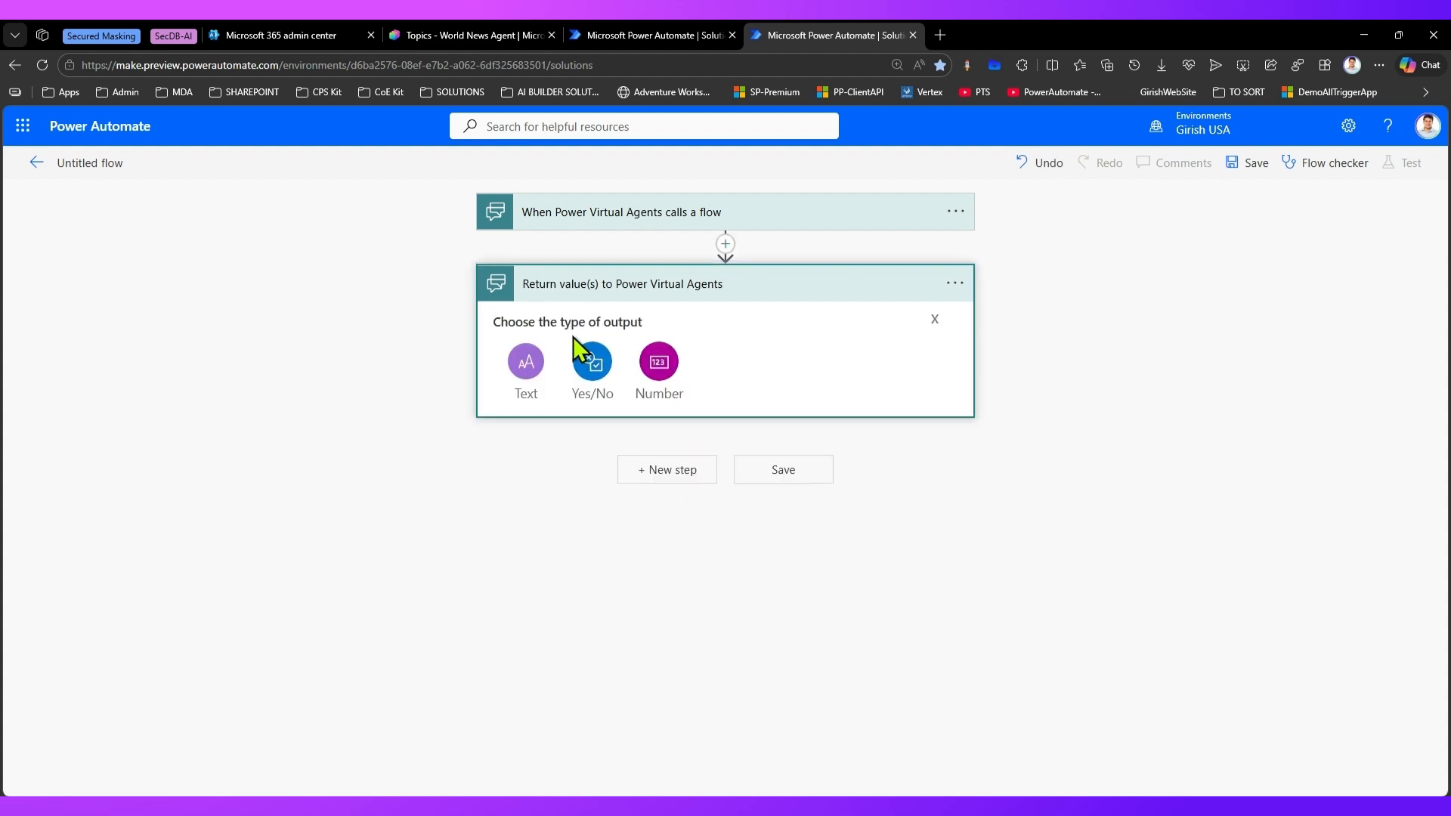
left_click(705, 641)
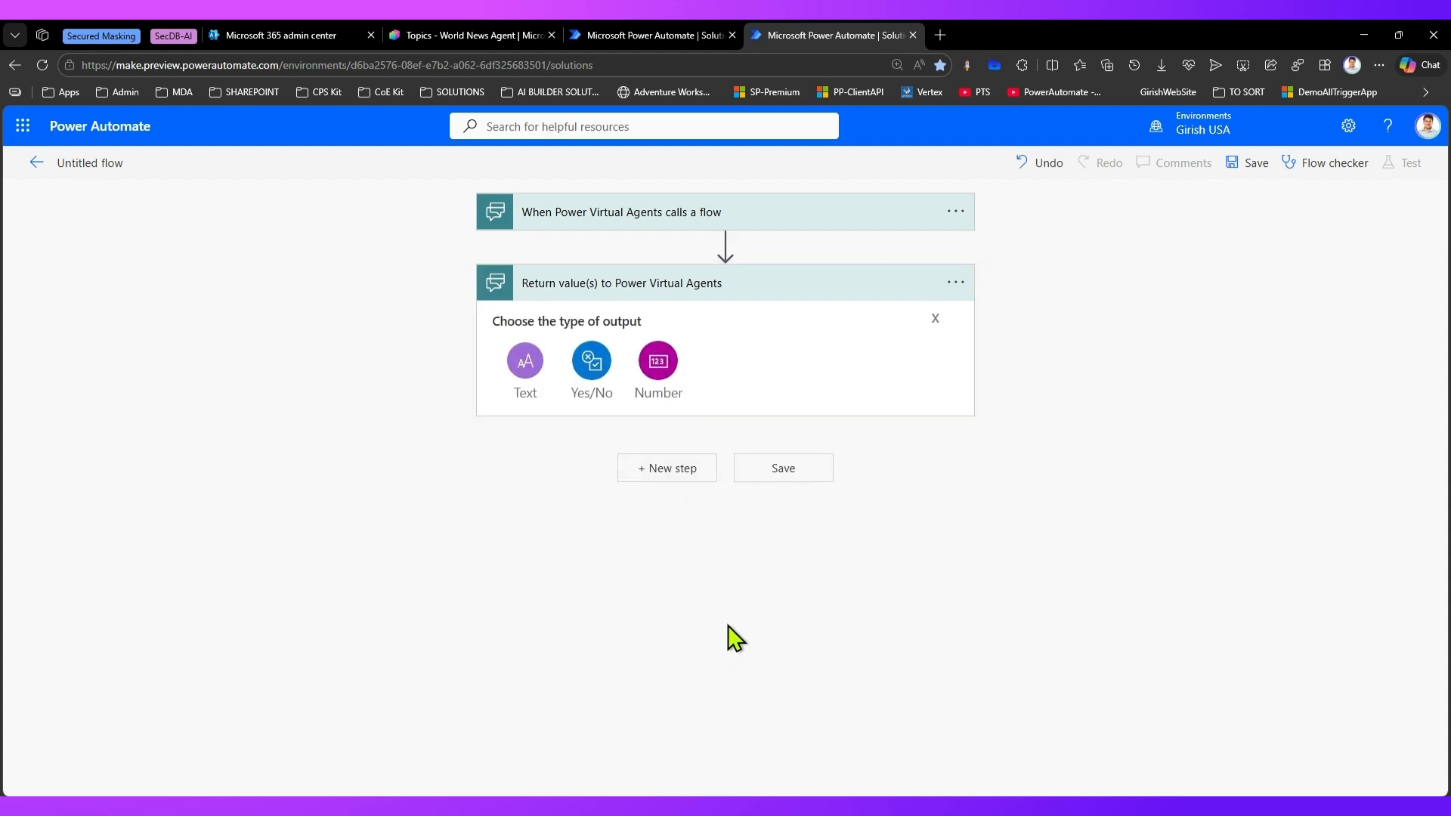
left_click(83, 157)
left_click(521, 360)
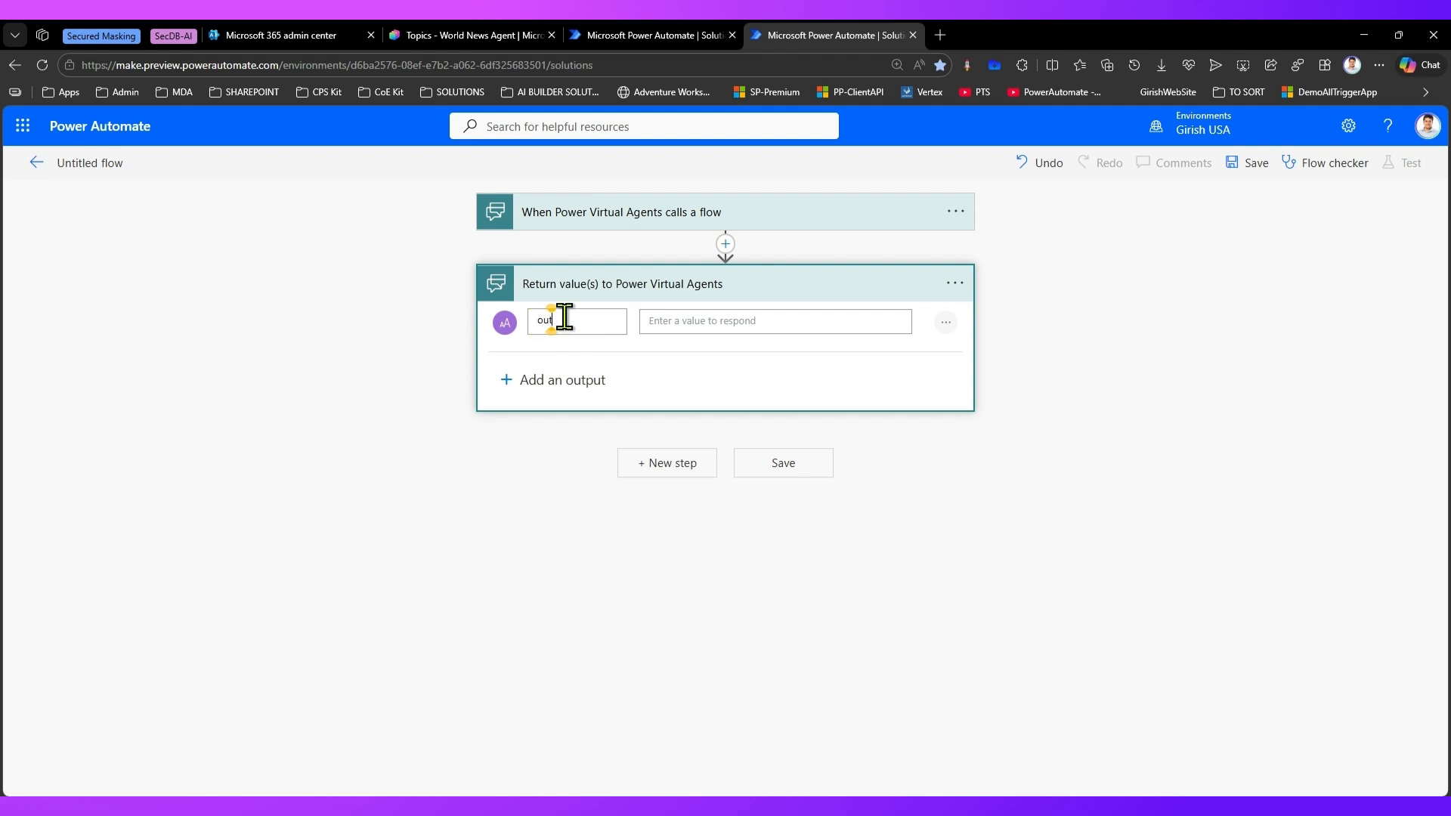
left_click(763, 322)
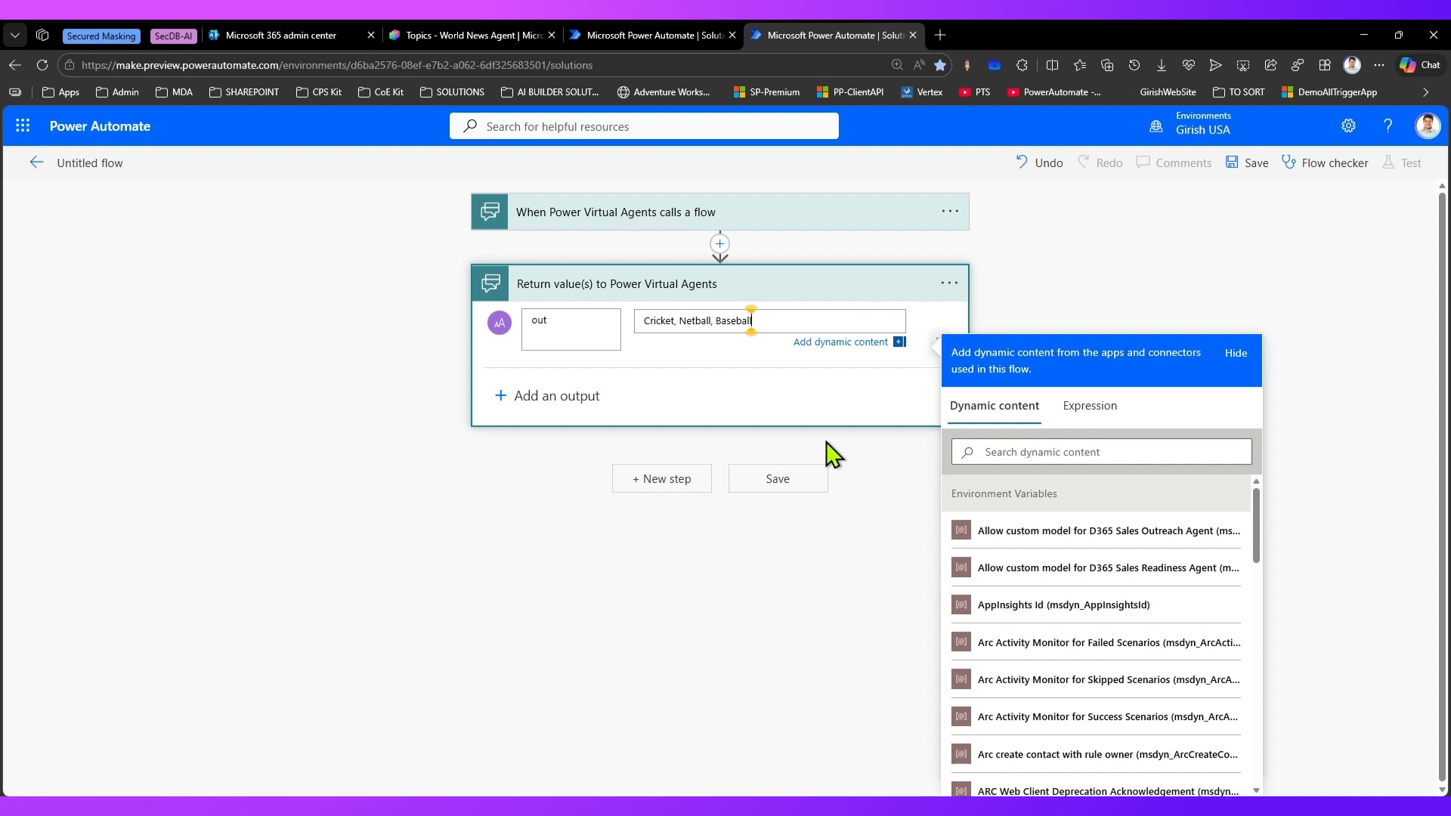
Name the flow Get Non Olympic Sports and save it, returning to the ALL FLOW SOLUTION objects.
left_click(104, 167)
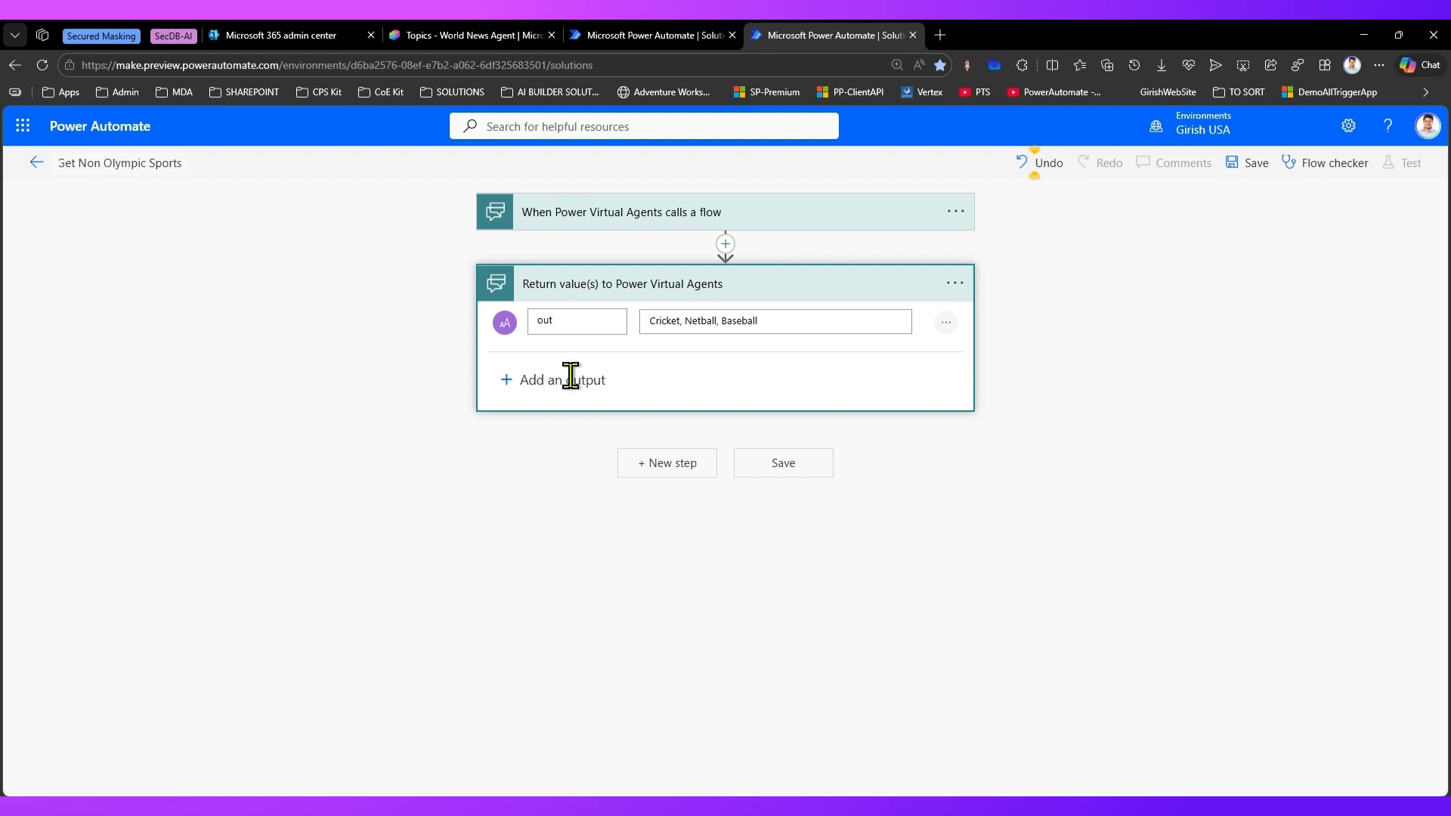
left_click(803, 468)
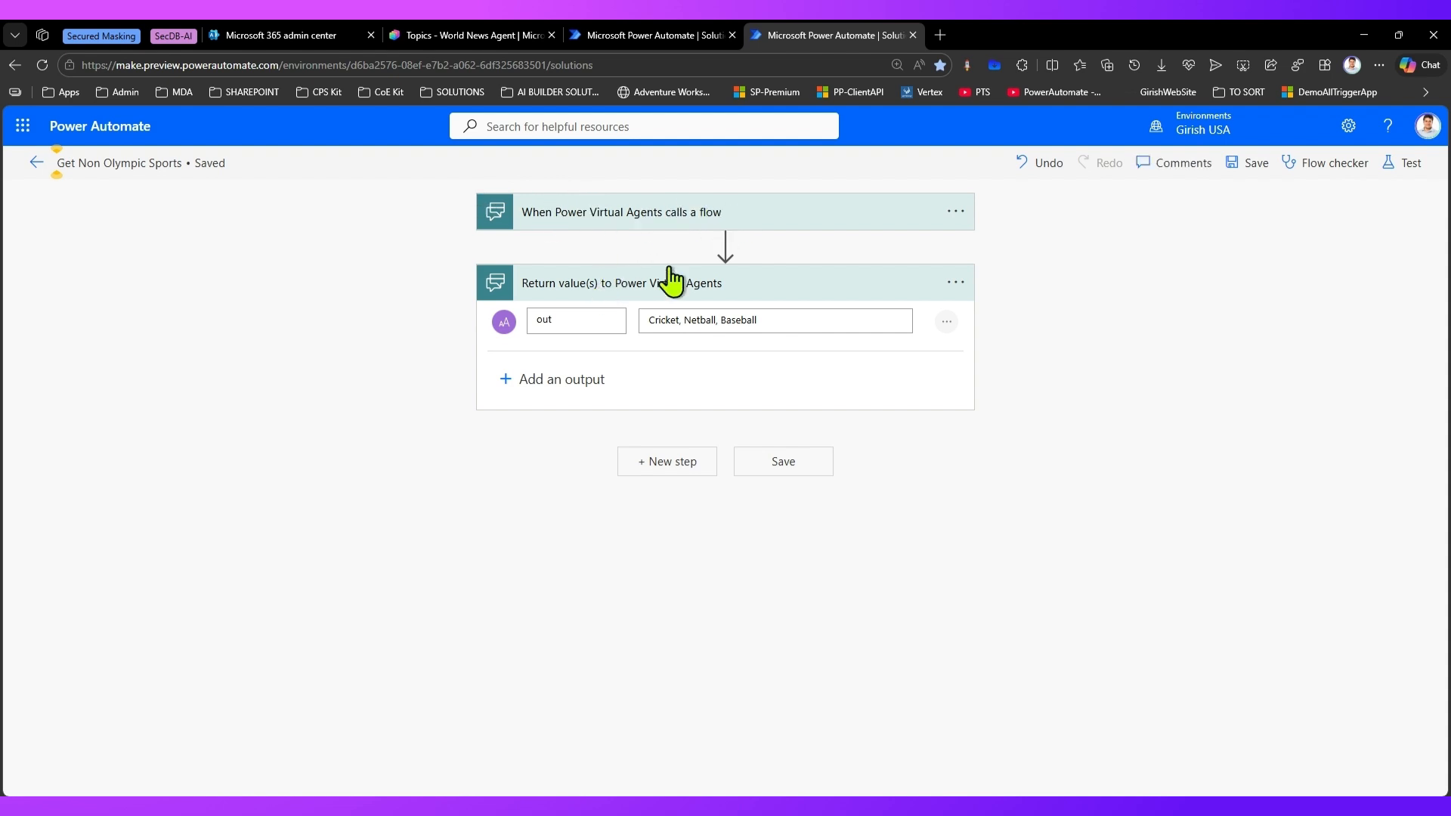
left_click(35, 164)
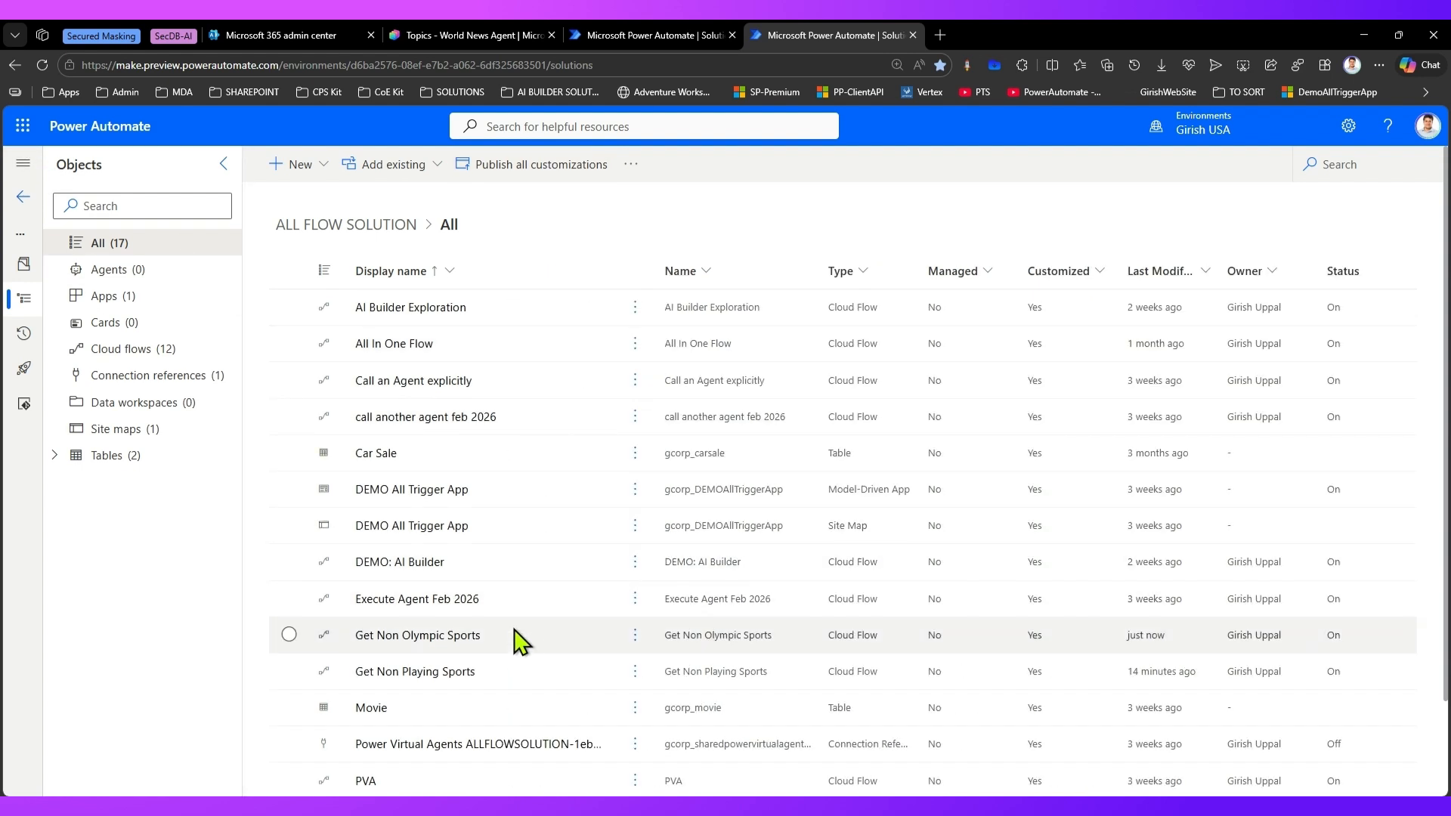
Open Get Non Olympic Sports for editing in the new designer and view its trigger and return action parameters.
left_click(428, 639)
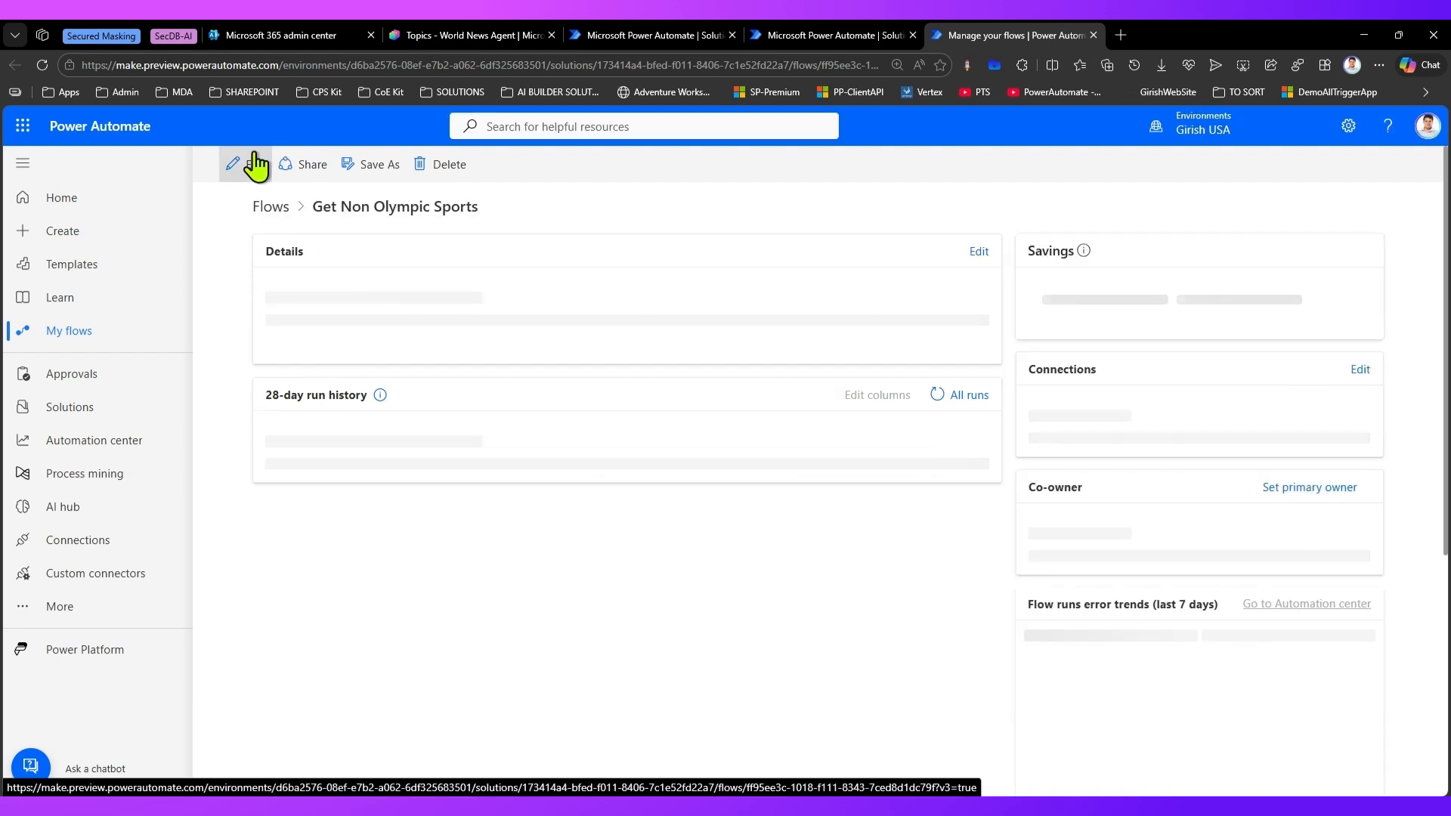
left_click(255, 168)
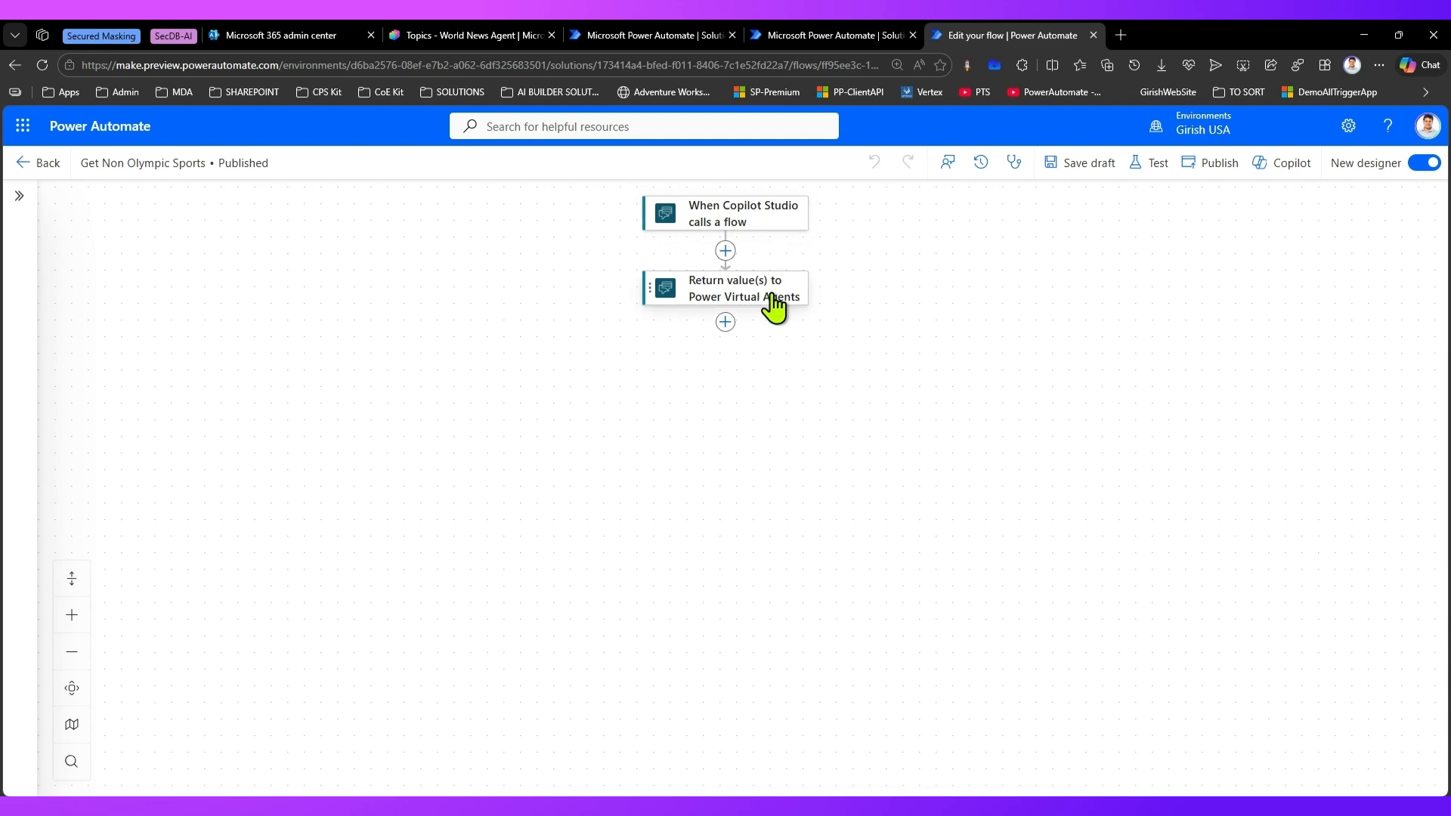
scroll(867, 332, "up", 5)
left_click_drag(775, 253, 823, 511)
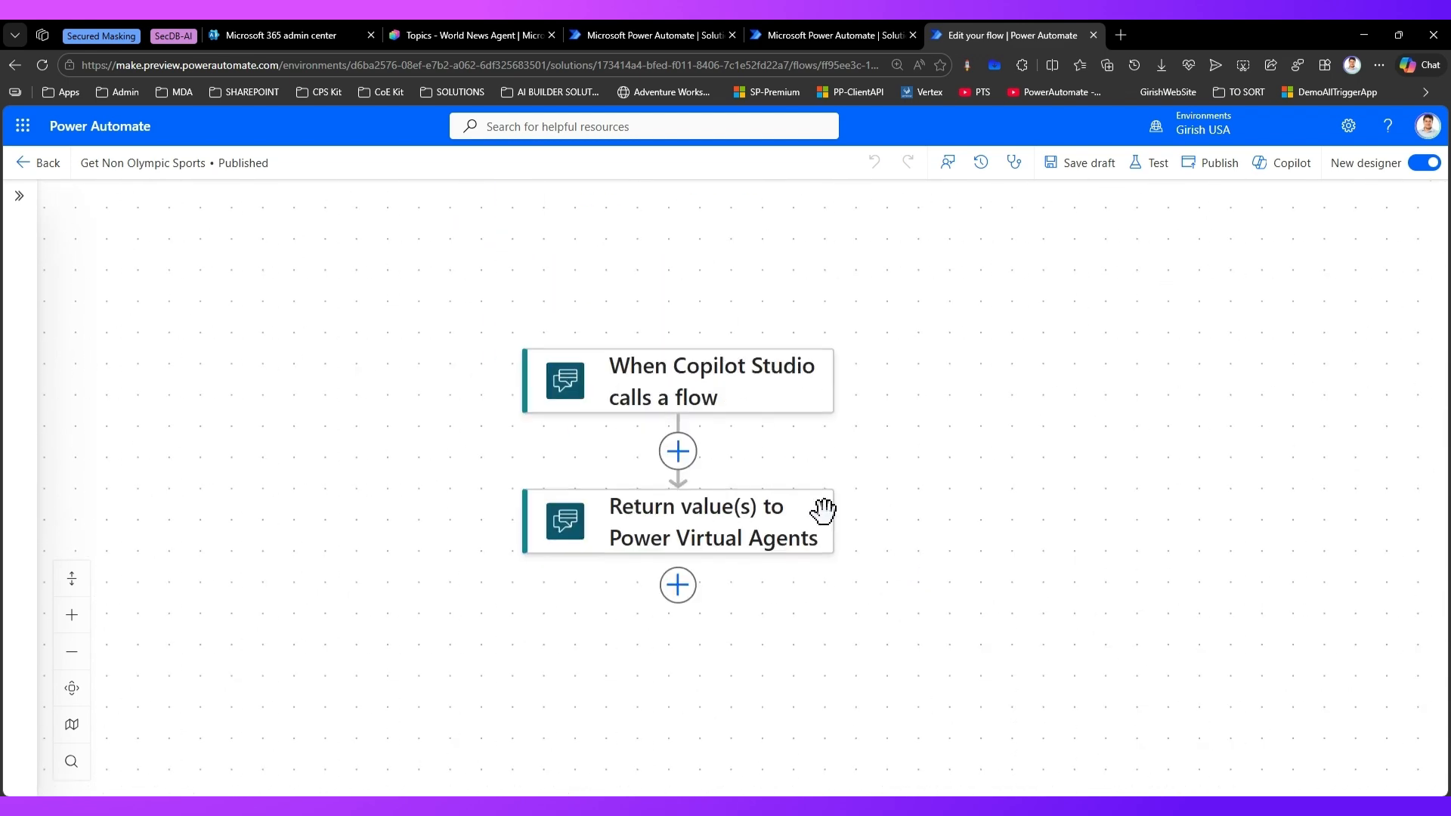
left_click(706, 385)
left_click(731, 534)
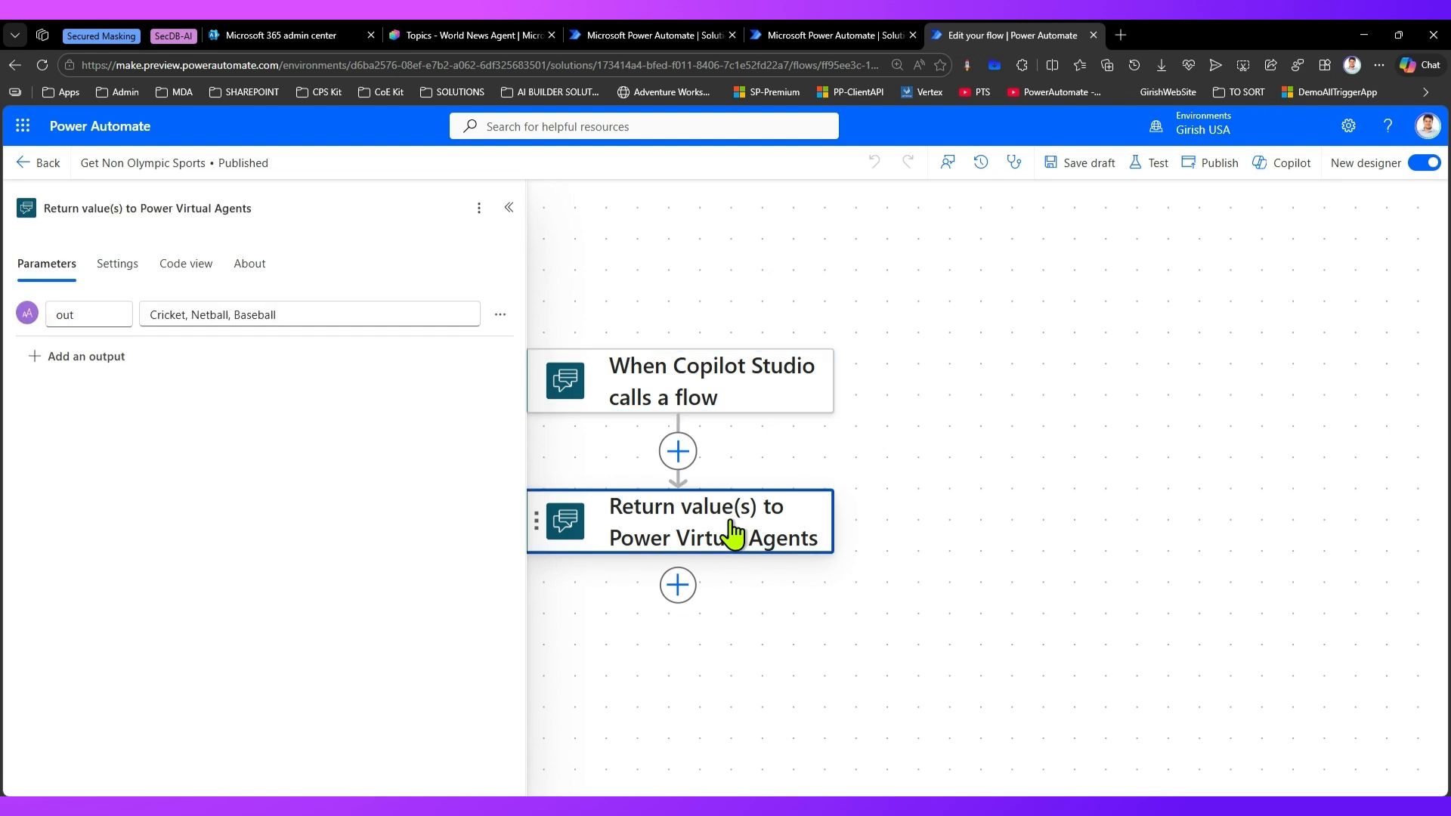
Search the available actions for "return value" and view the Power Virtual Agents results without adding an action.
left_click(677, 452)
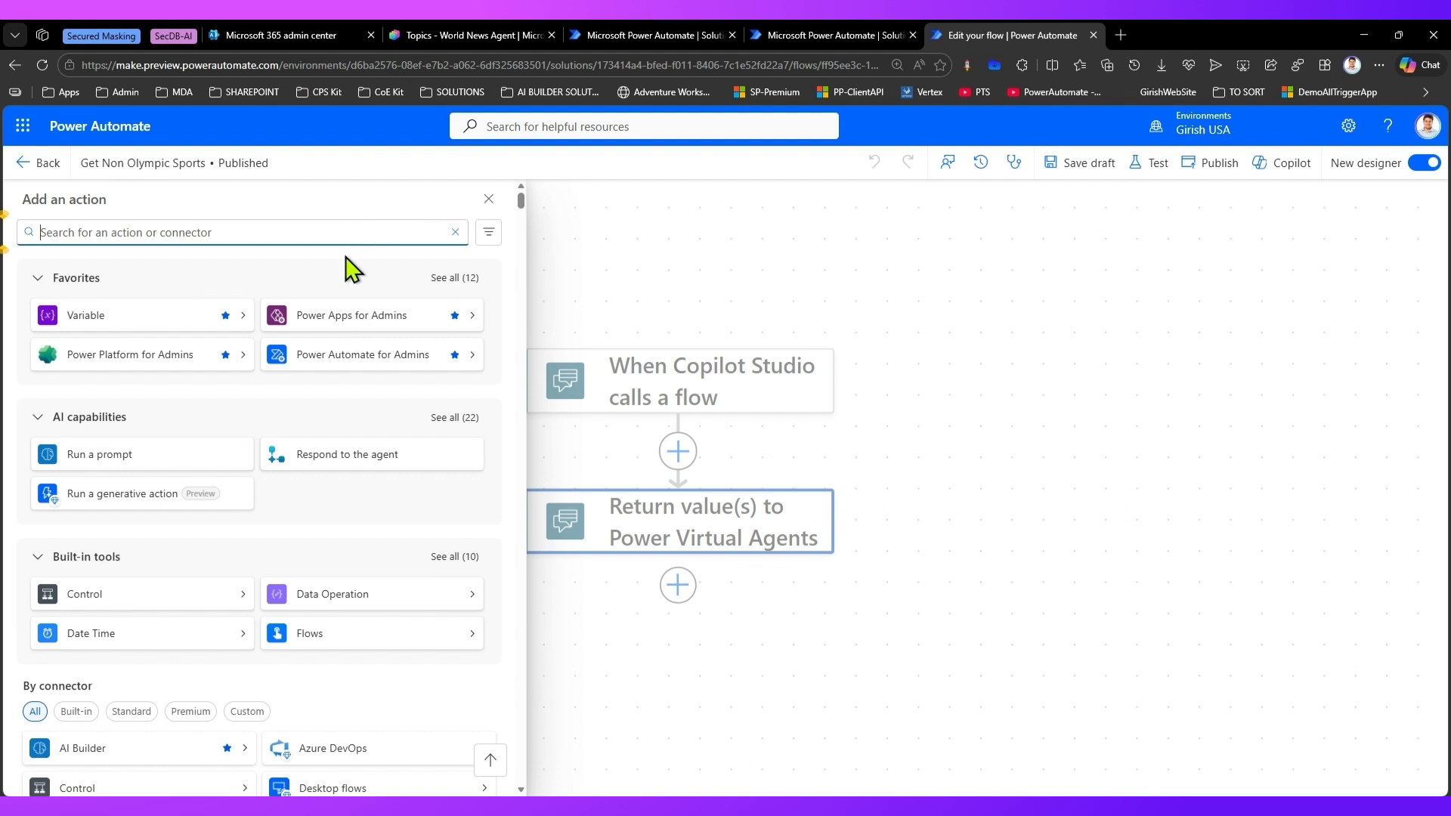
type("return value")
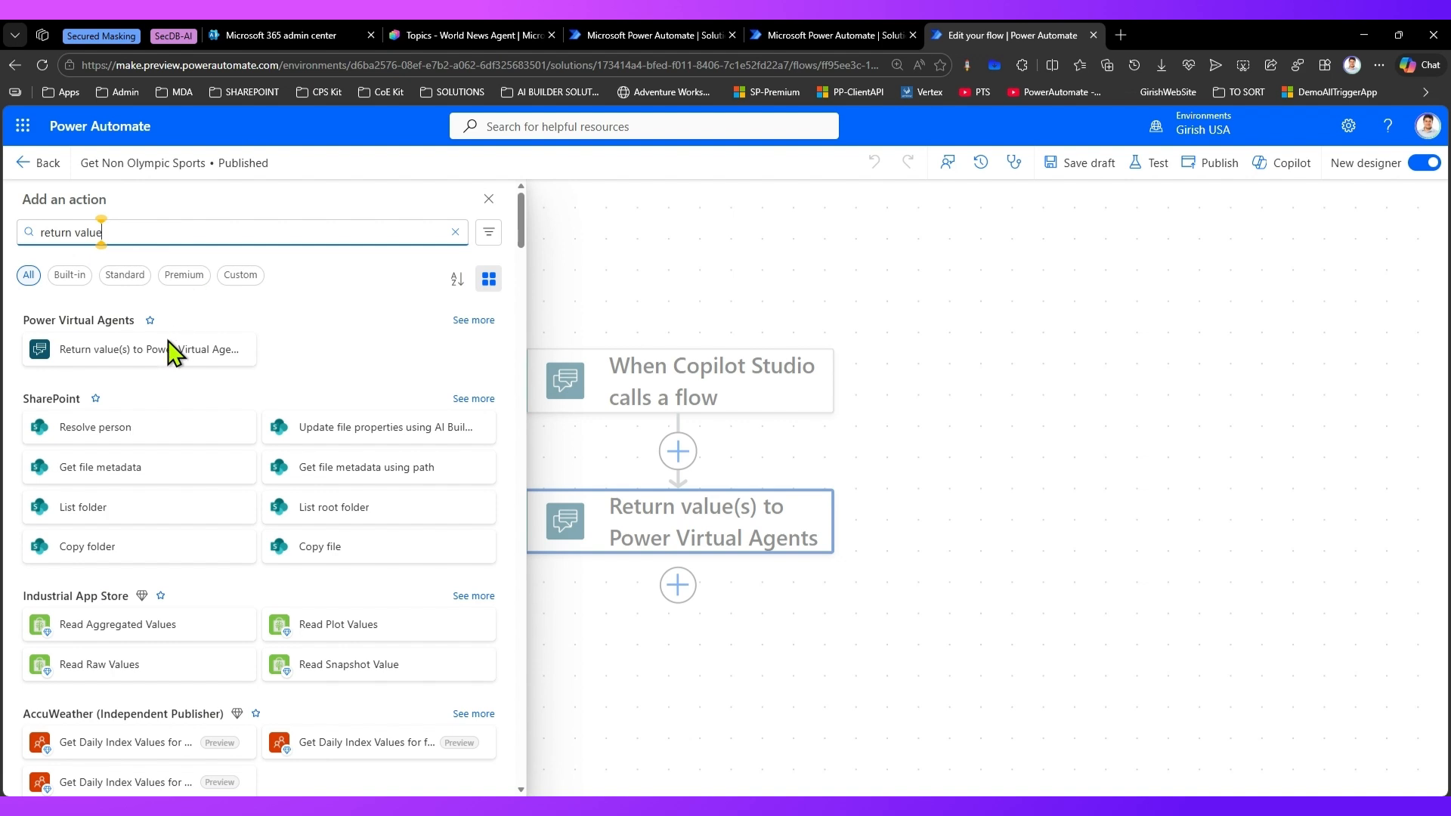
left_click(473, 320)
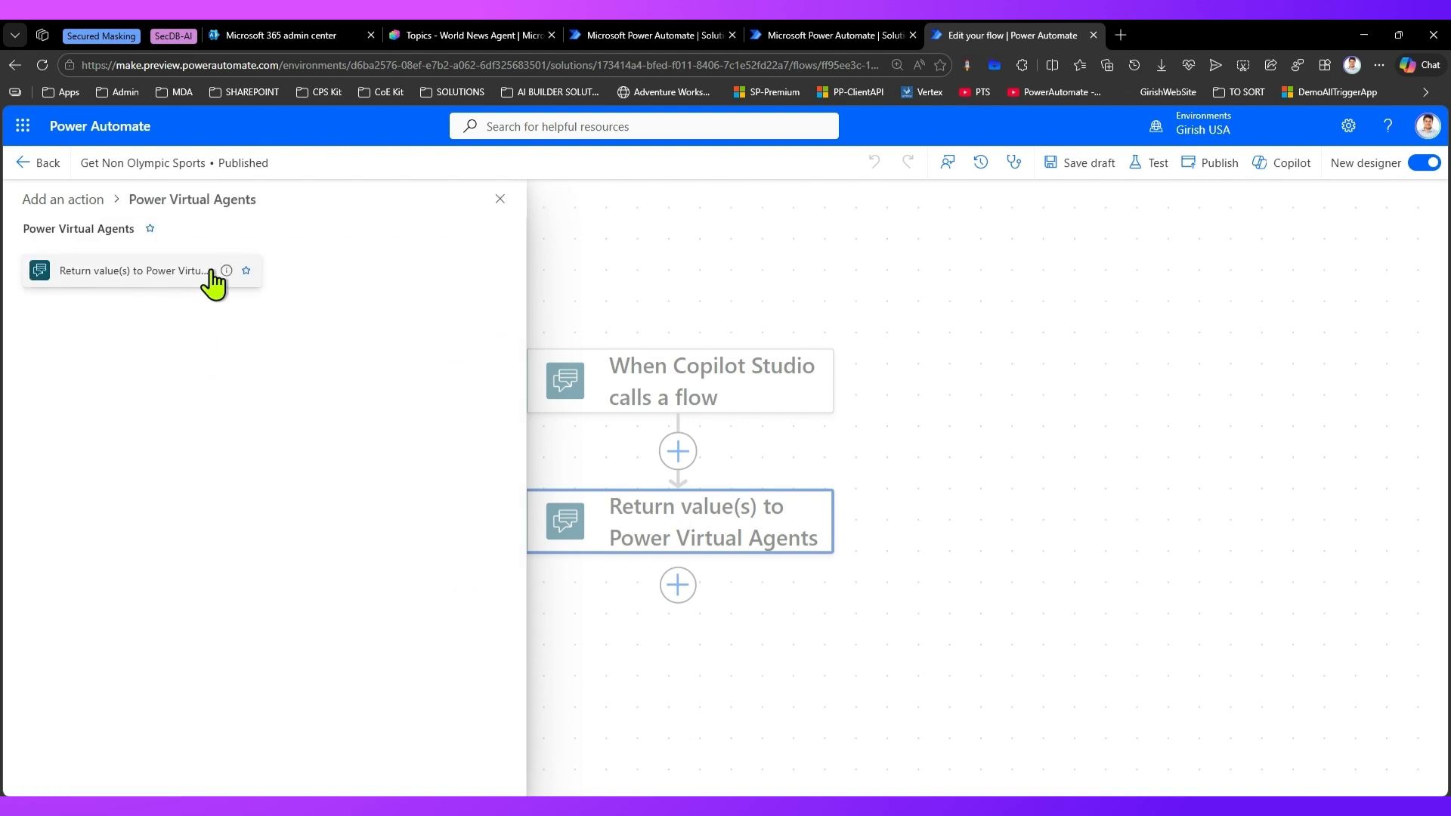
left_click(499, 199)
Delete the When Copilot Studio calls a flow trigger from the flow.
left_click(688, 384)
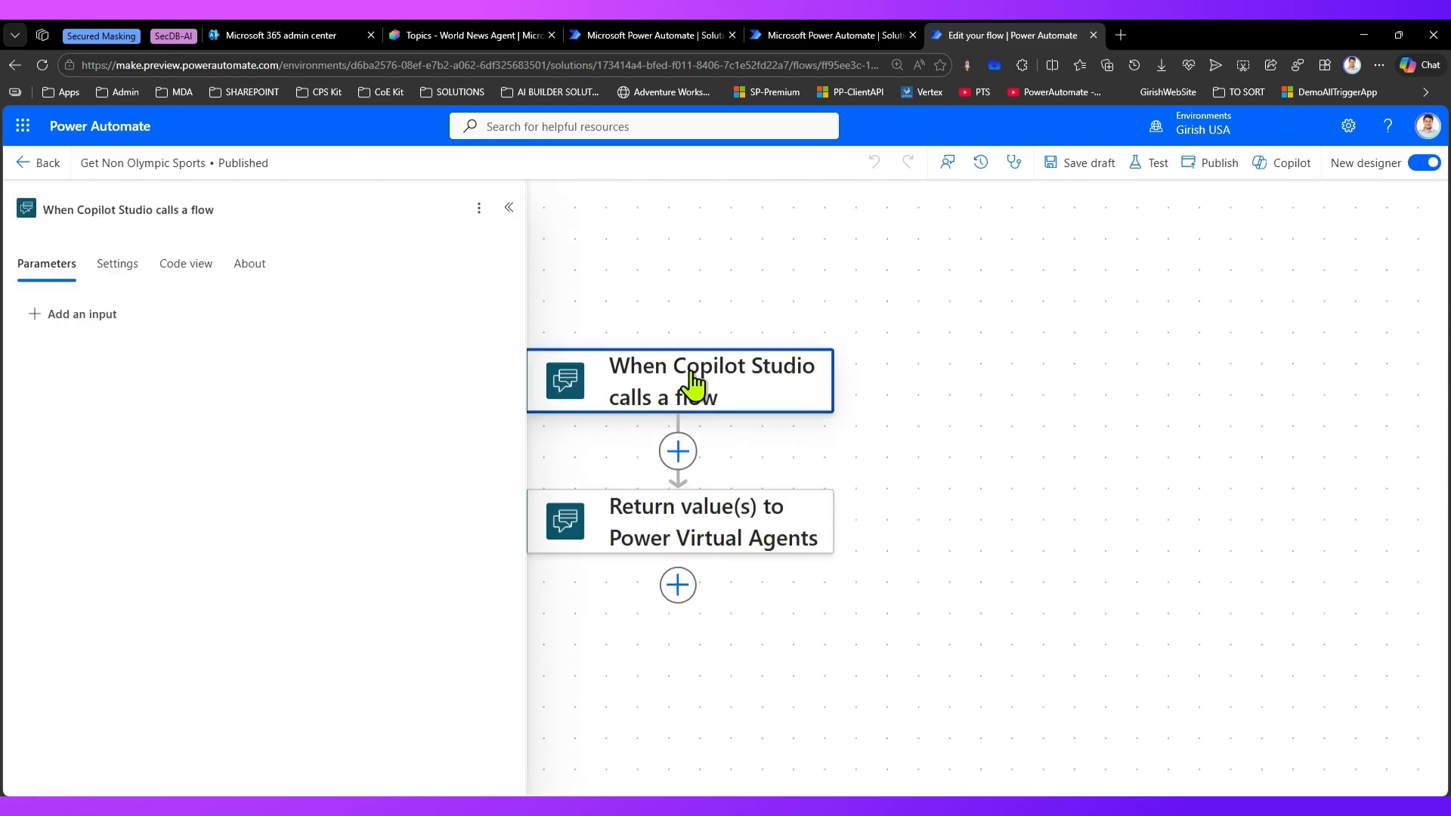
right_click(685, 379)
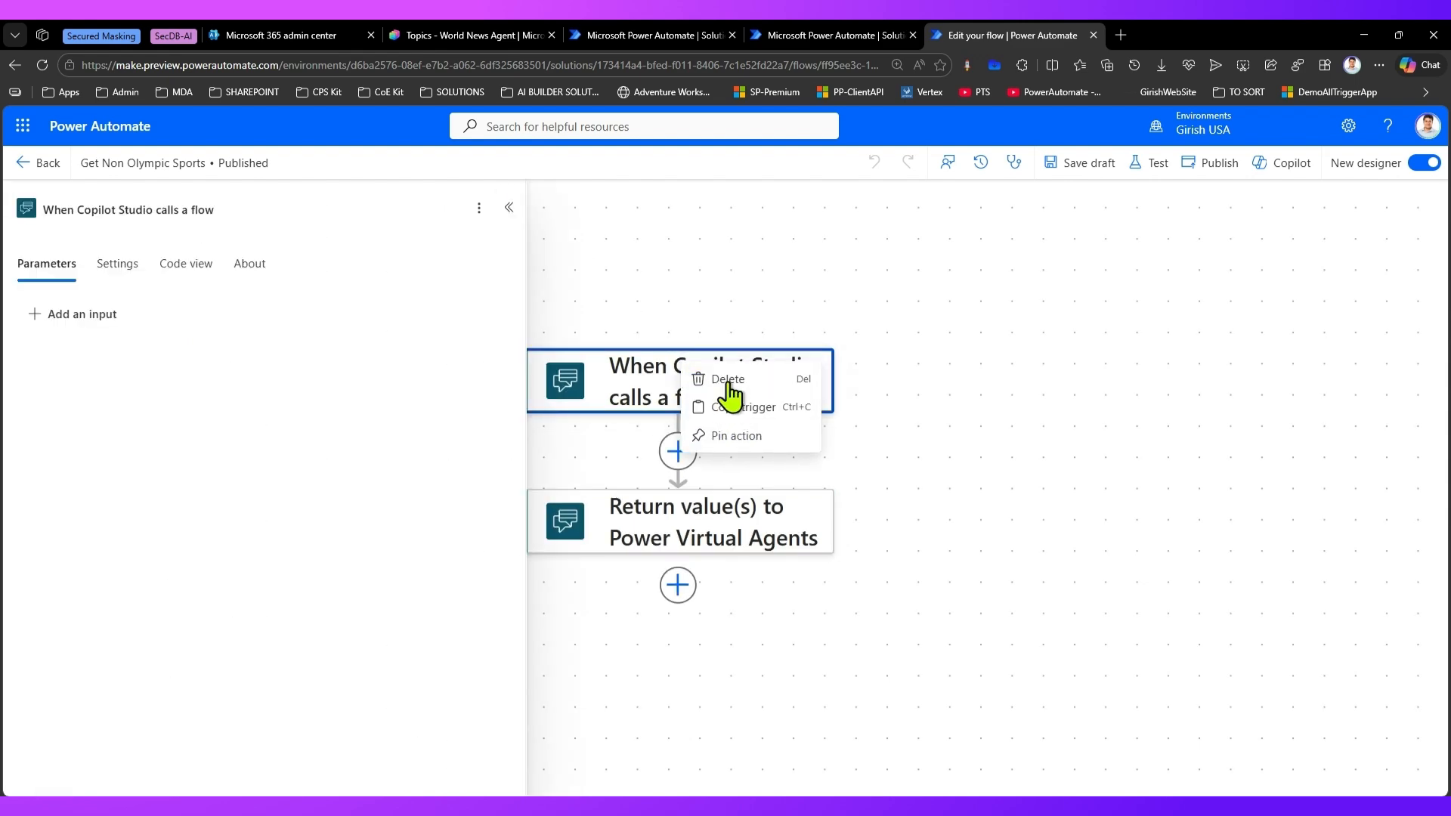
left_click(727, 378)
left_click(914, 496)
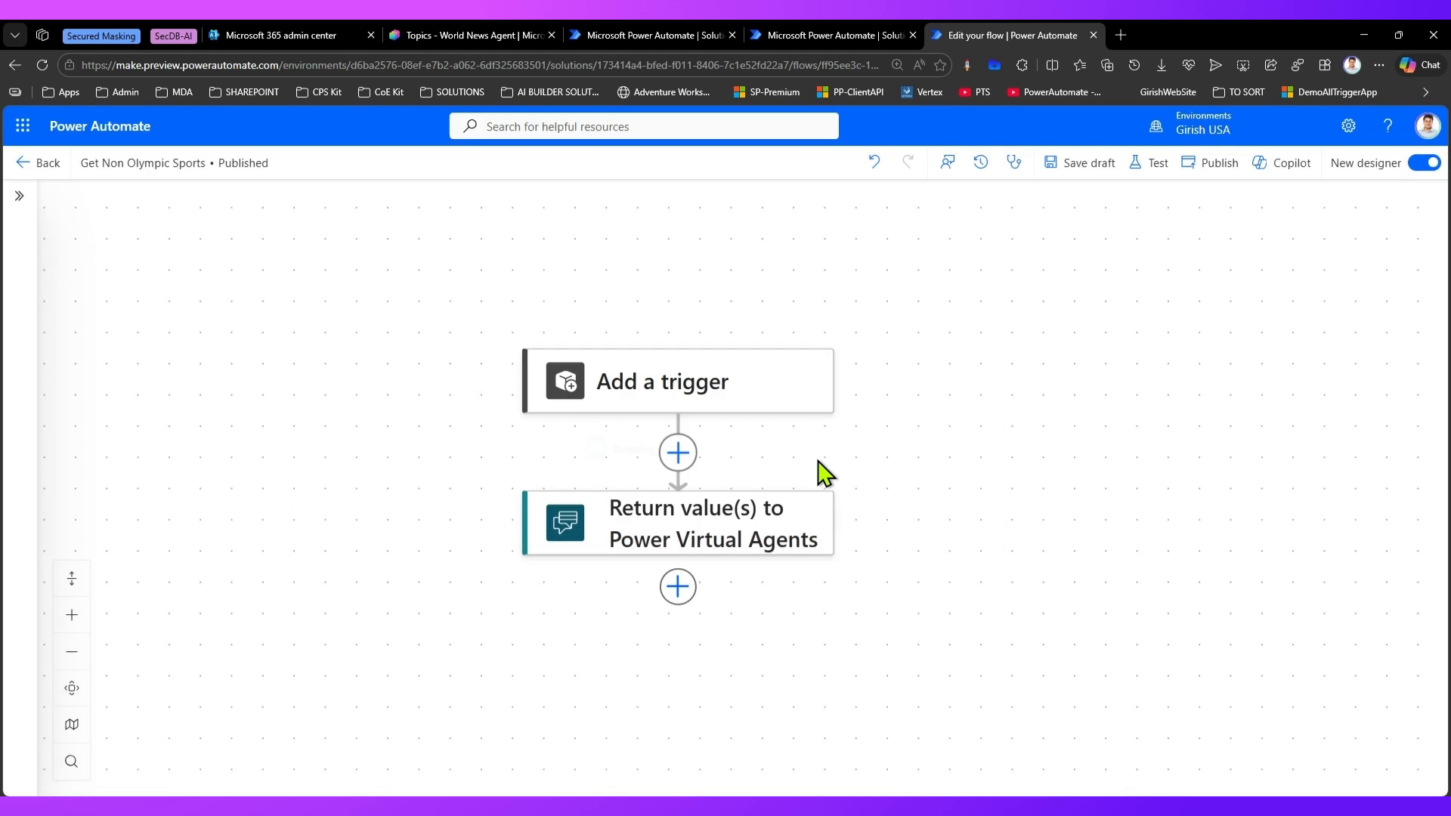
Search the triggers for "agent calls" and add the preview trigger When Power Virtual Agents calls a flow (V2).
left_click(689, 399)
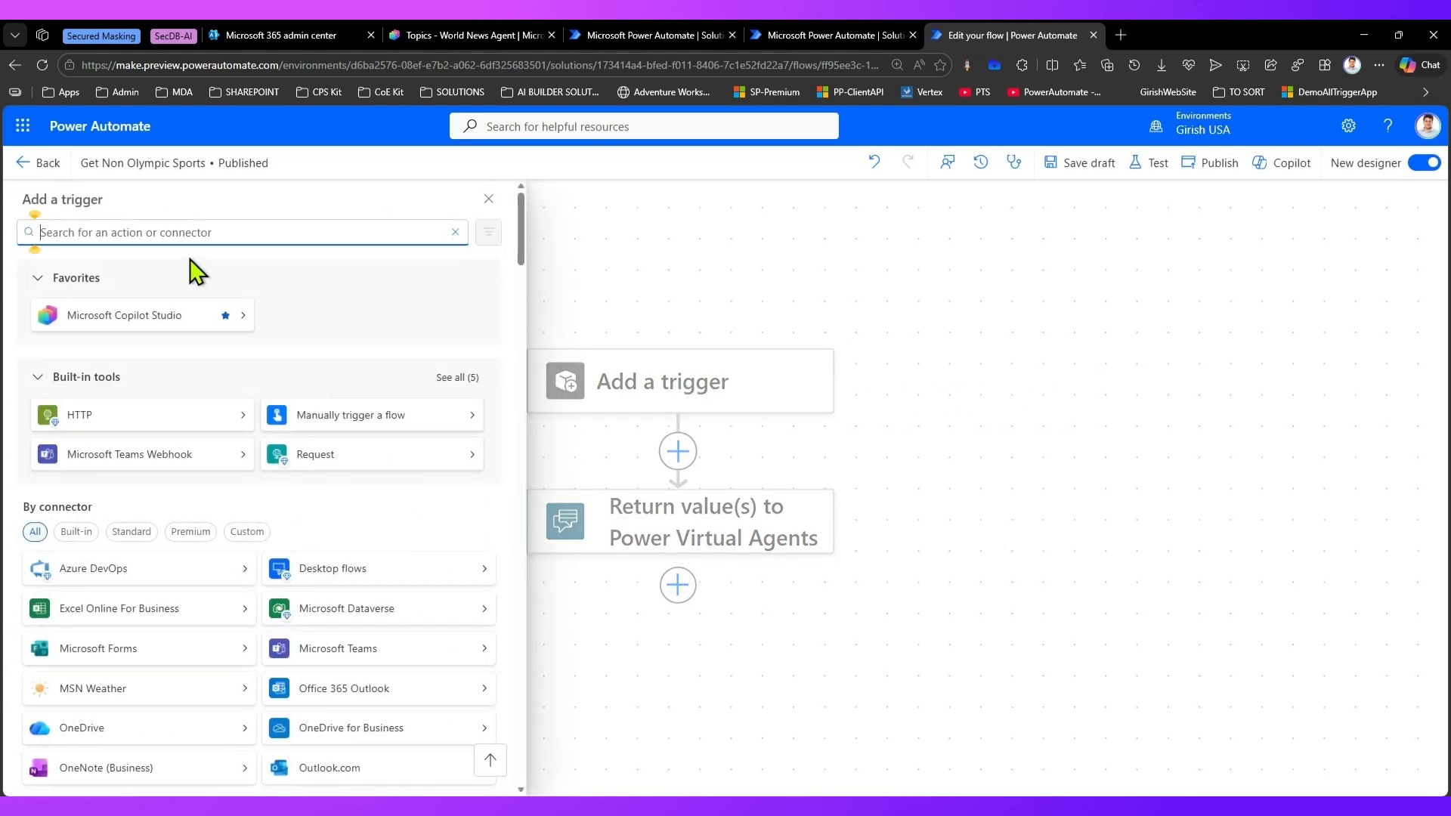
type("agent calls")
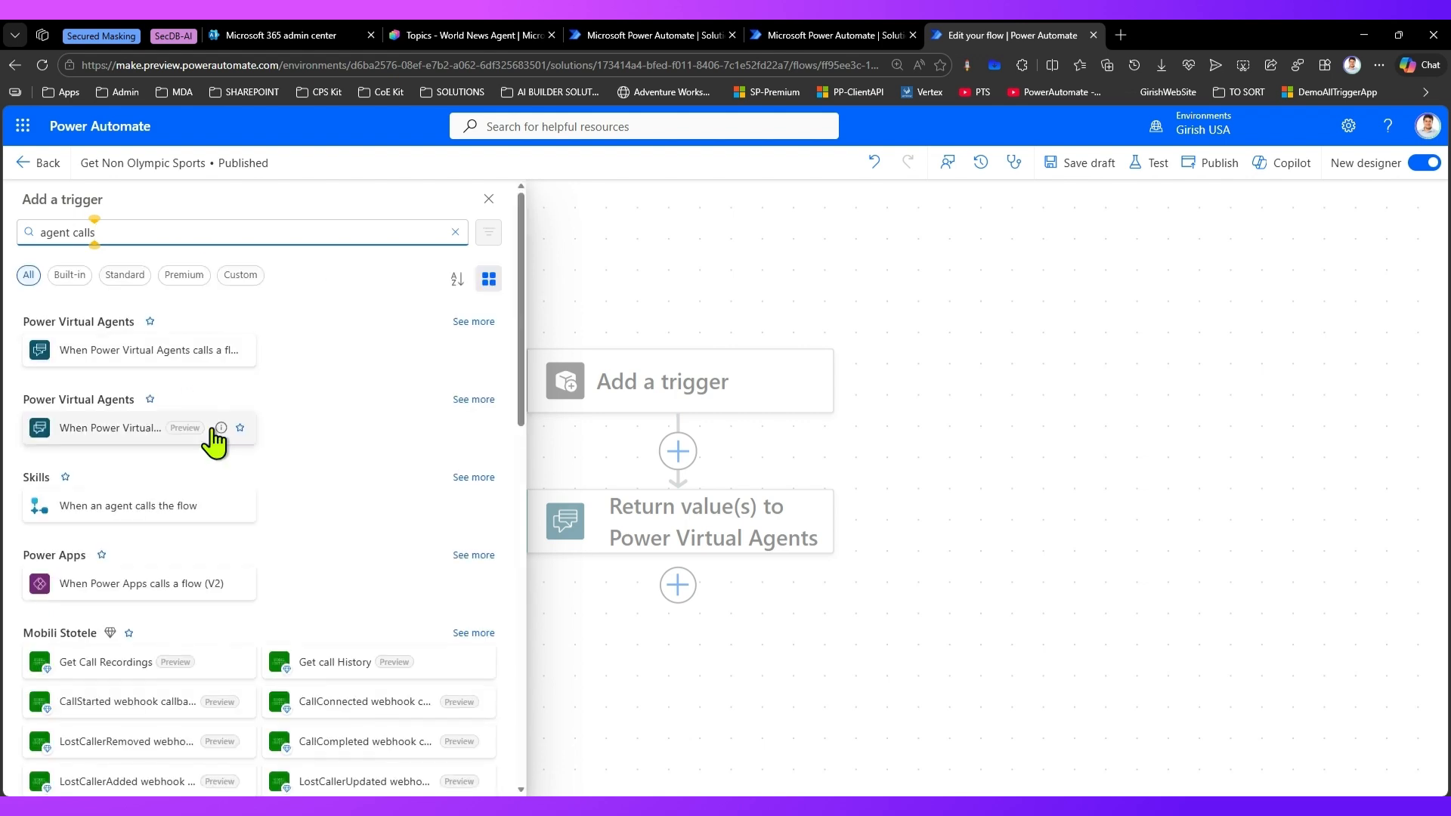
left_click(468, 323)
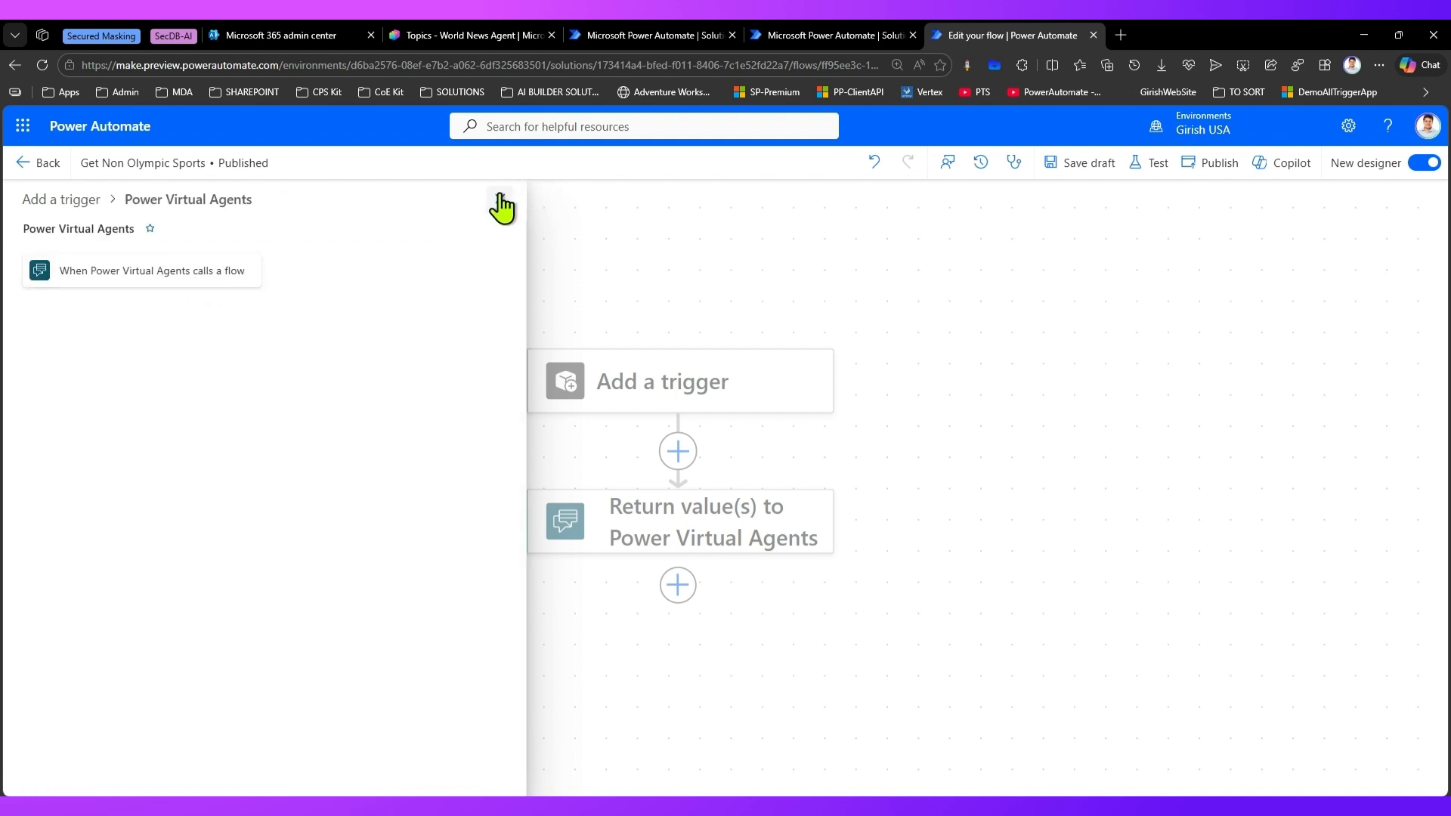
left_click(67, 200)
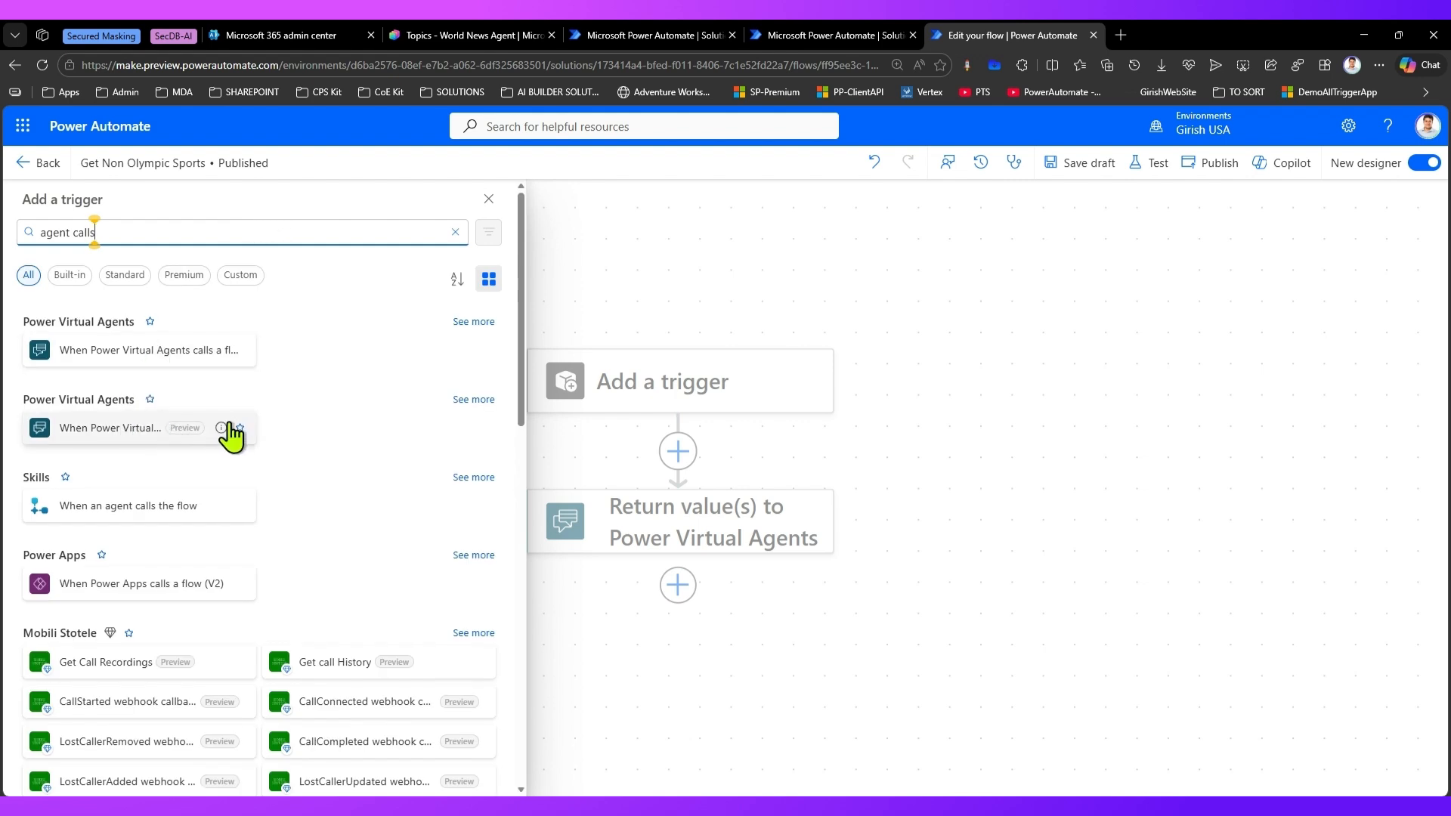
mouse_move(221, 428)
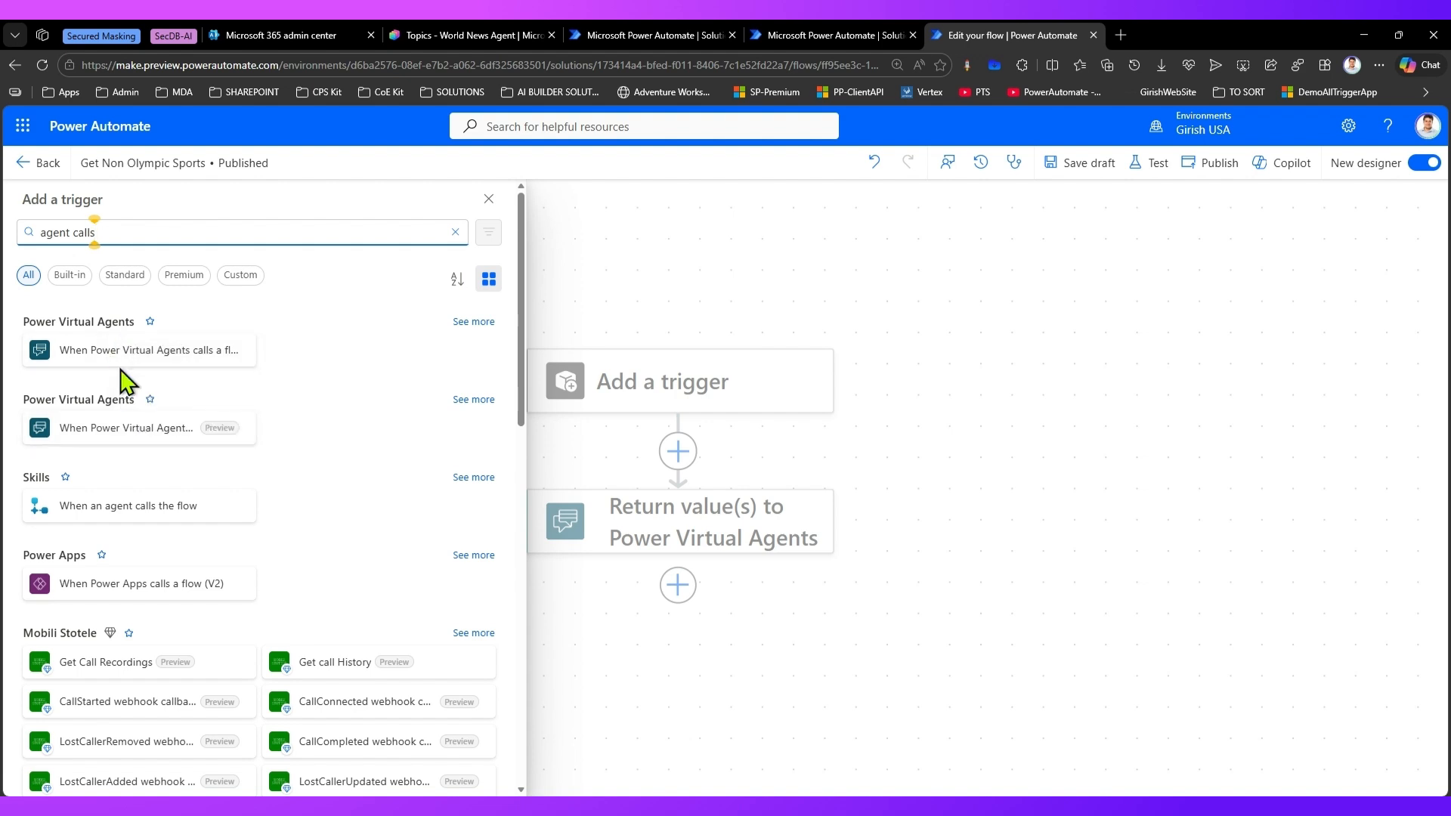
left_click(113, 428)
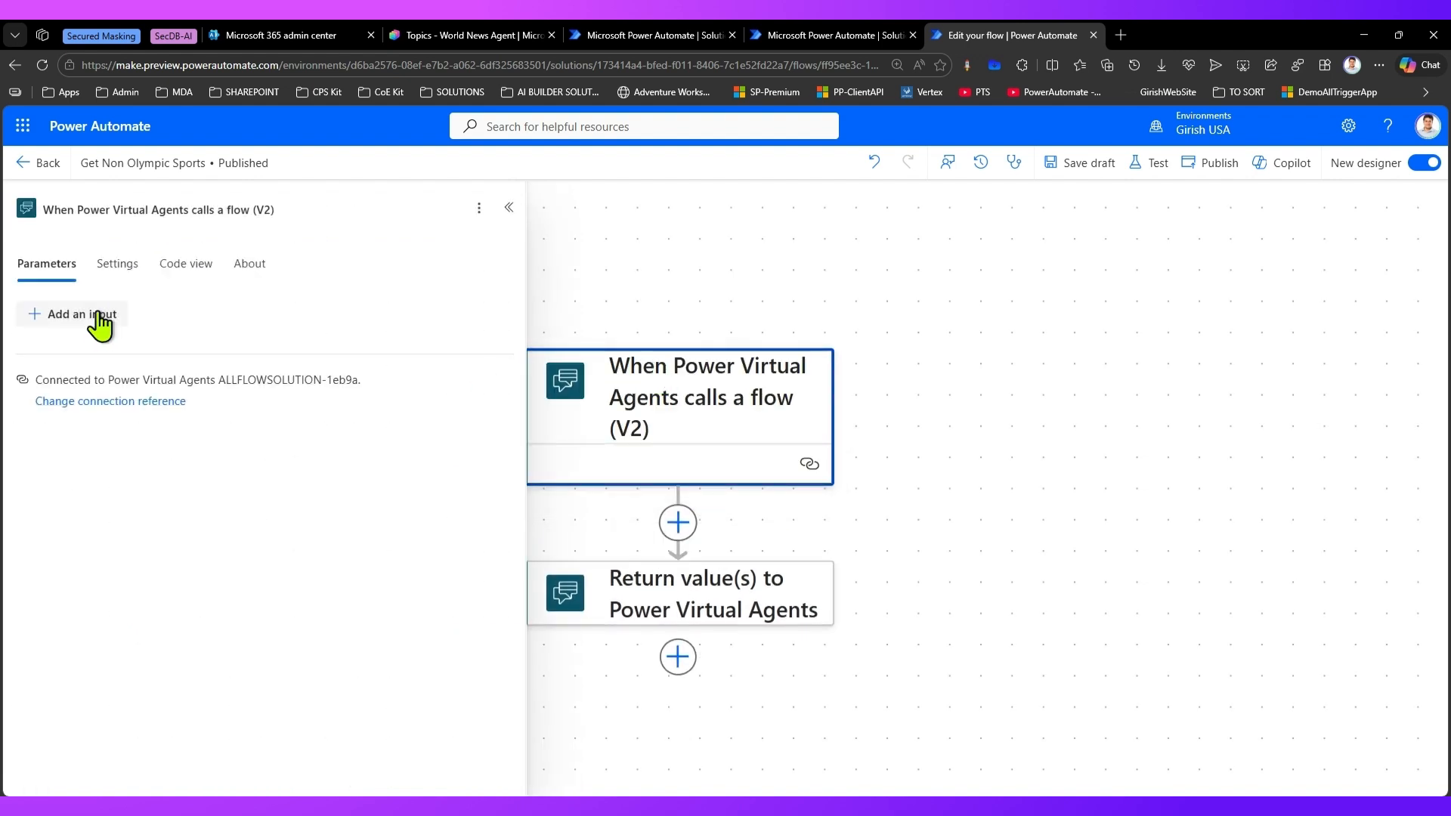
Check the input types the V2 trigger offers and the output defined in the return action.
left_click(99, 320)
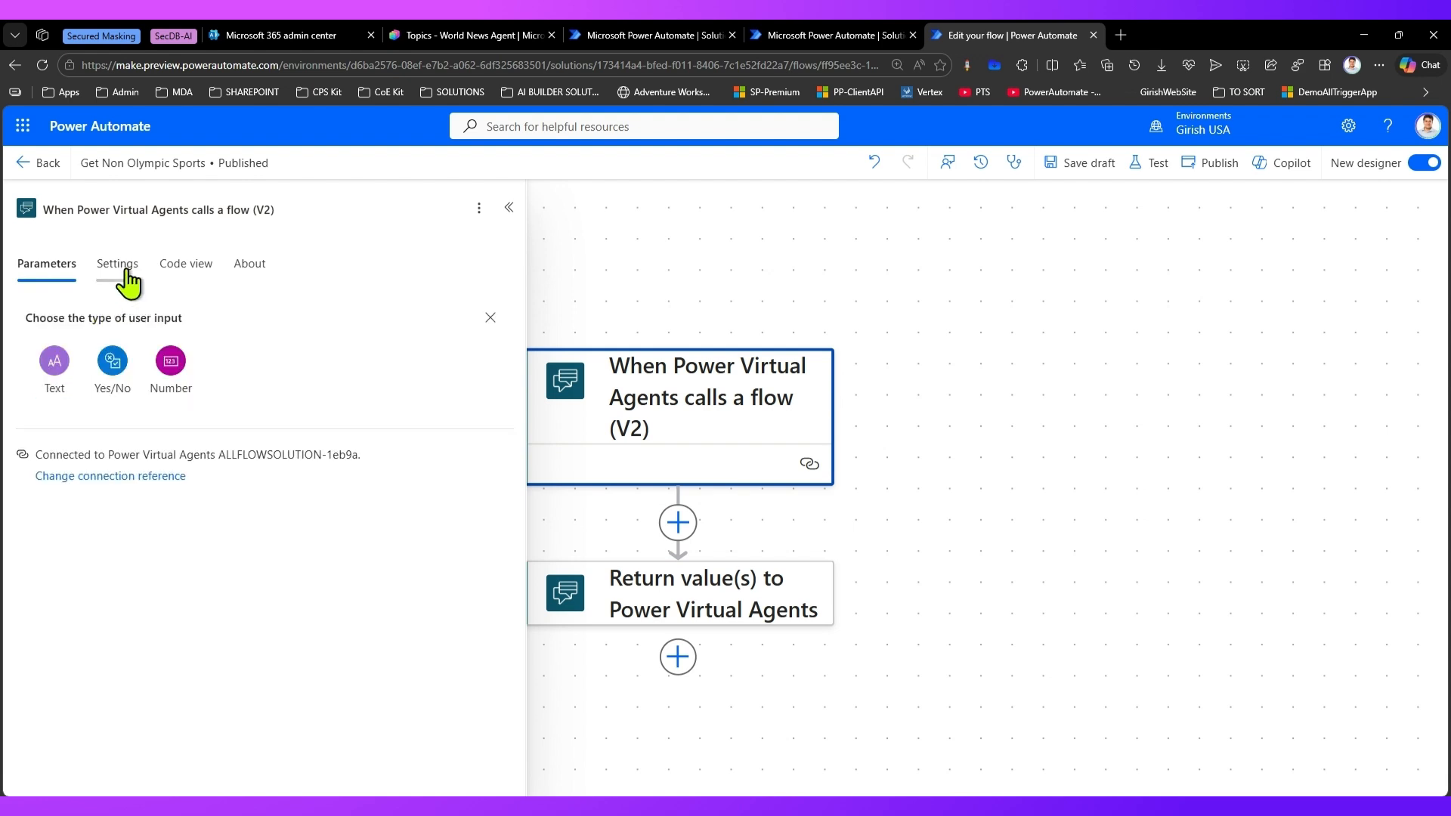
left_click(509, 207)
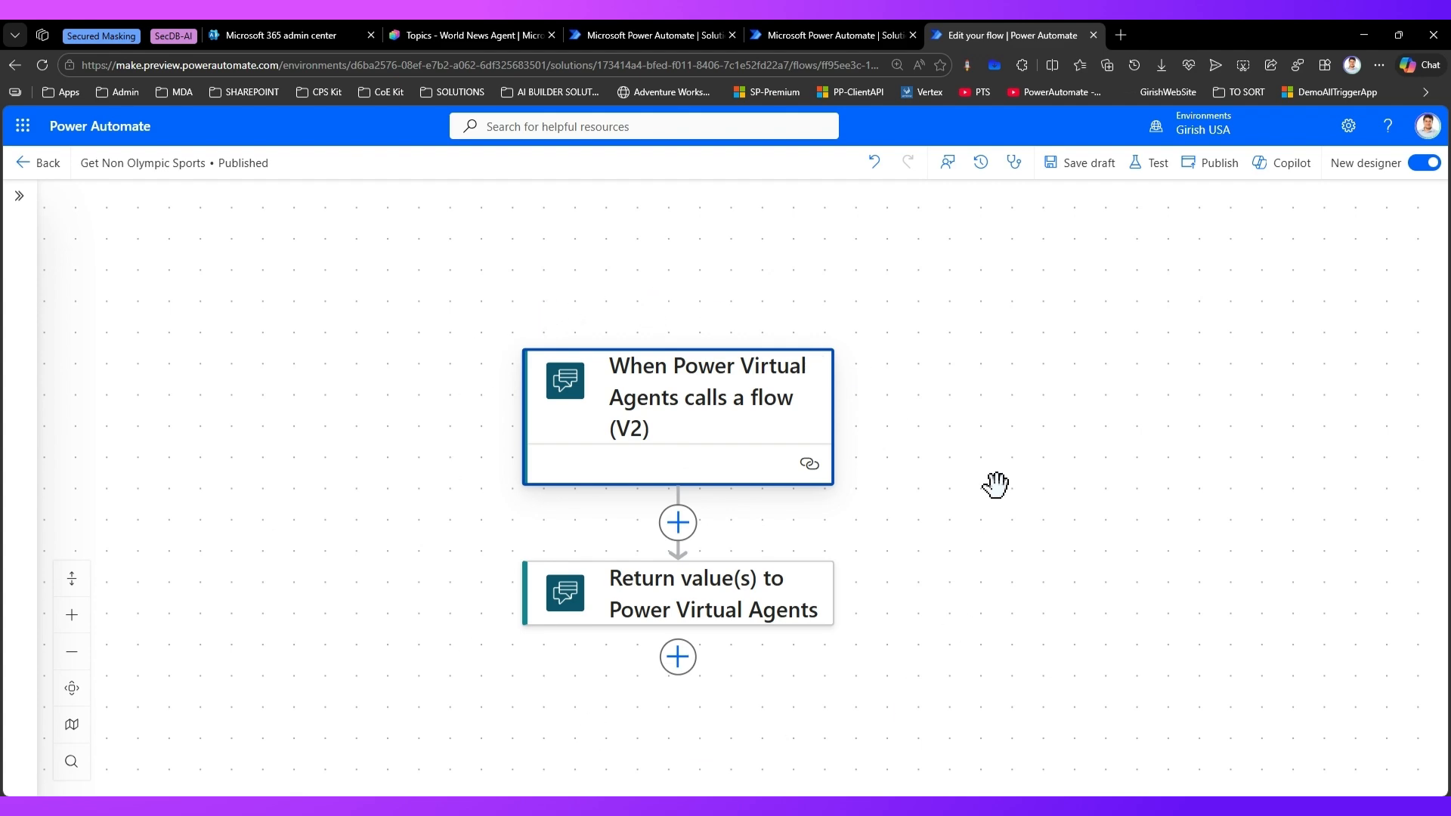
left_click_drag(442, 370, 456, 278)
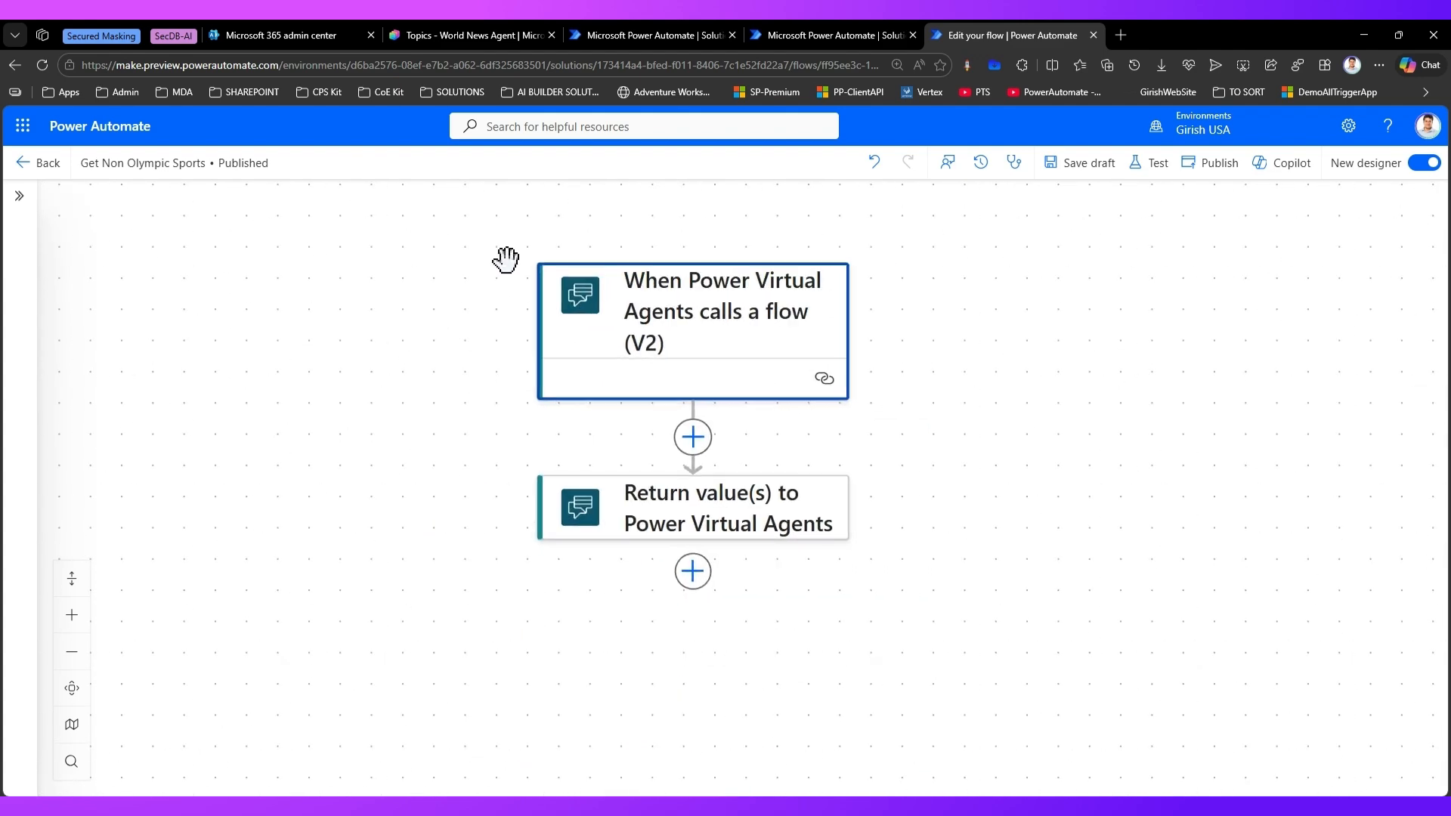
left_click(796, 516)
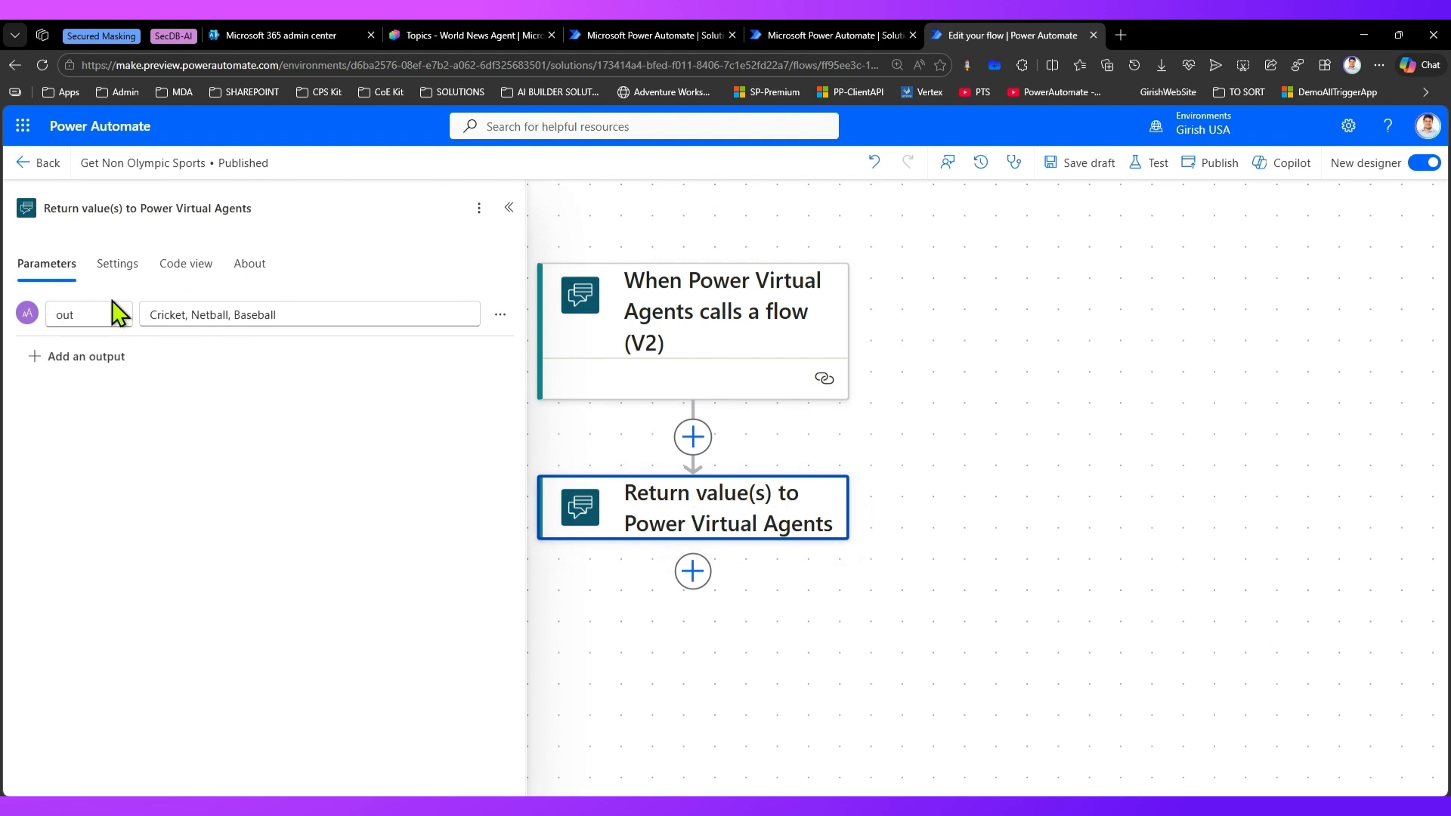
Try to publish Get Non Olympic Sports with the V2 trigger.
left_click(1201, 173)
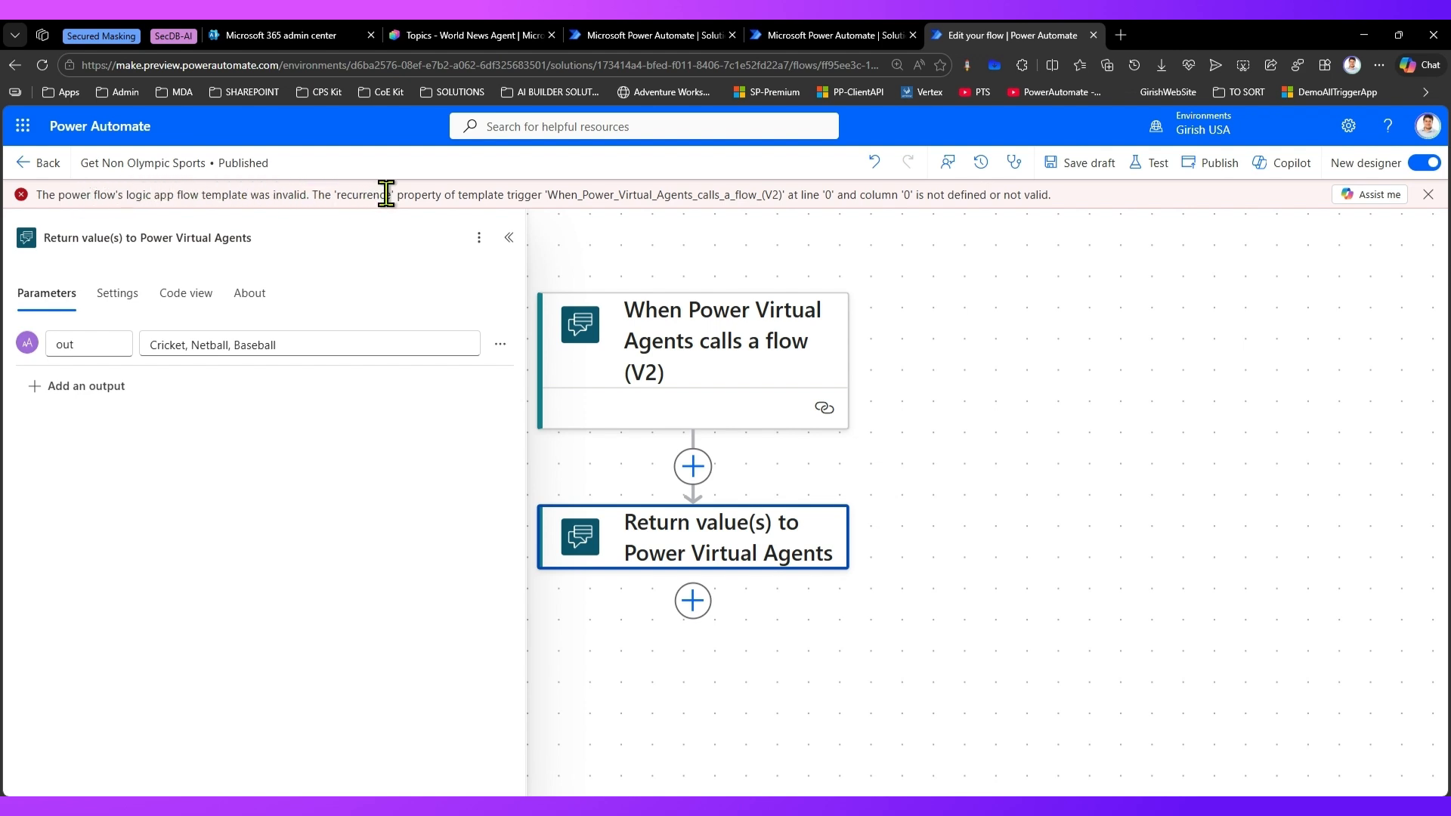
left_click_drag(595, 194, 614, 195)
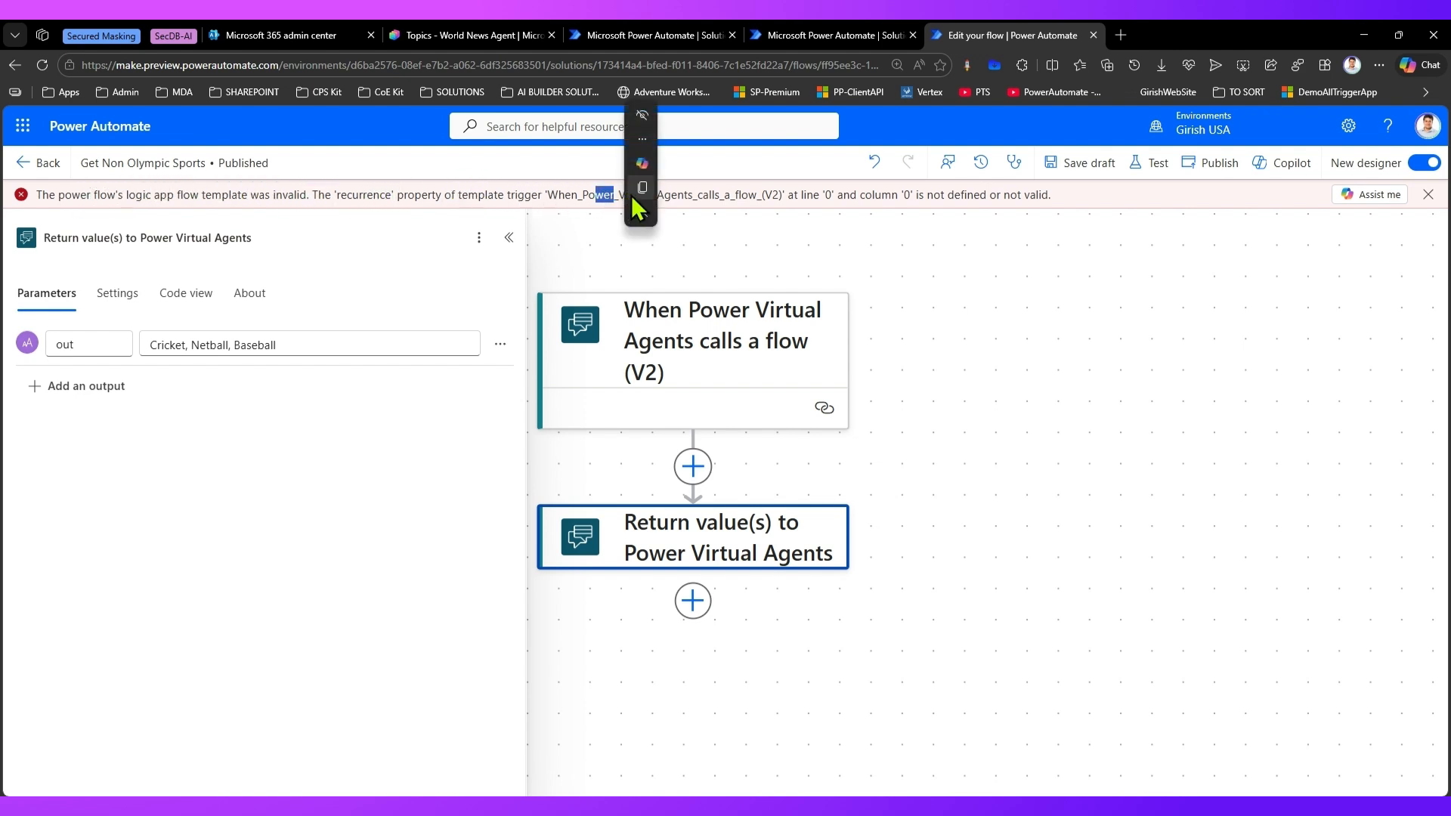
Dismiss the publishing error and delete the When Power Virtual Agents calls a flow (V2) trigger from the flow.
left_click(786, 349)
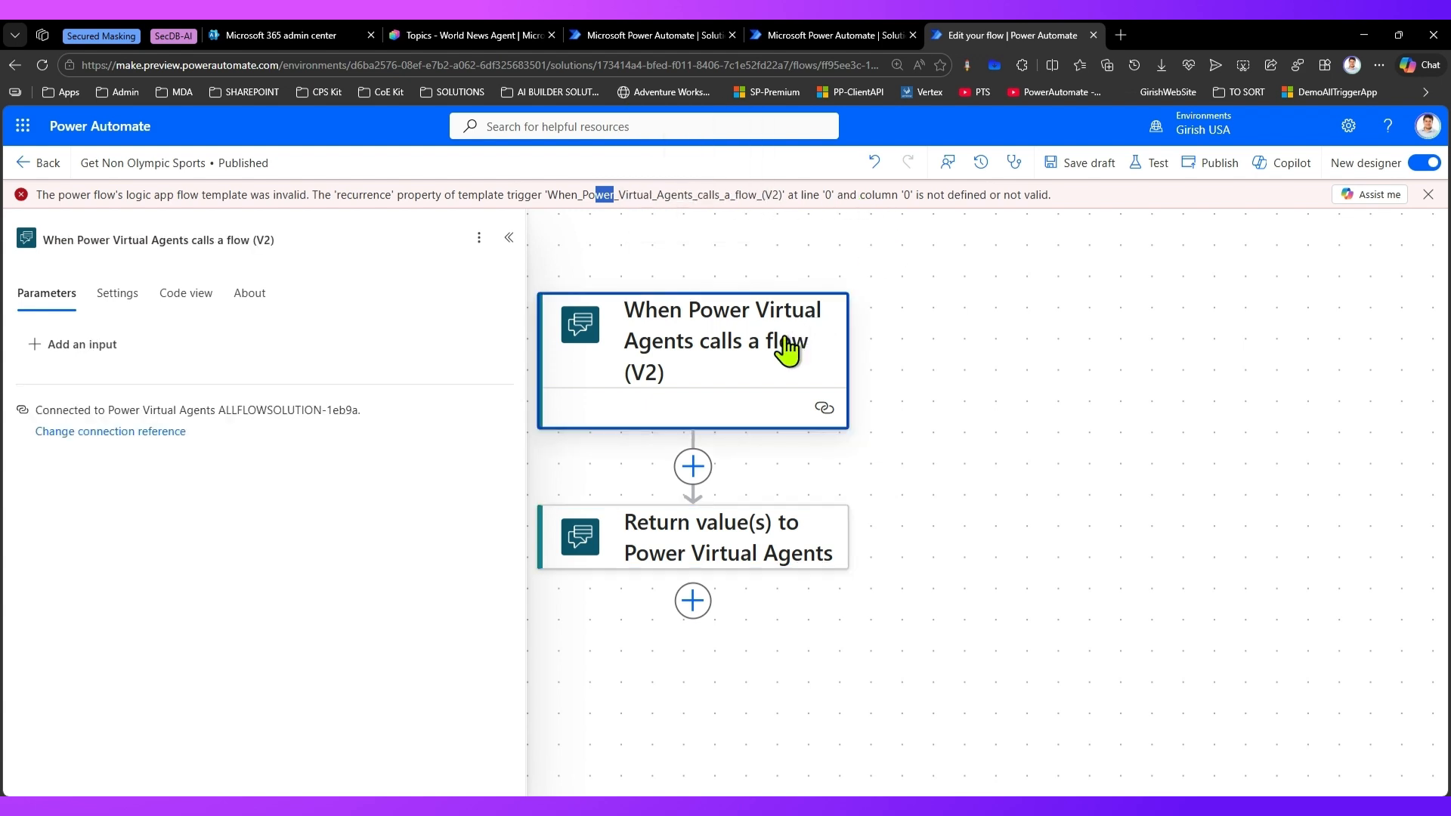
left_click(1433, 198)
right_click(645, 343)
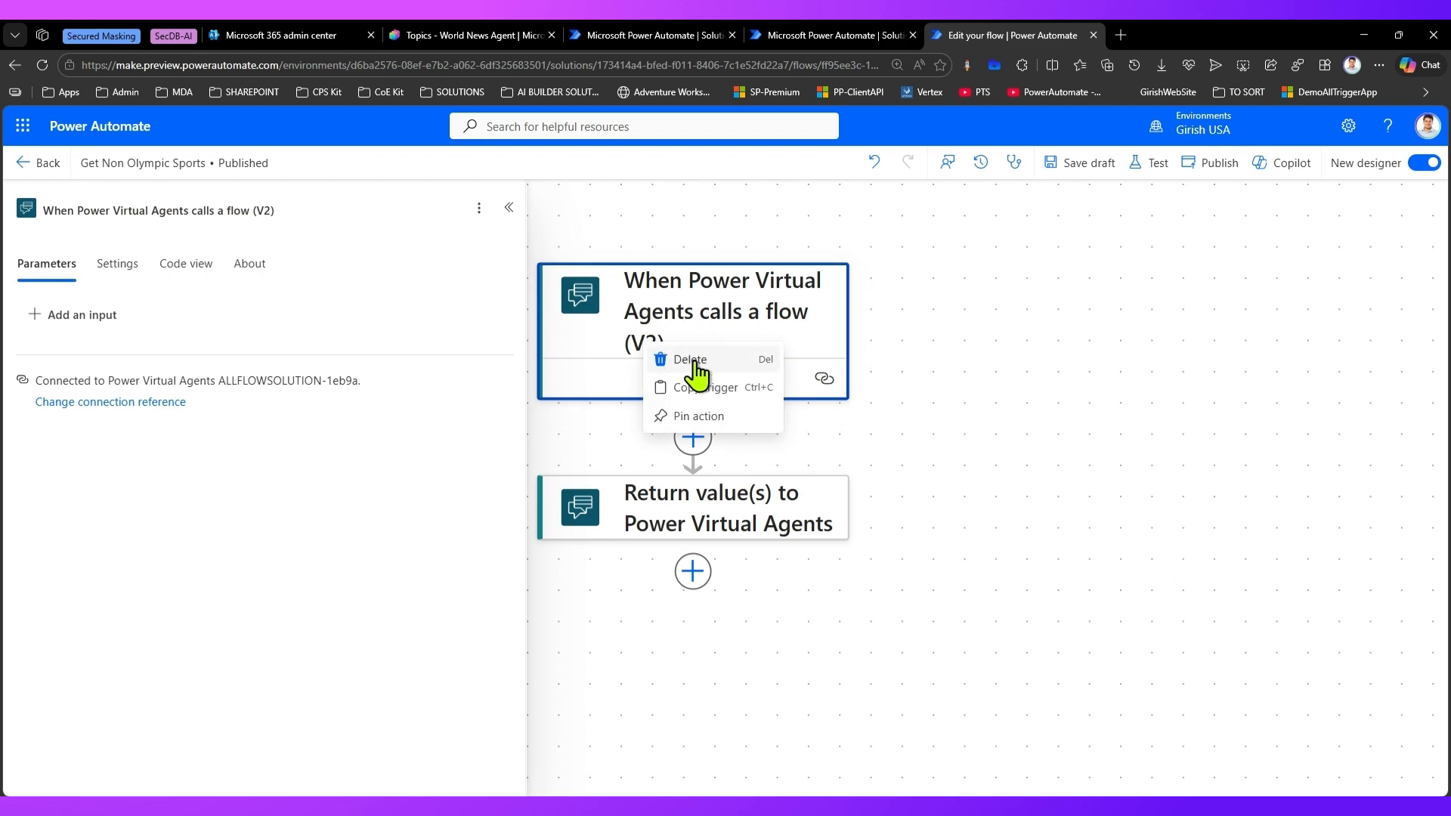
left_click(701, 360)
left_click(901, 495)
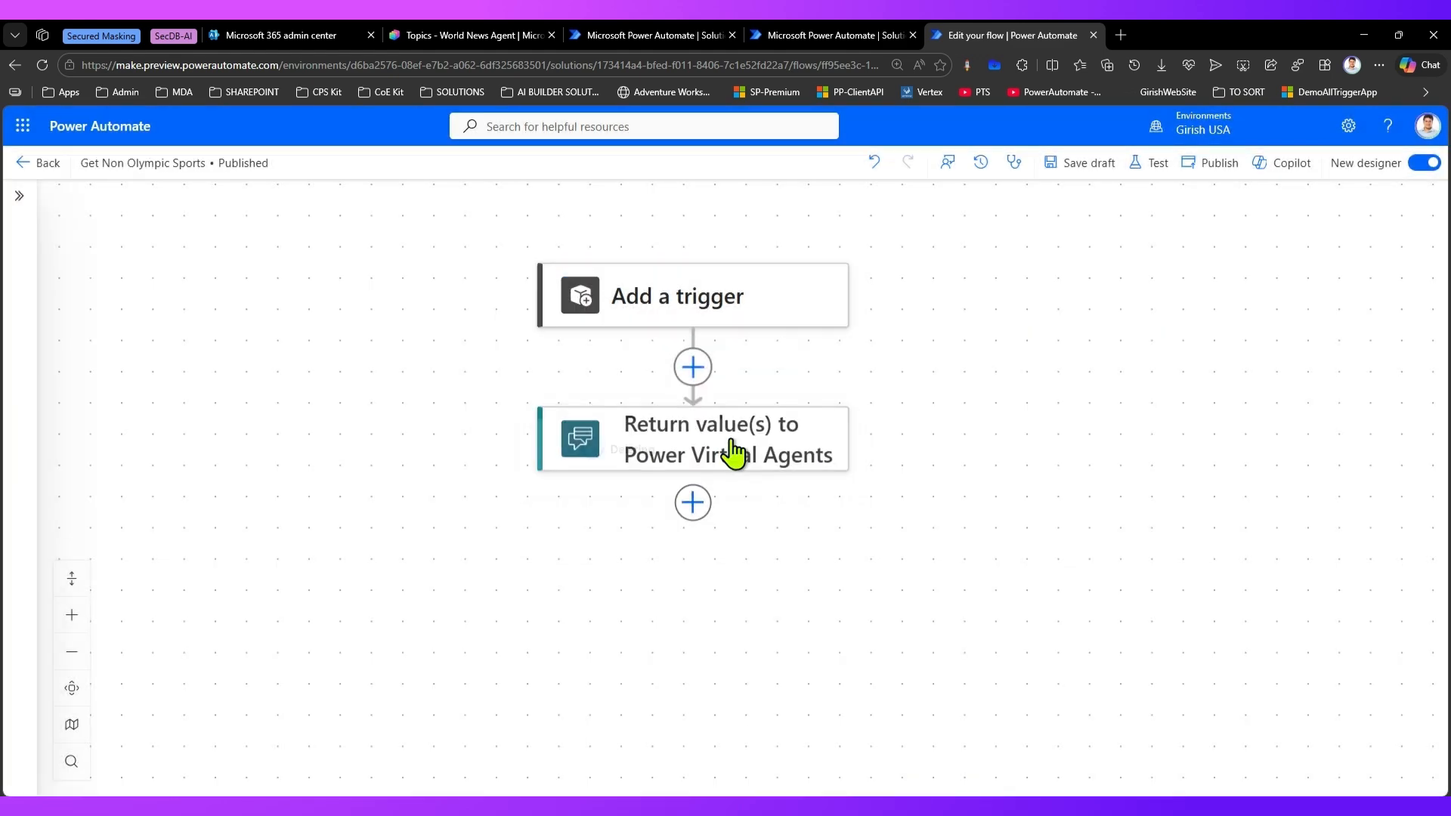
Search the triggers for "agent calls", add the non-preview When Power Virtual Agents calls a flow trigger, and publish the flow.
left_click(763, 316)
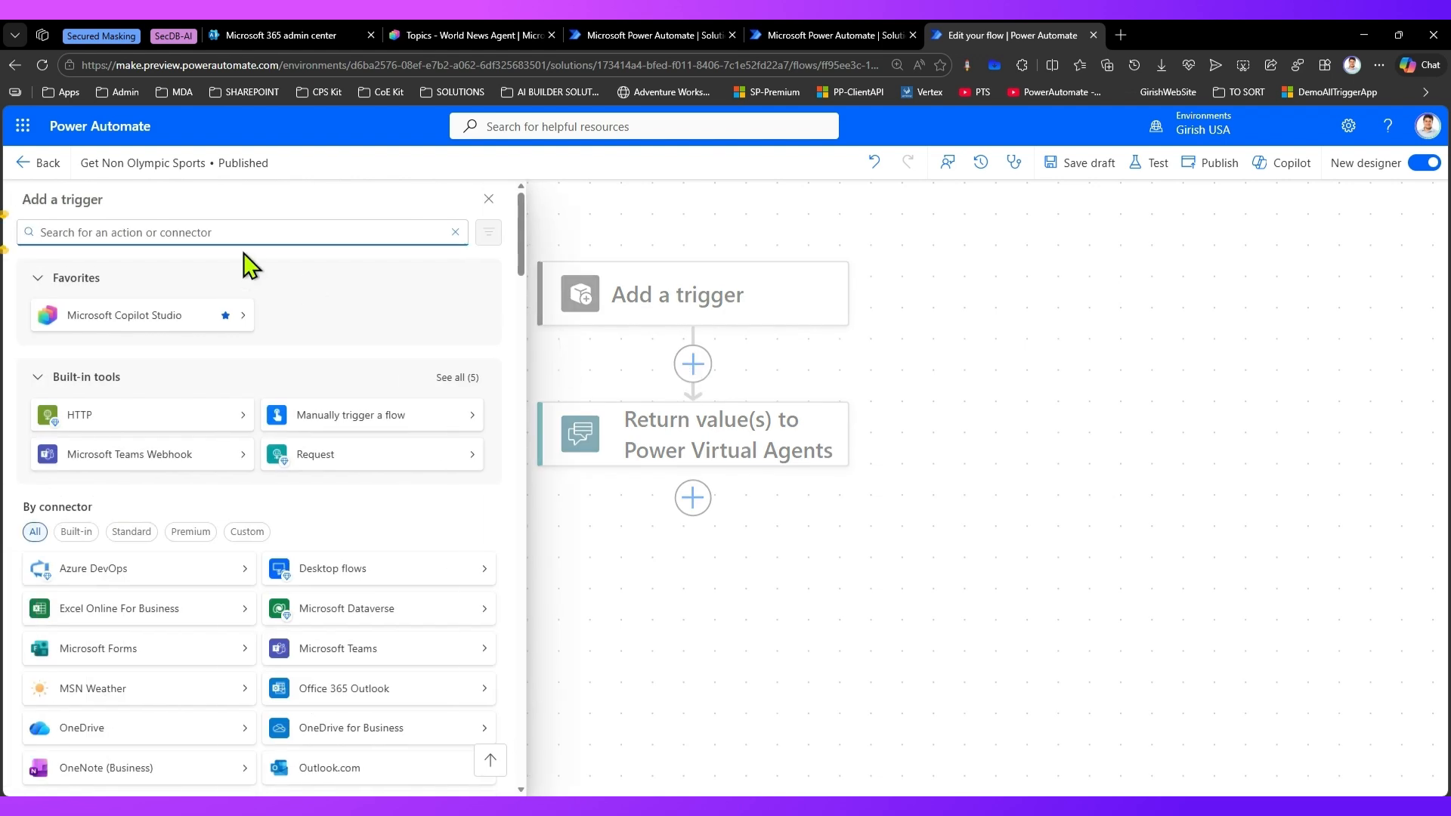
type("agent calls")
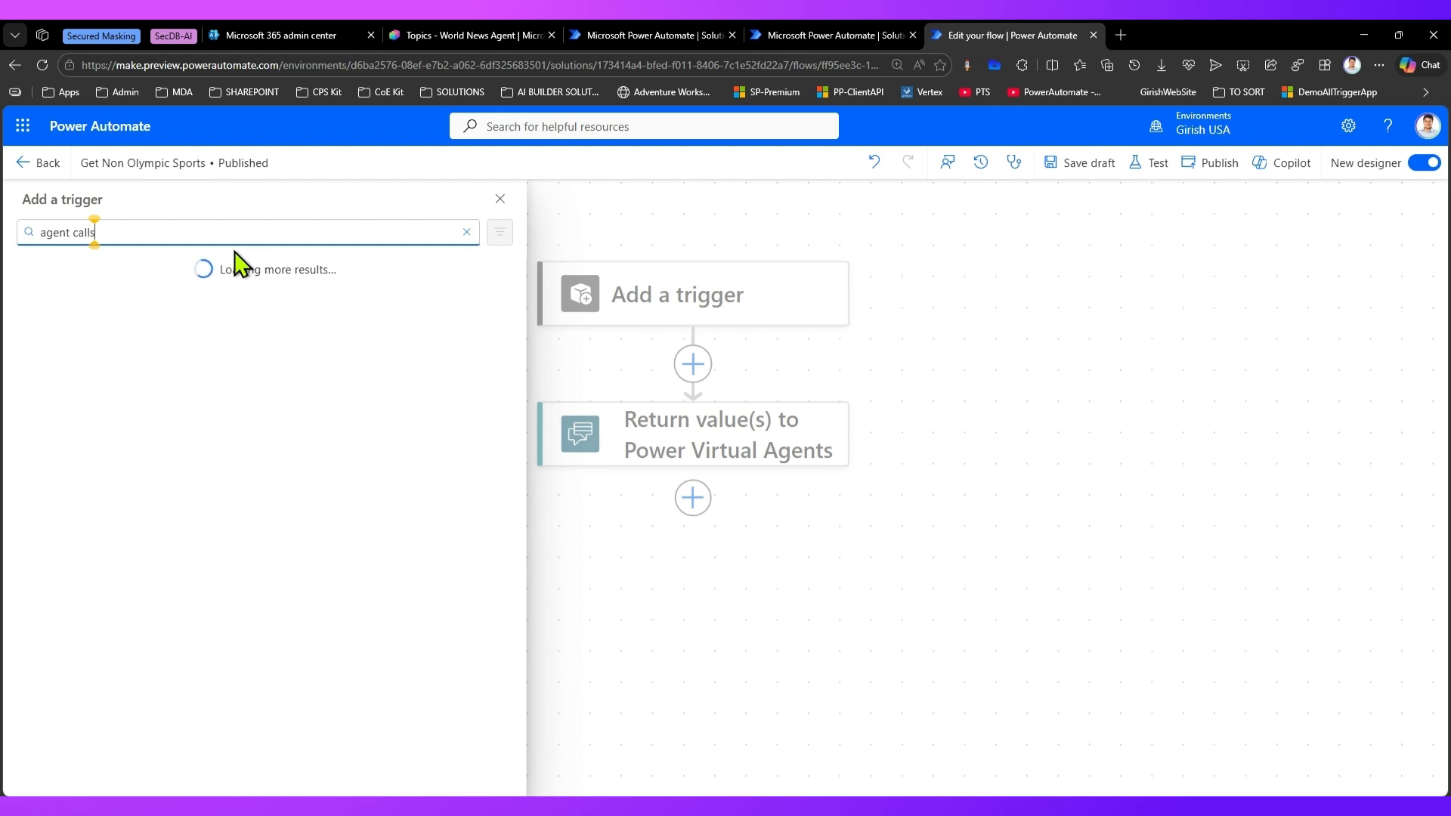
left_click(166, 349)
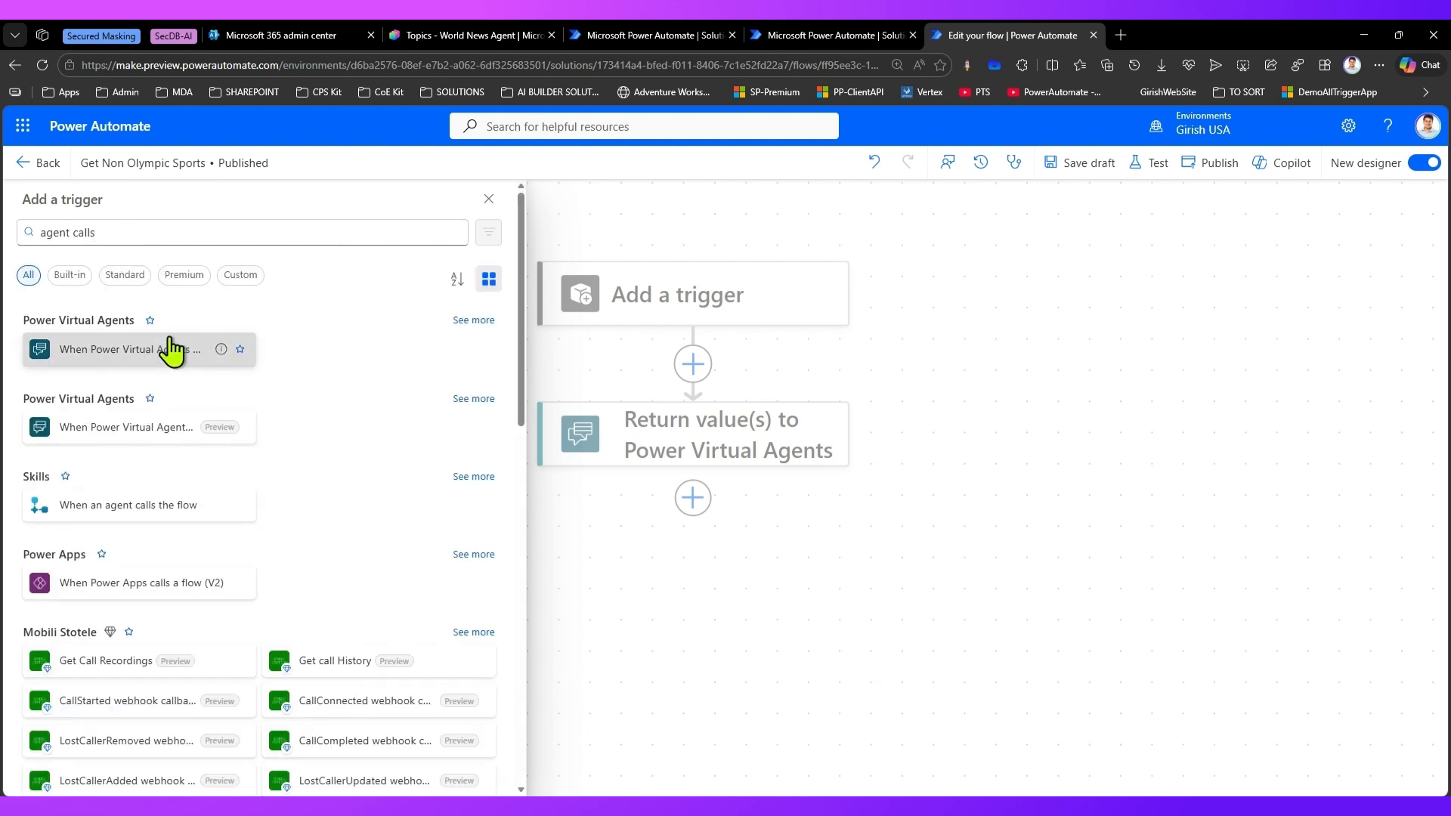
left_click(1207, 159)
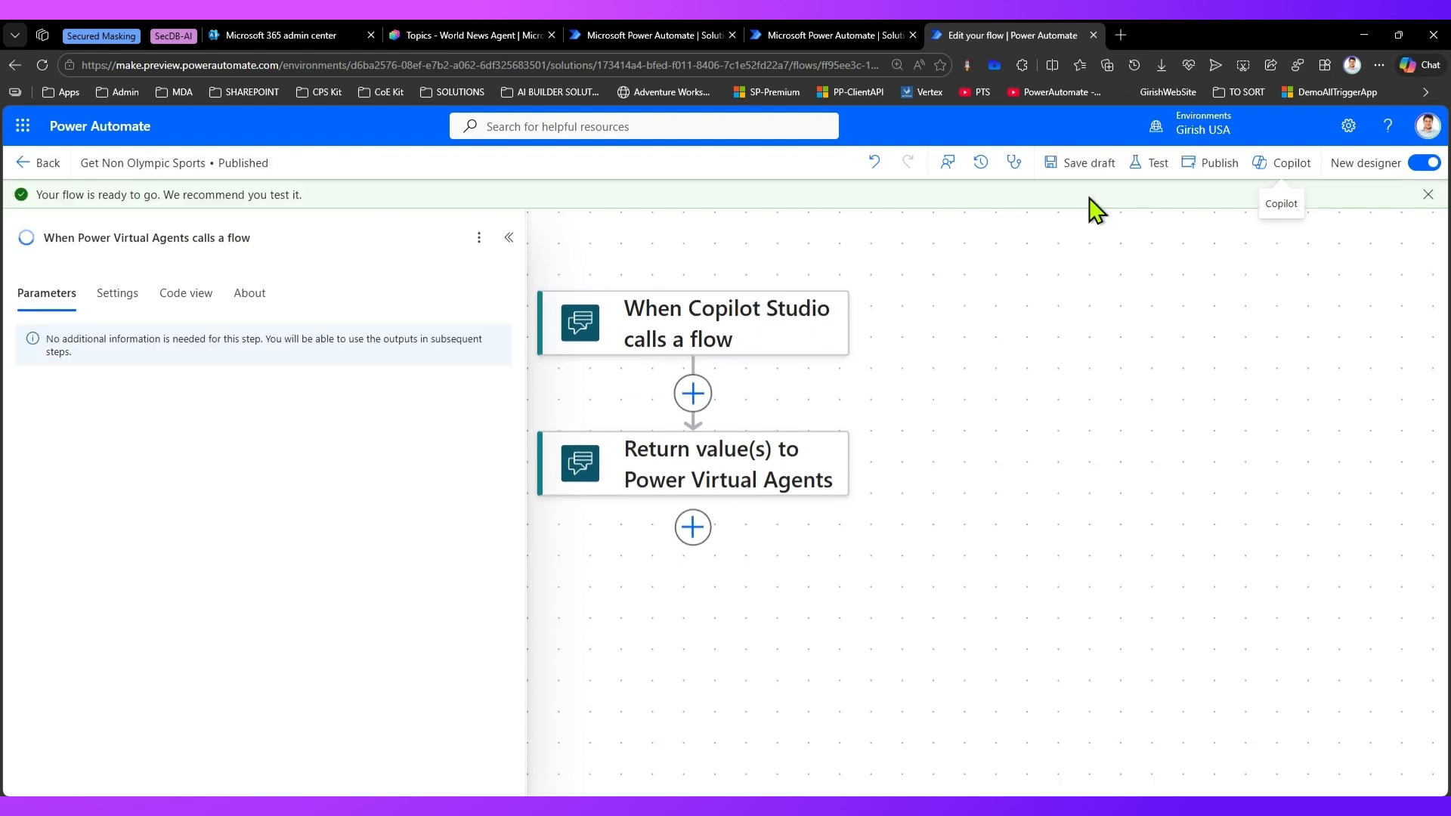
Switch to Copilot Studio, reload the untitled World News Agent topic, and add the Get Non Olympic Sports flow as a tool after the trigger.
left_click(476, 36)
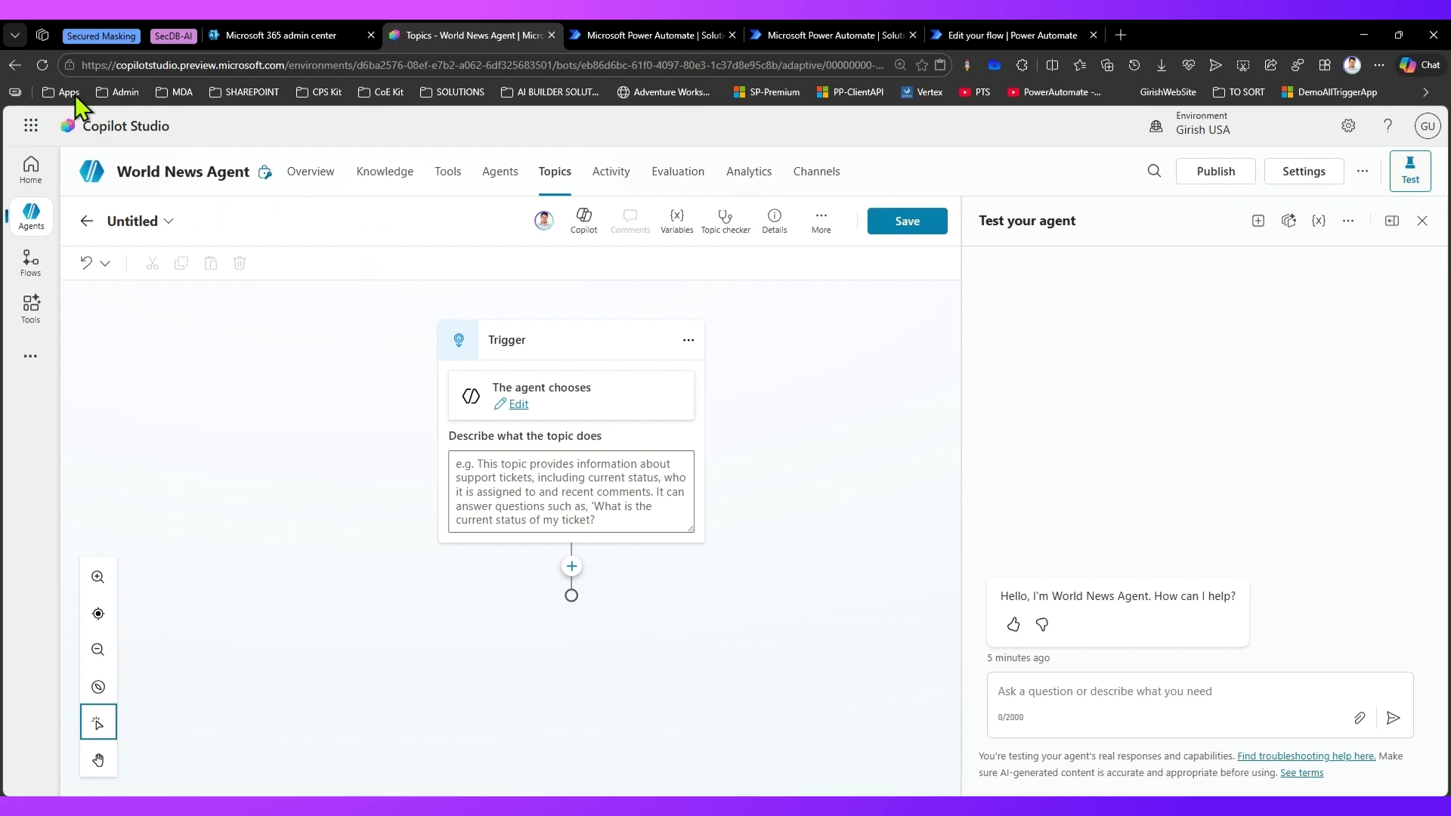
left_click(42, 65)
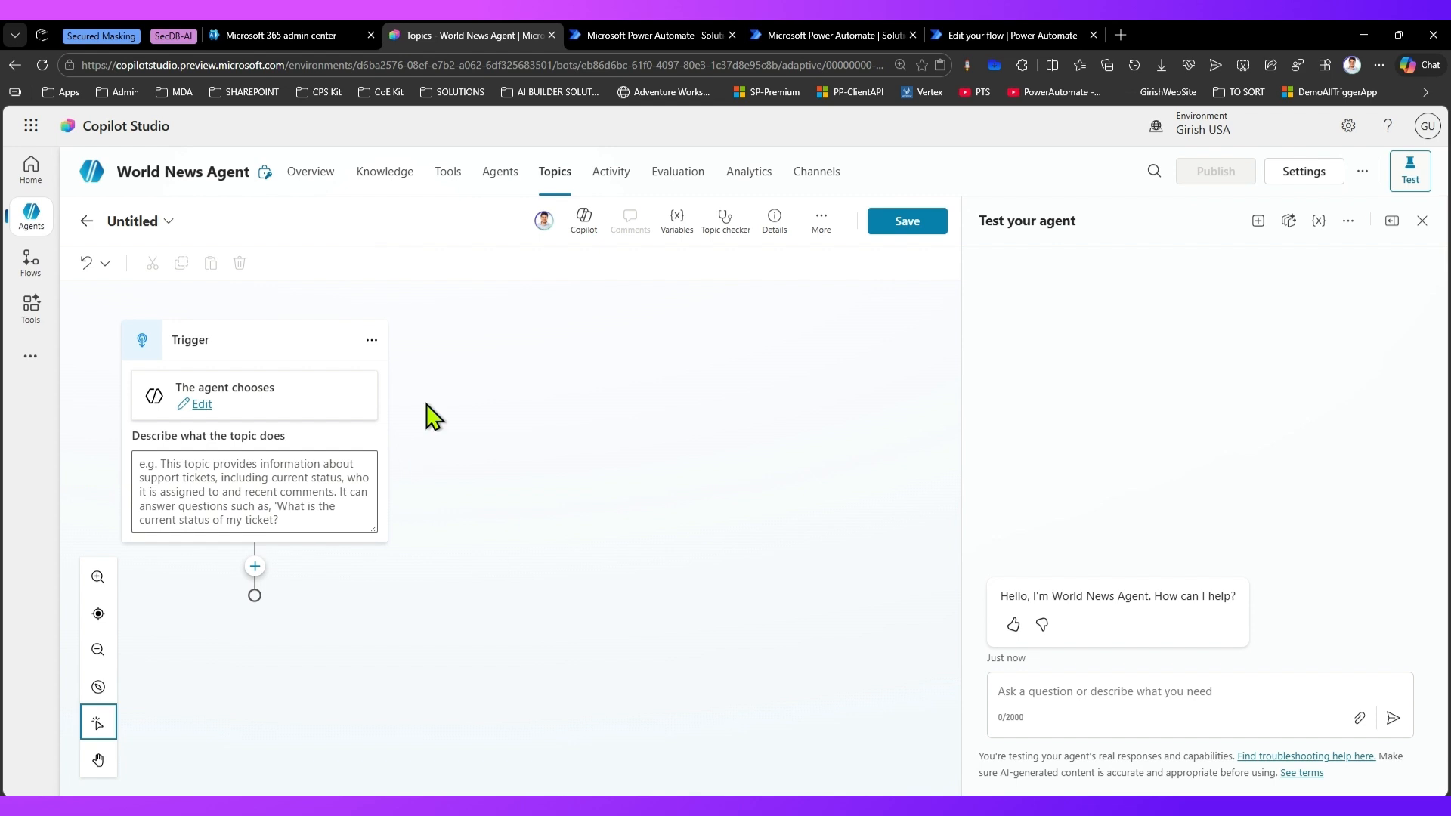
left_click(255, 567)
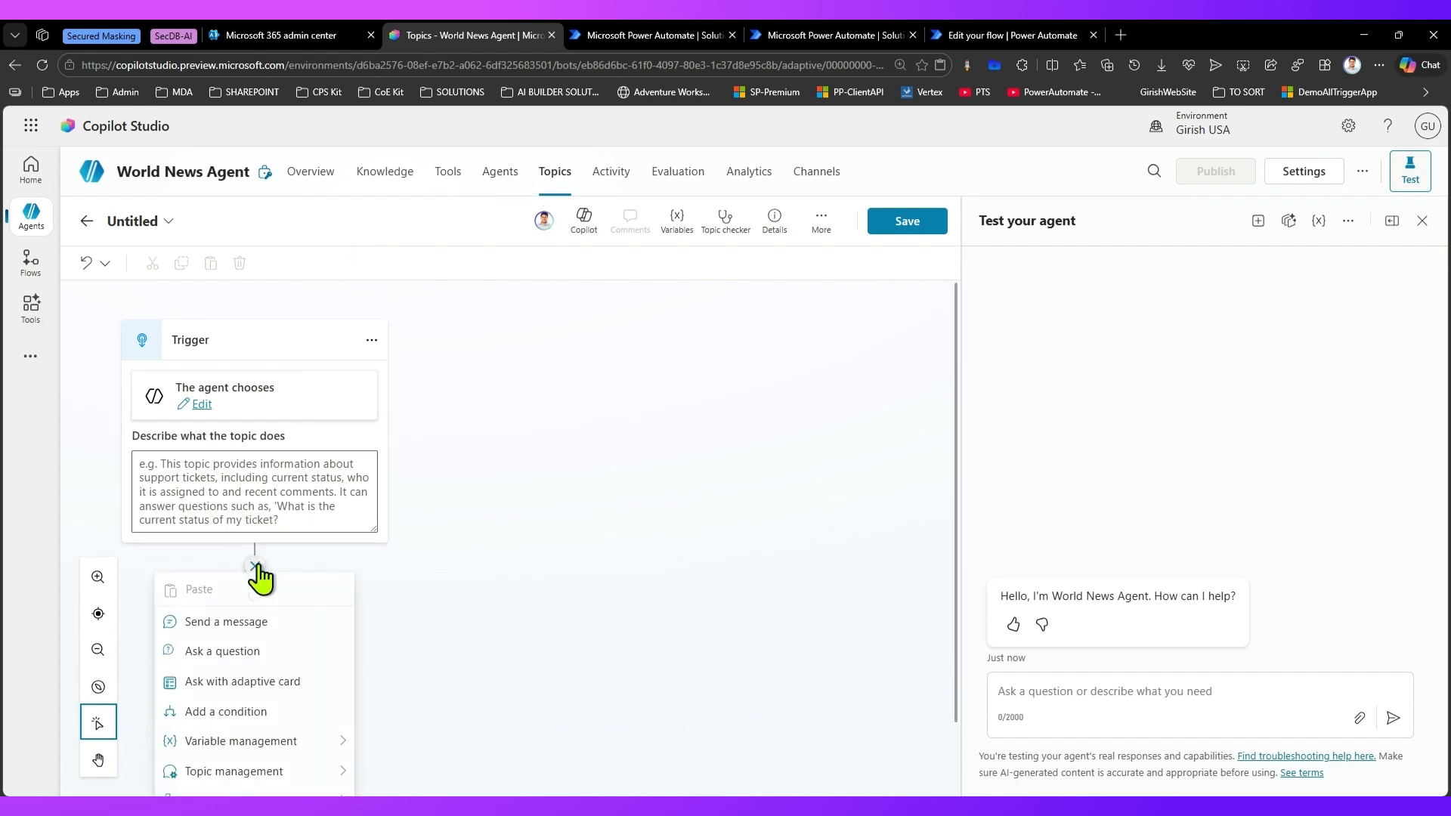
scroll(578, 610, "down", 2)
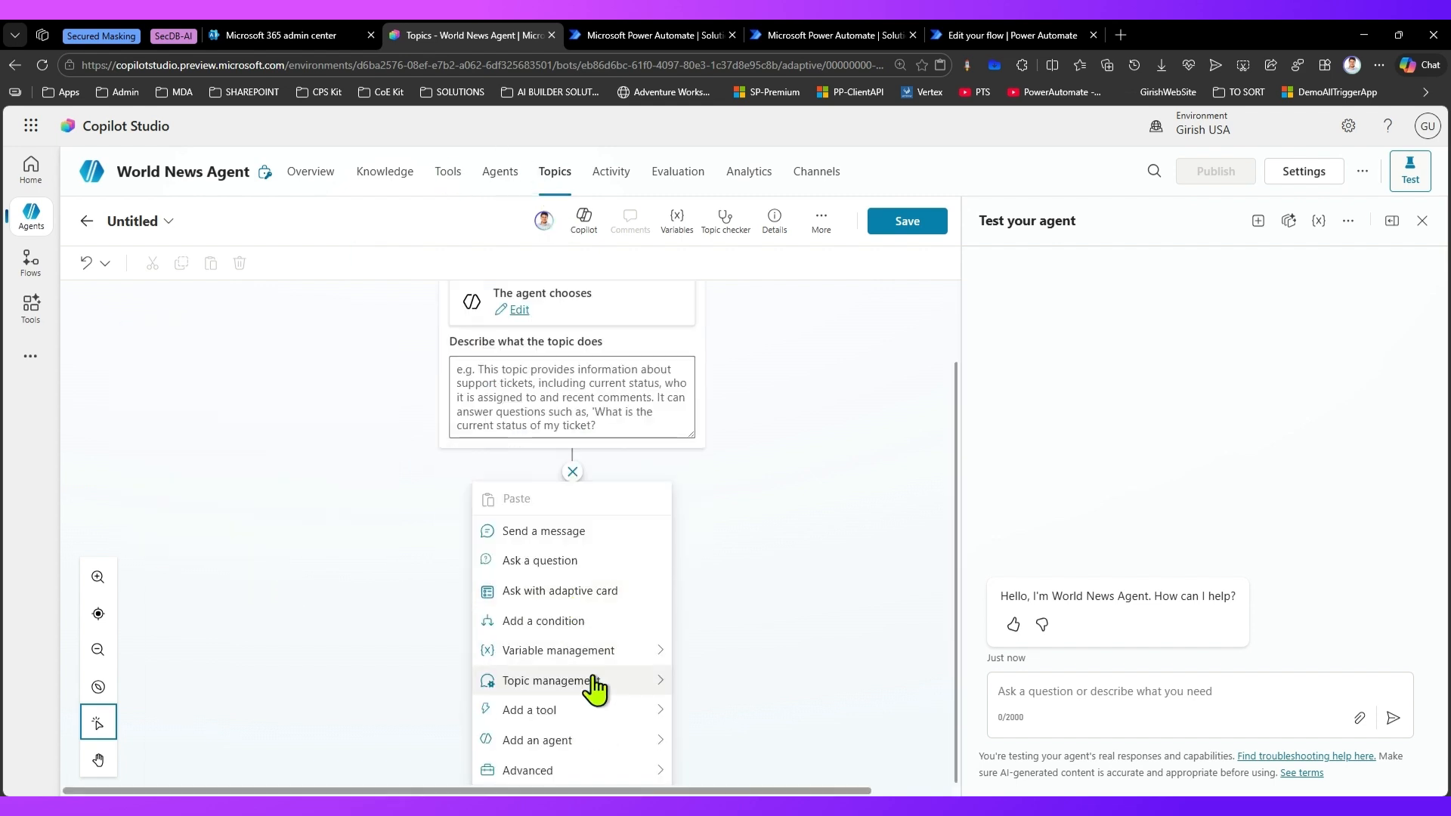
mouse_move(584, 710)
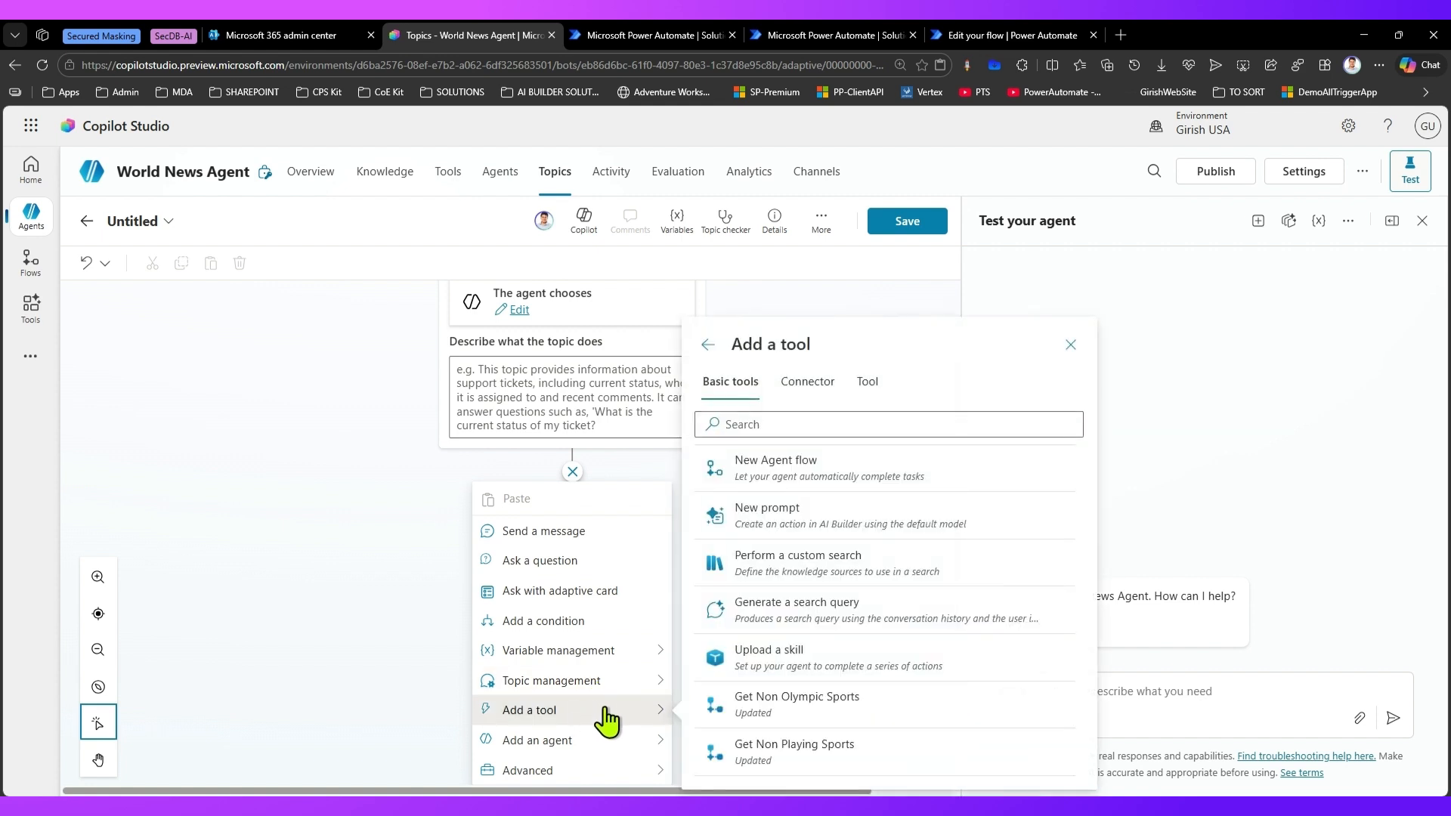
left_click(780, 703)
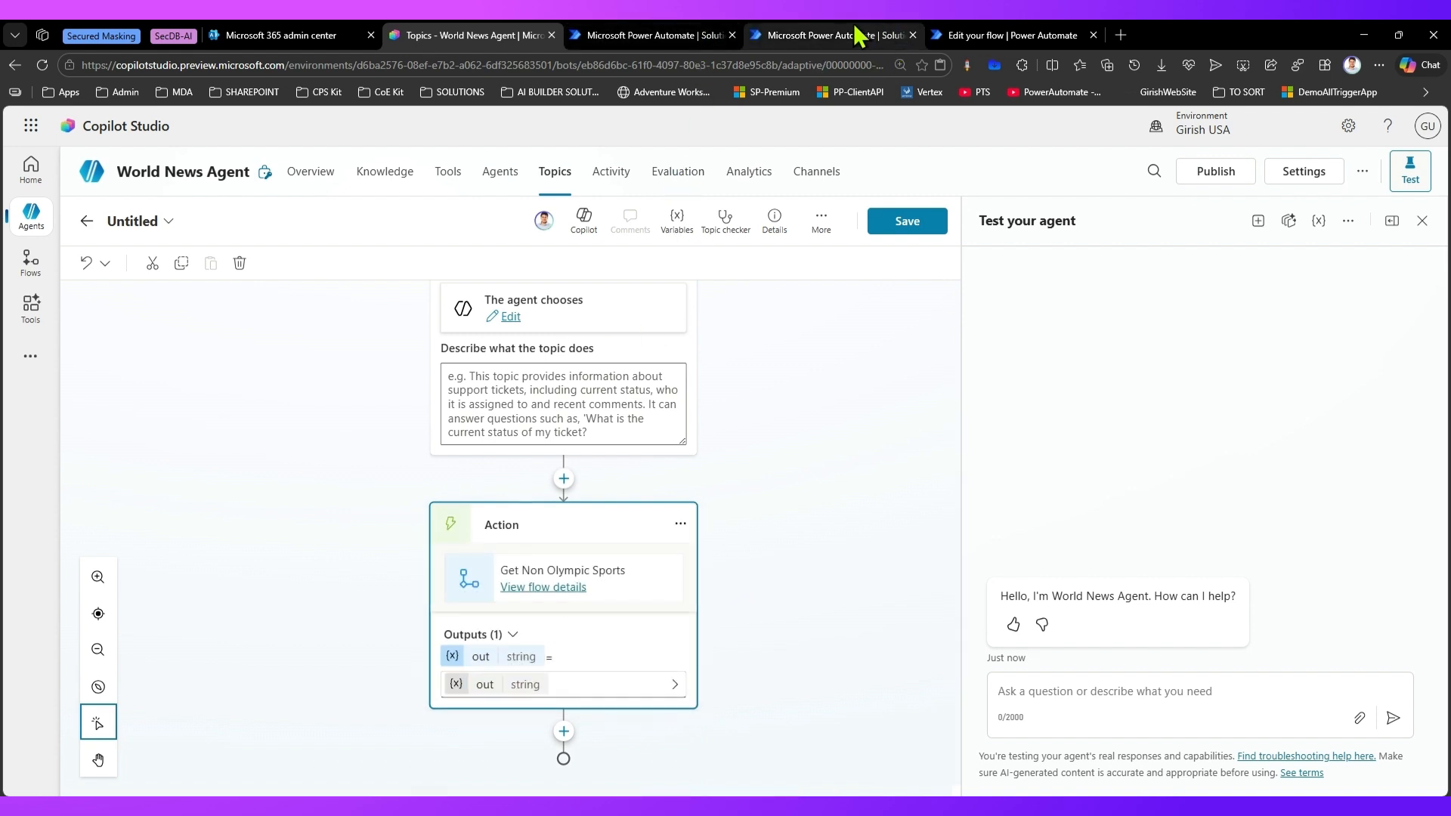
Compare the output of the flow's return action in Power Automate with the output variable of the topic's Get Non Olympic Sports action.
left_click(979, 34)
left_click(648, 498)
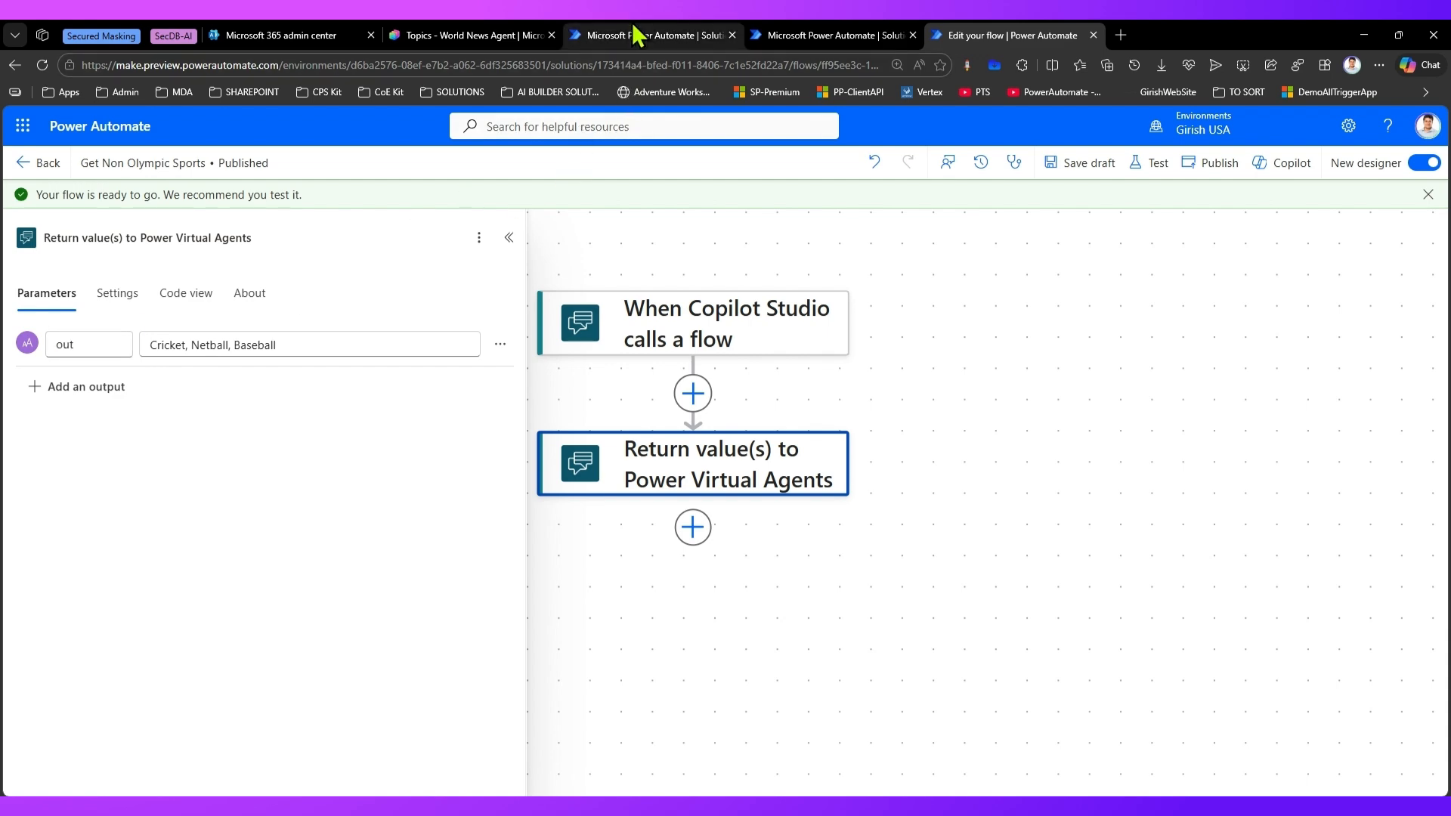
left_click(616, 34)
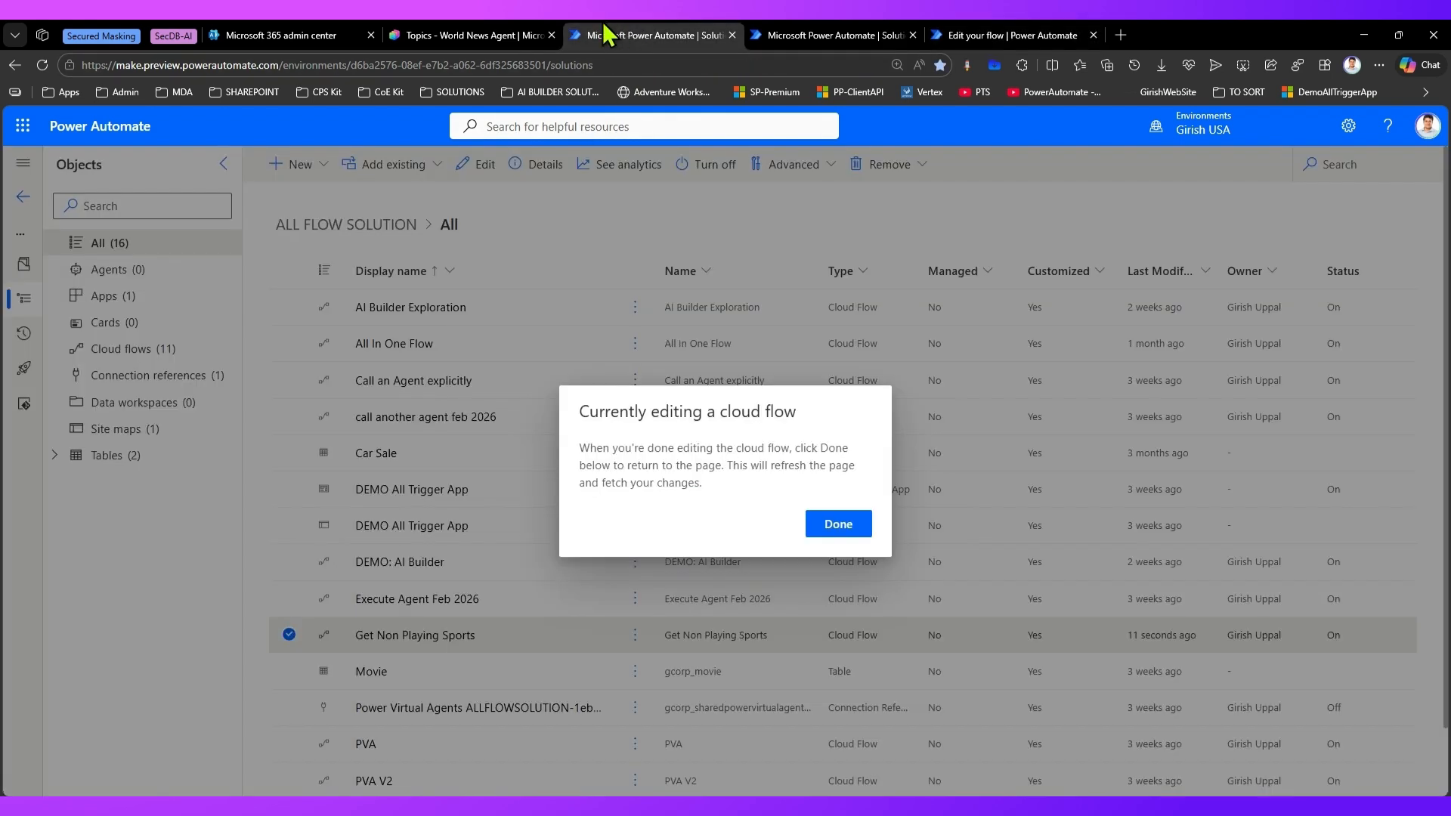
left_click(453, 27)
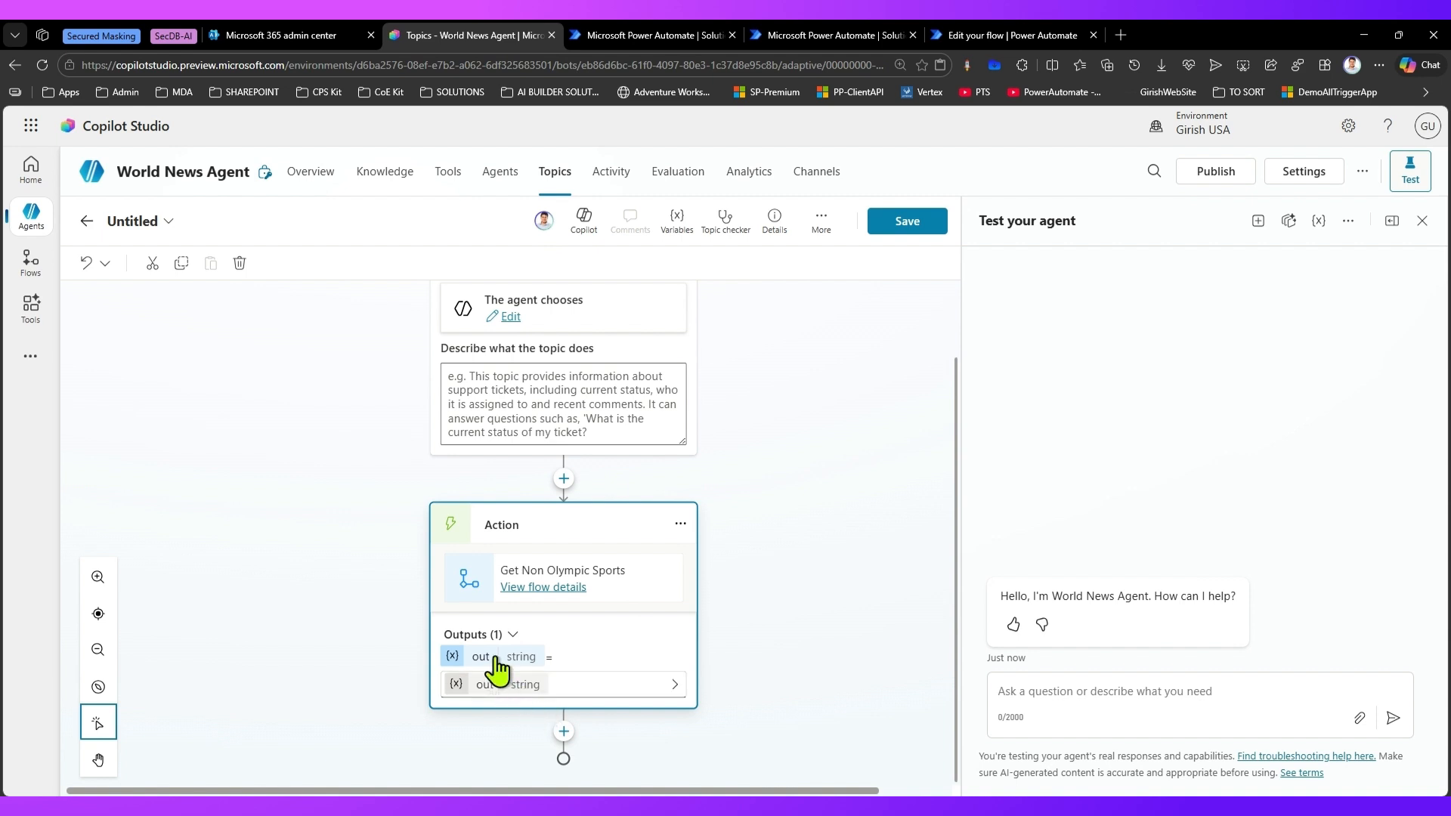
left_click(556, 687)
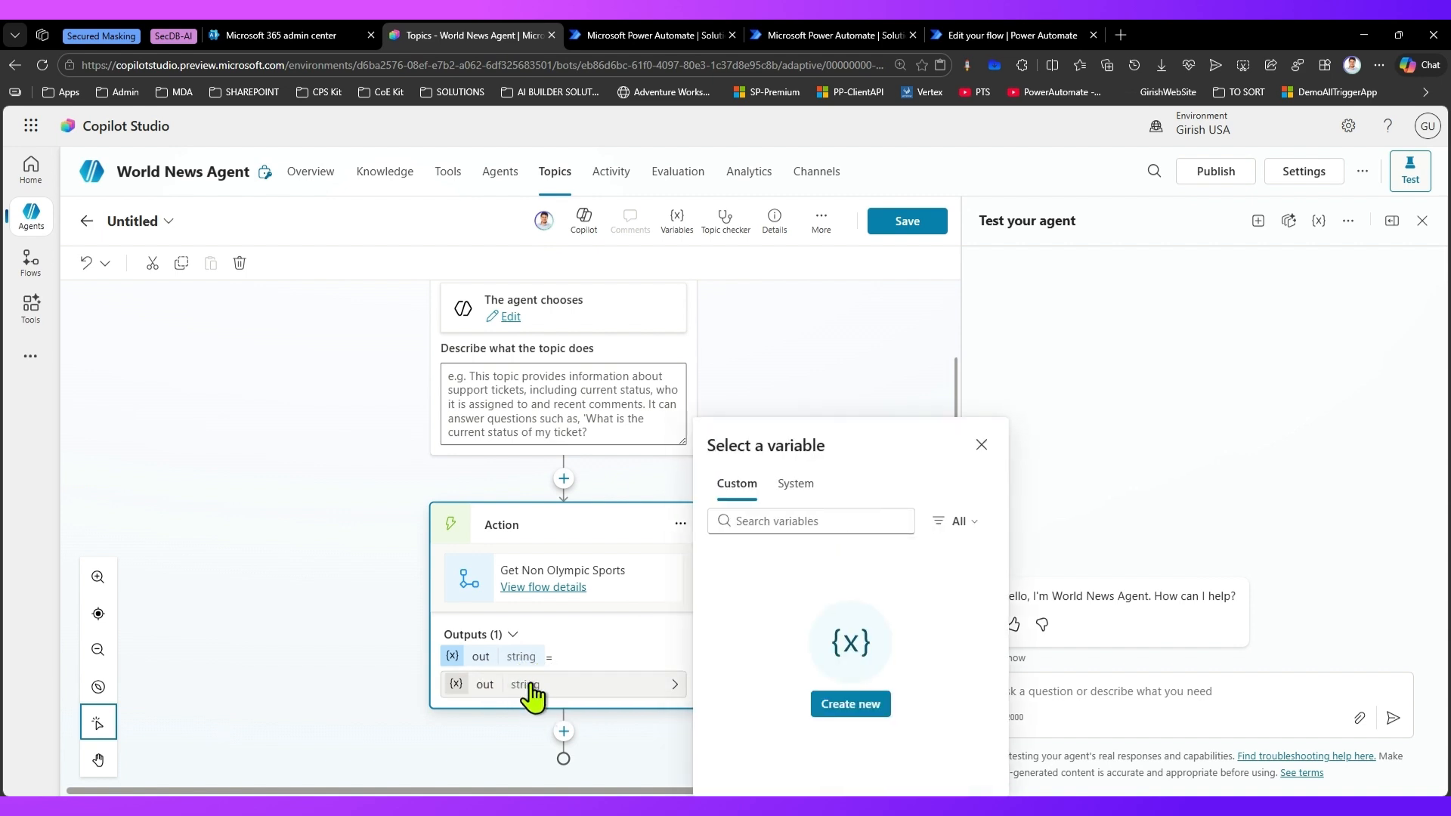
Add a message after the Get Non Olympic Sports action that sends the out variable, and review the topic.
left_click(564, 735)
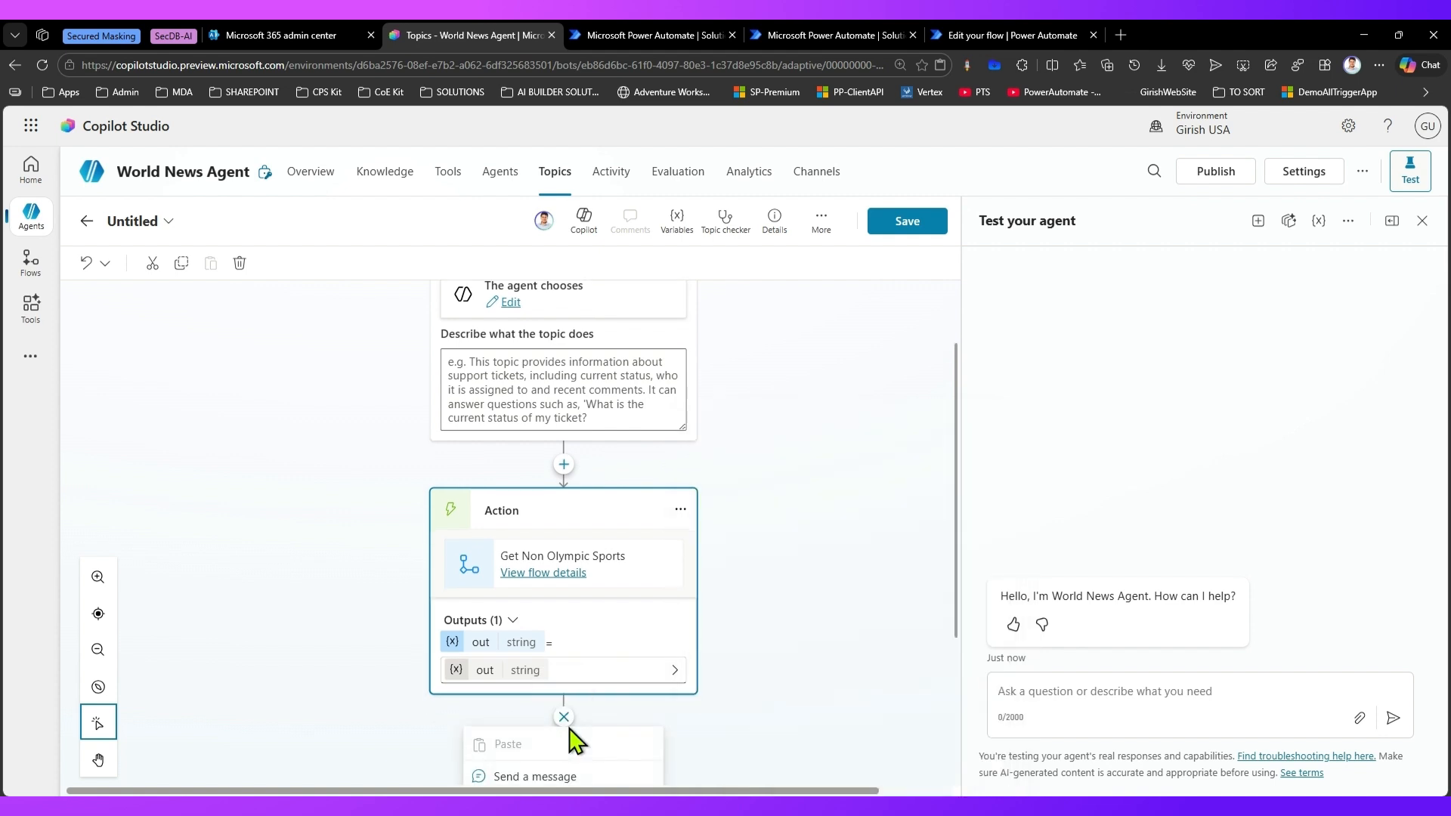
left_click(517, 534)
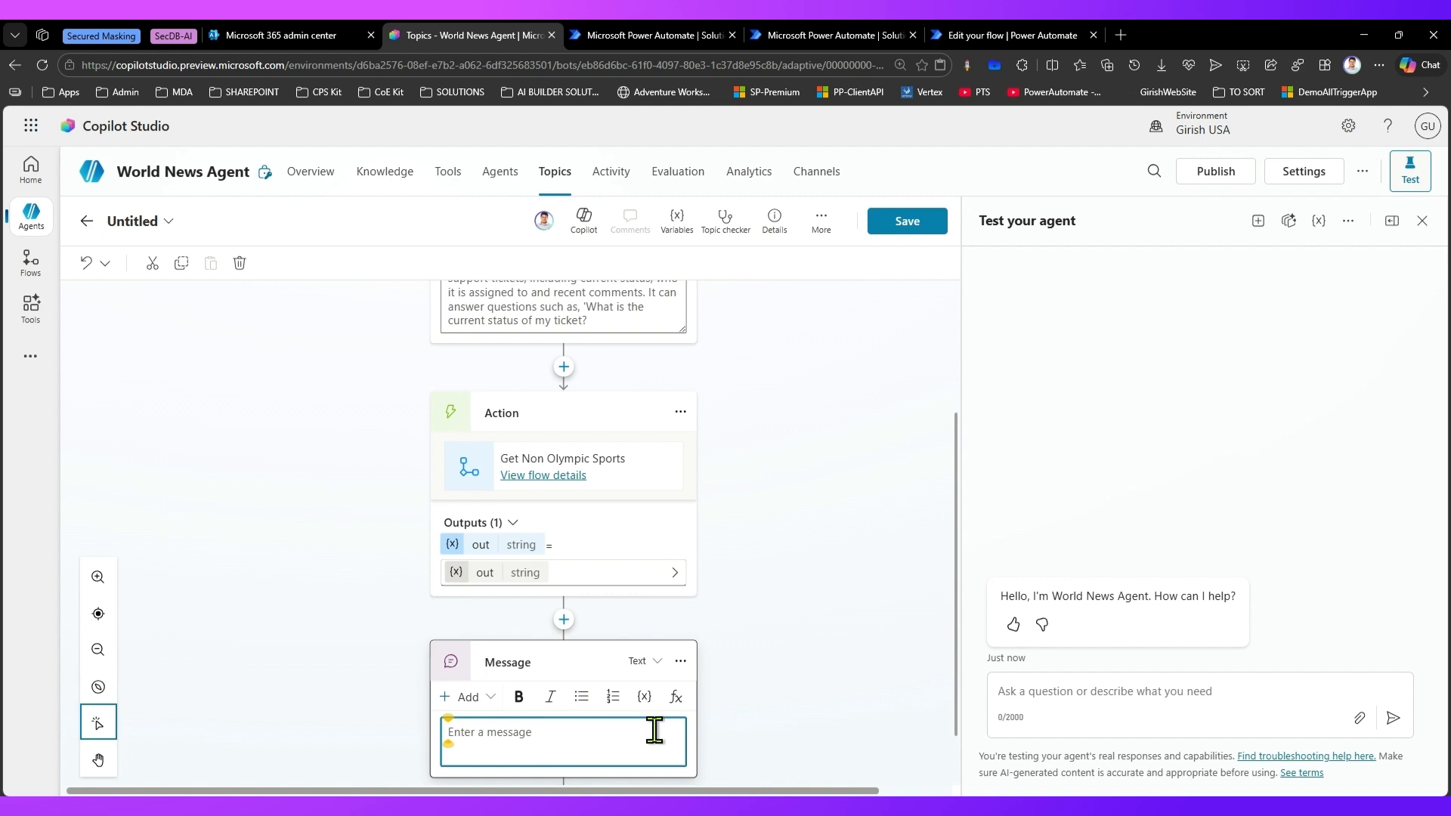
left_click(646, 680)
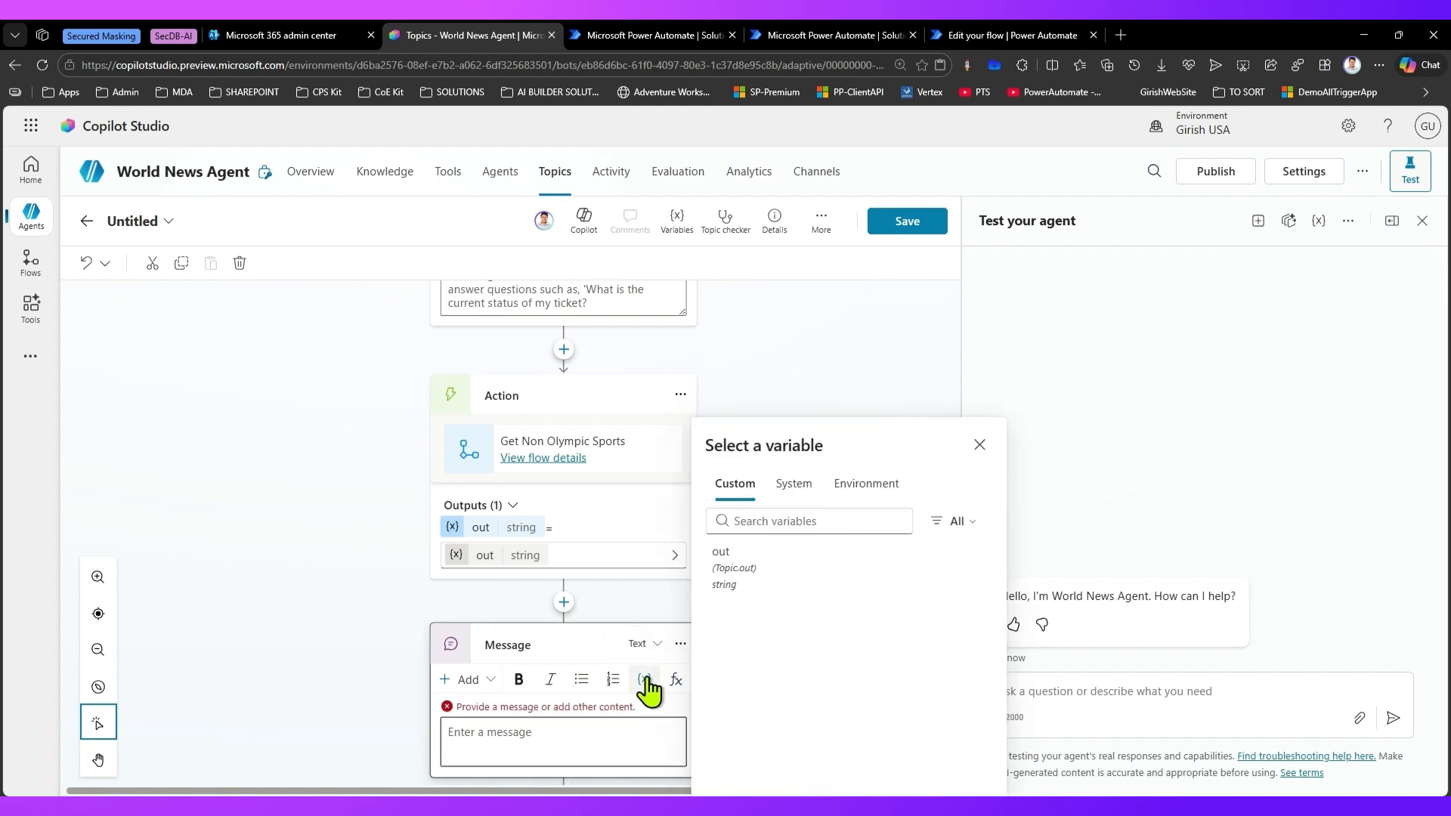
left_click(739, 574)
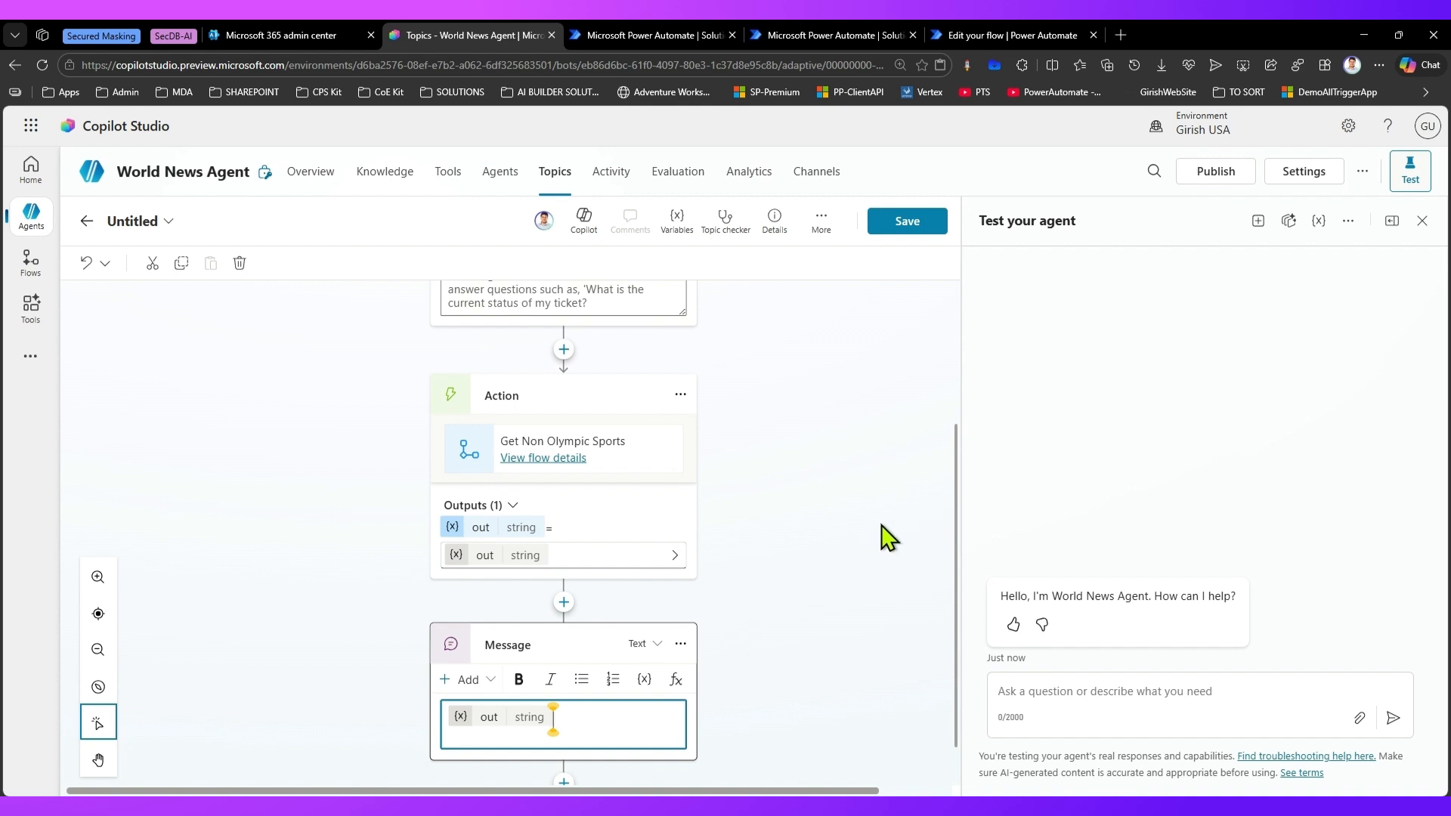
scroll(886, 503, "up", 2)
scroll(892, 512, "up", 1)
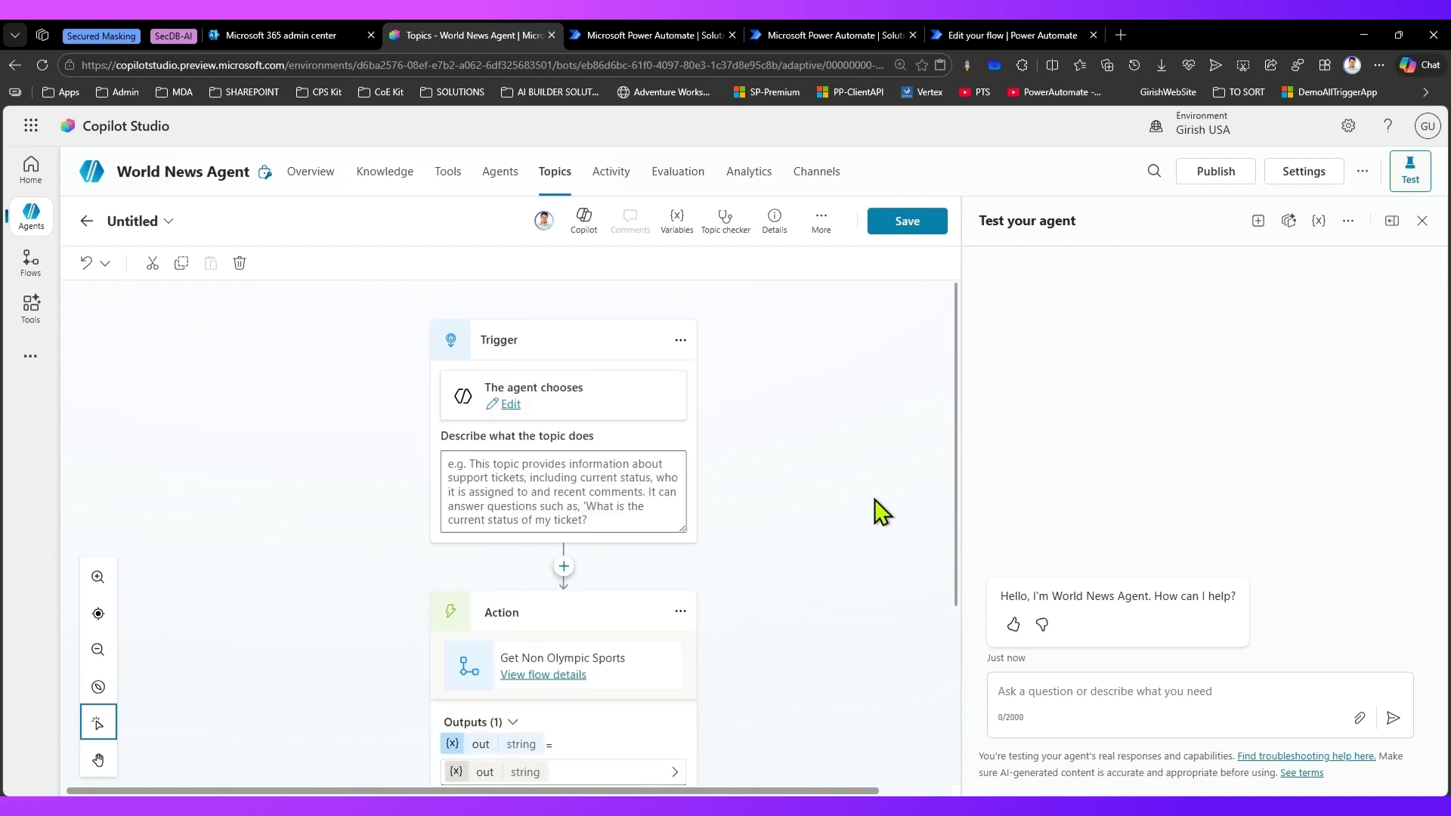
scroll(881, 513, "down", 2)
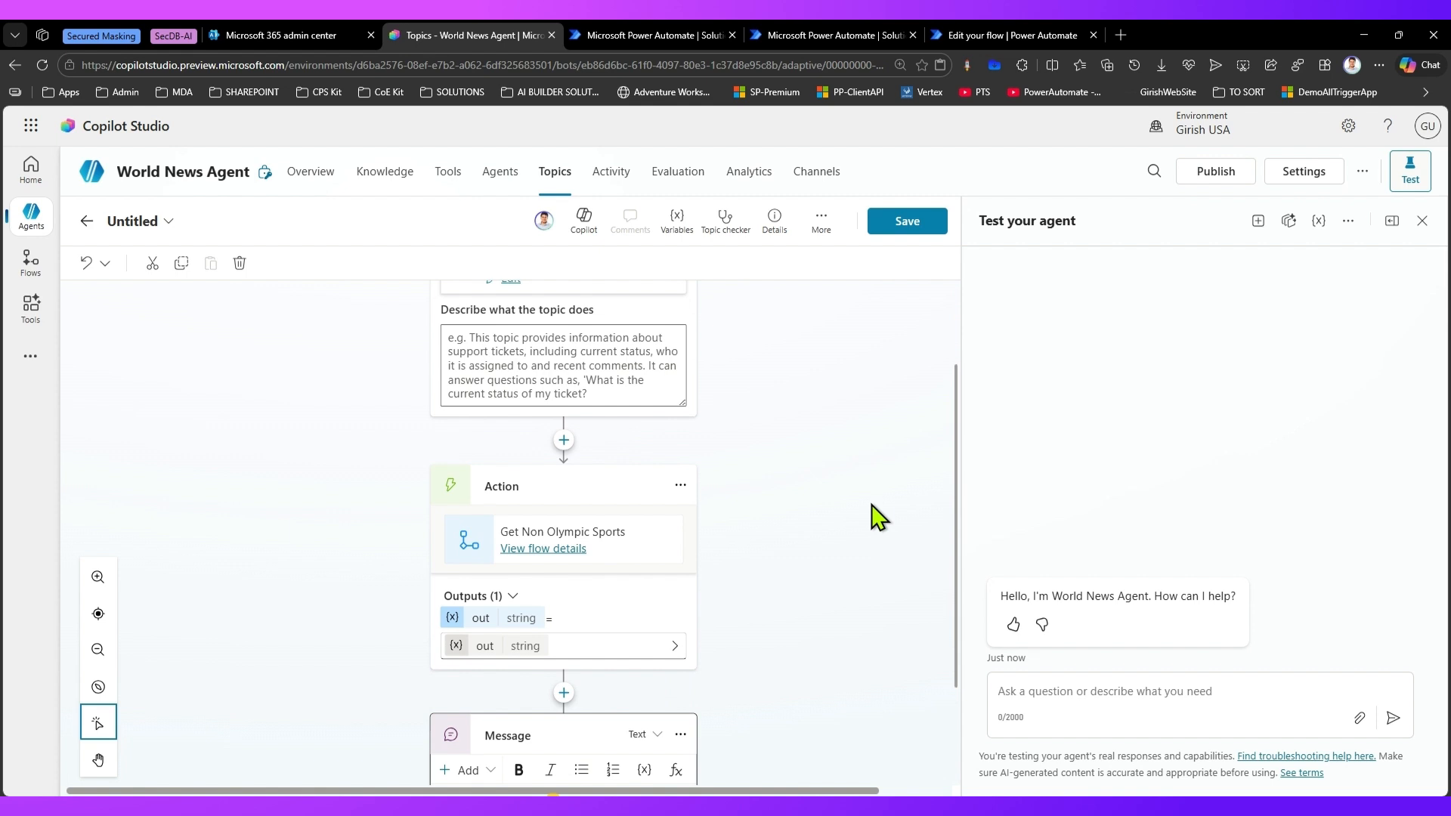
Switch to the Get Non Olympic Sports flow in Power Automate and check which actions the Skills connector offers by searching "skill".
left_click(1007, 34)
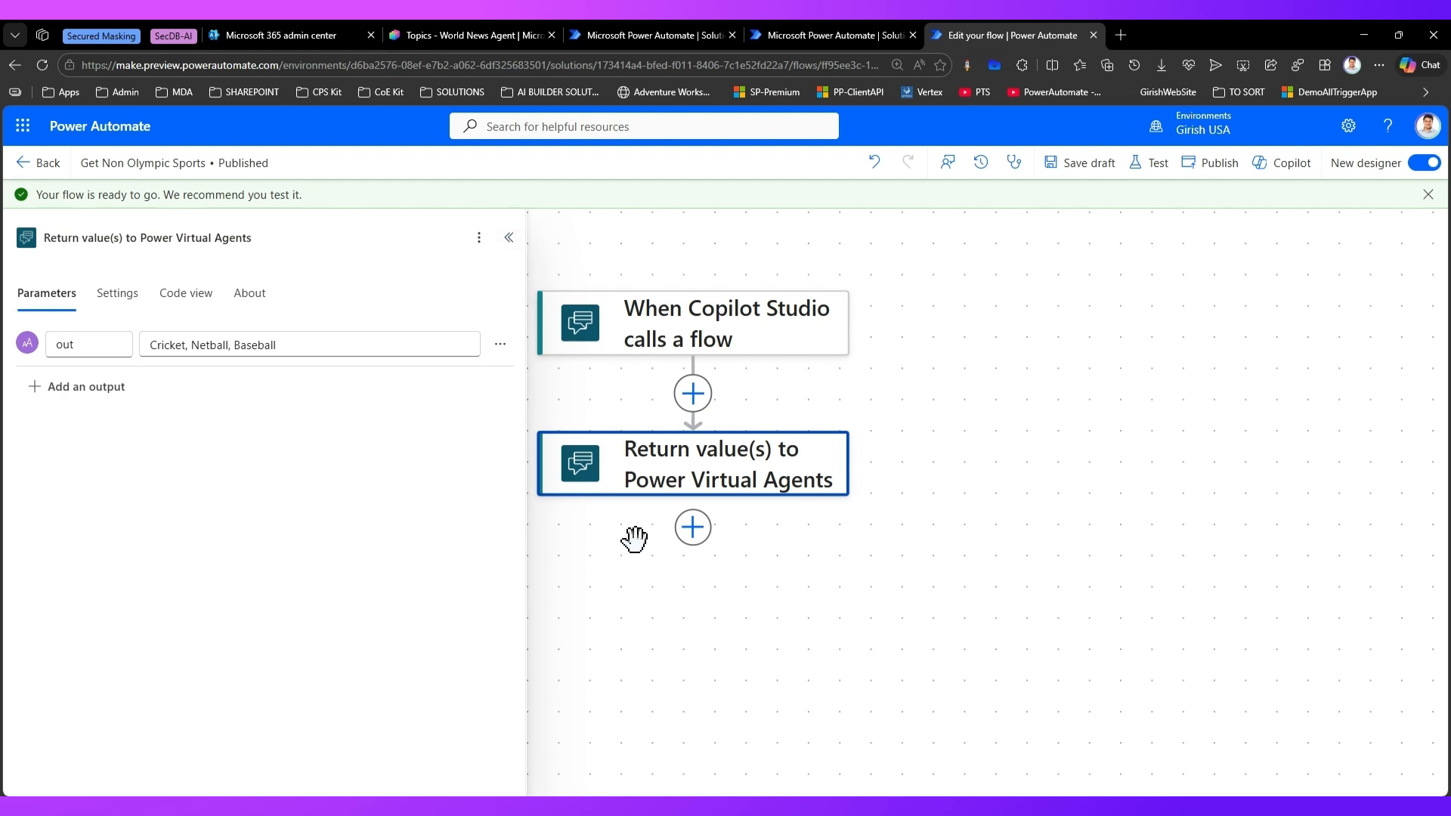
left_click(508, 237)
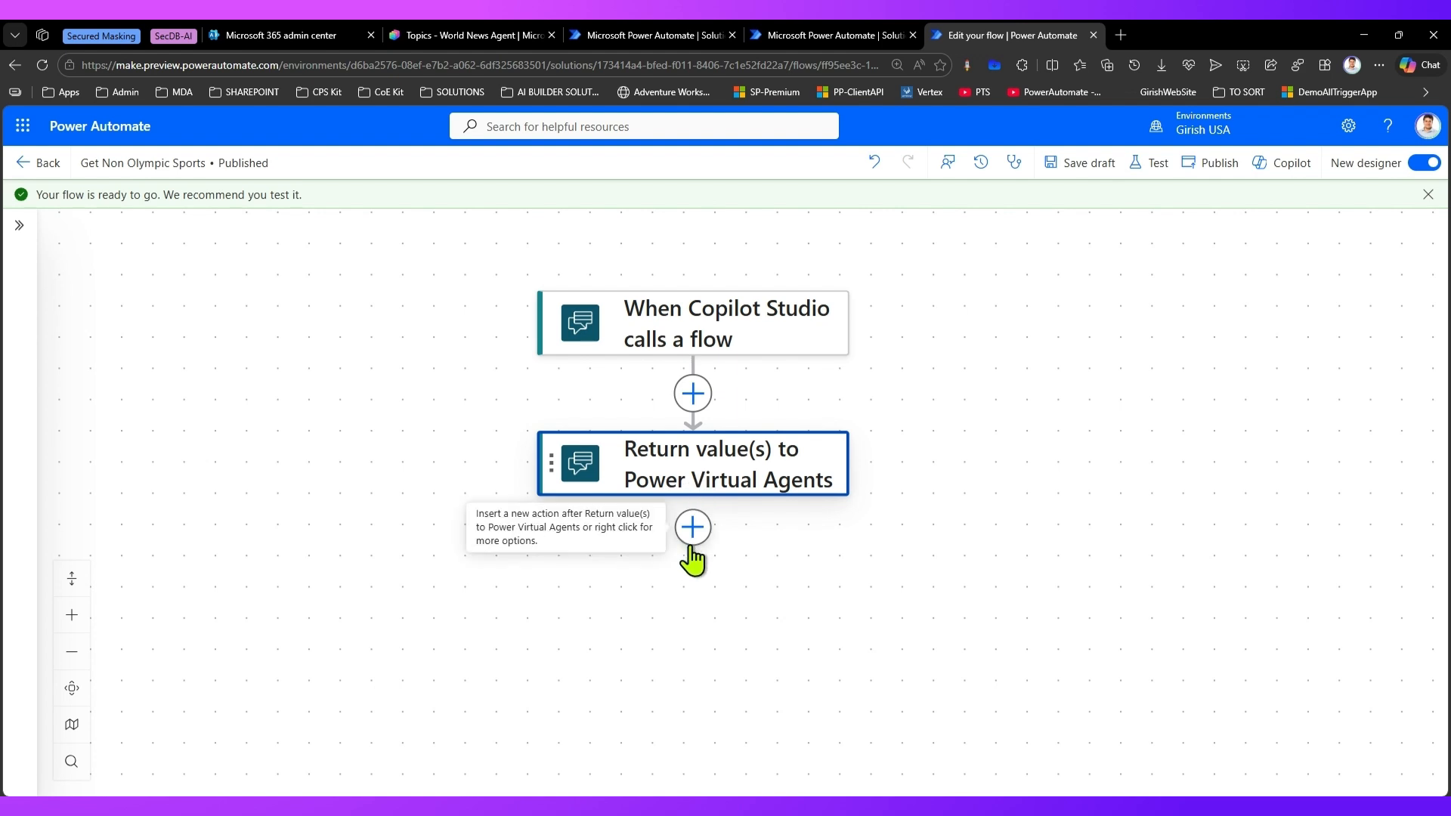
left_click(692, 395)
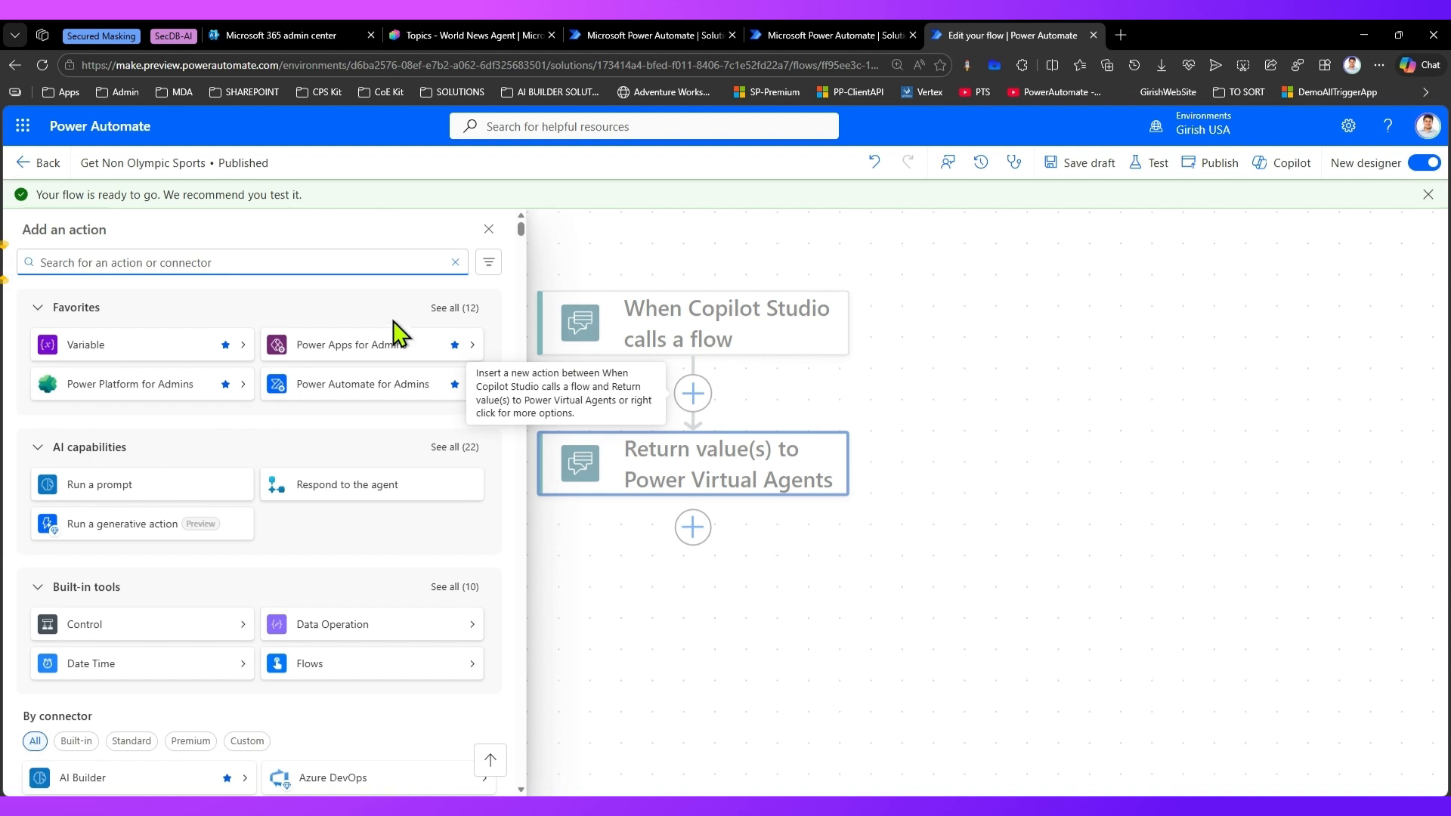
type("skill")
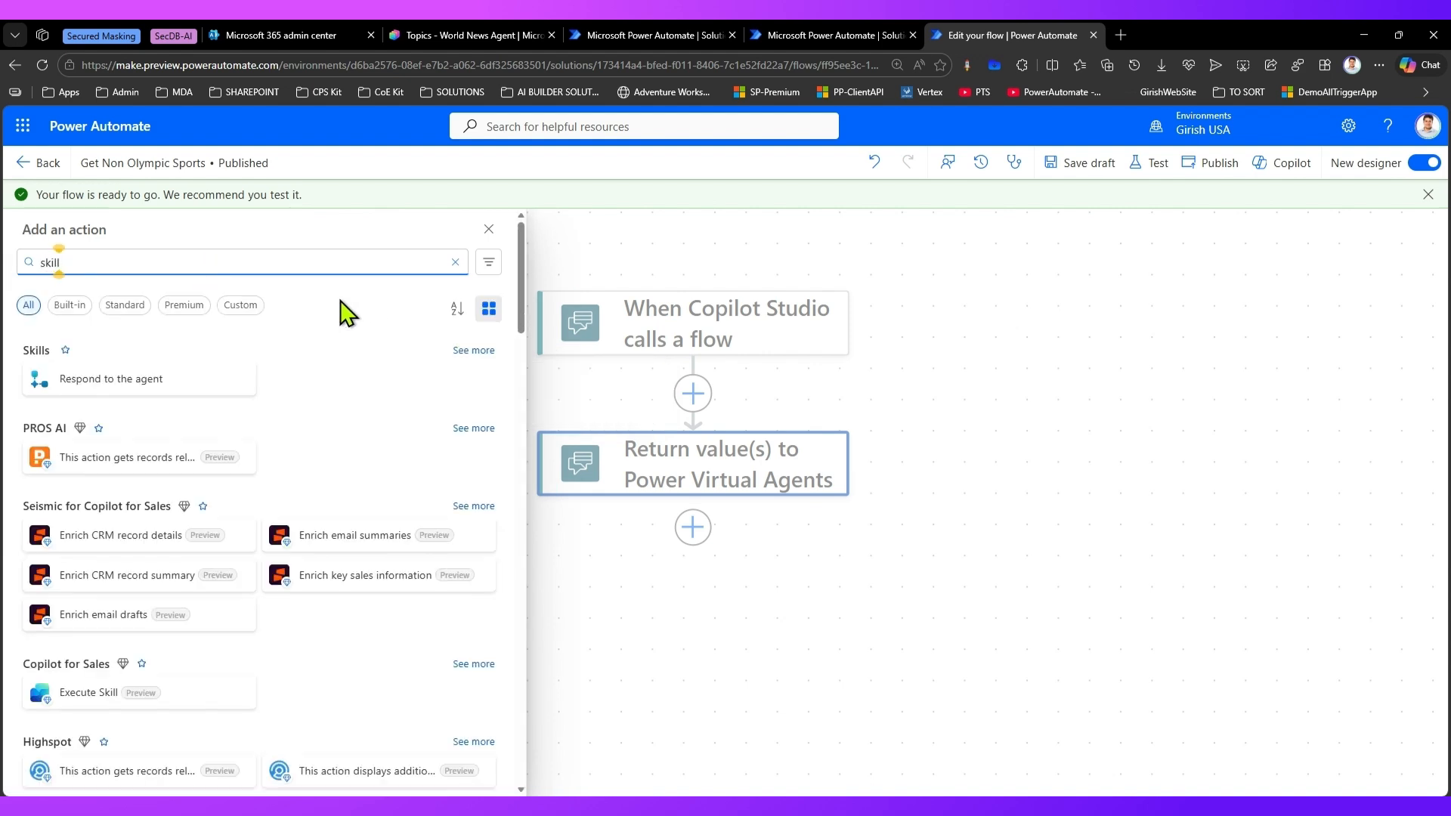
left_click(476, 352)
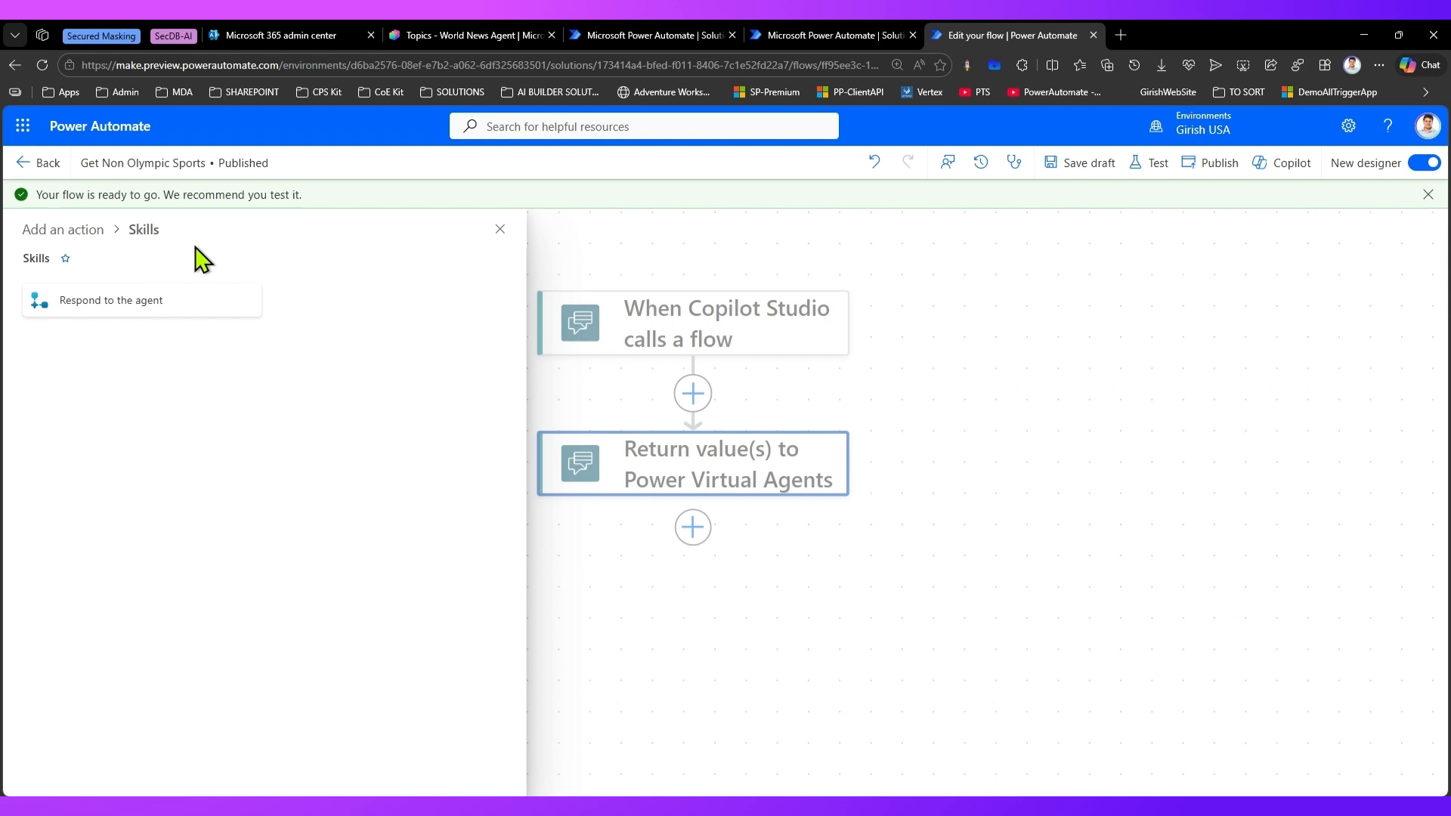
left_click(500, 229)
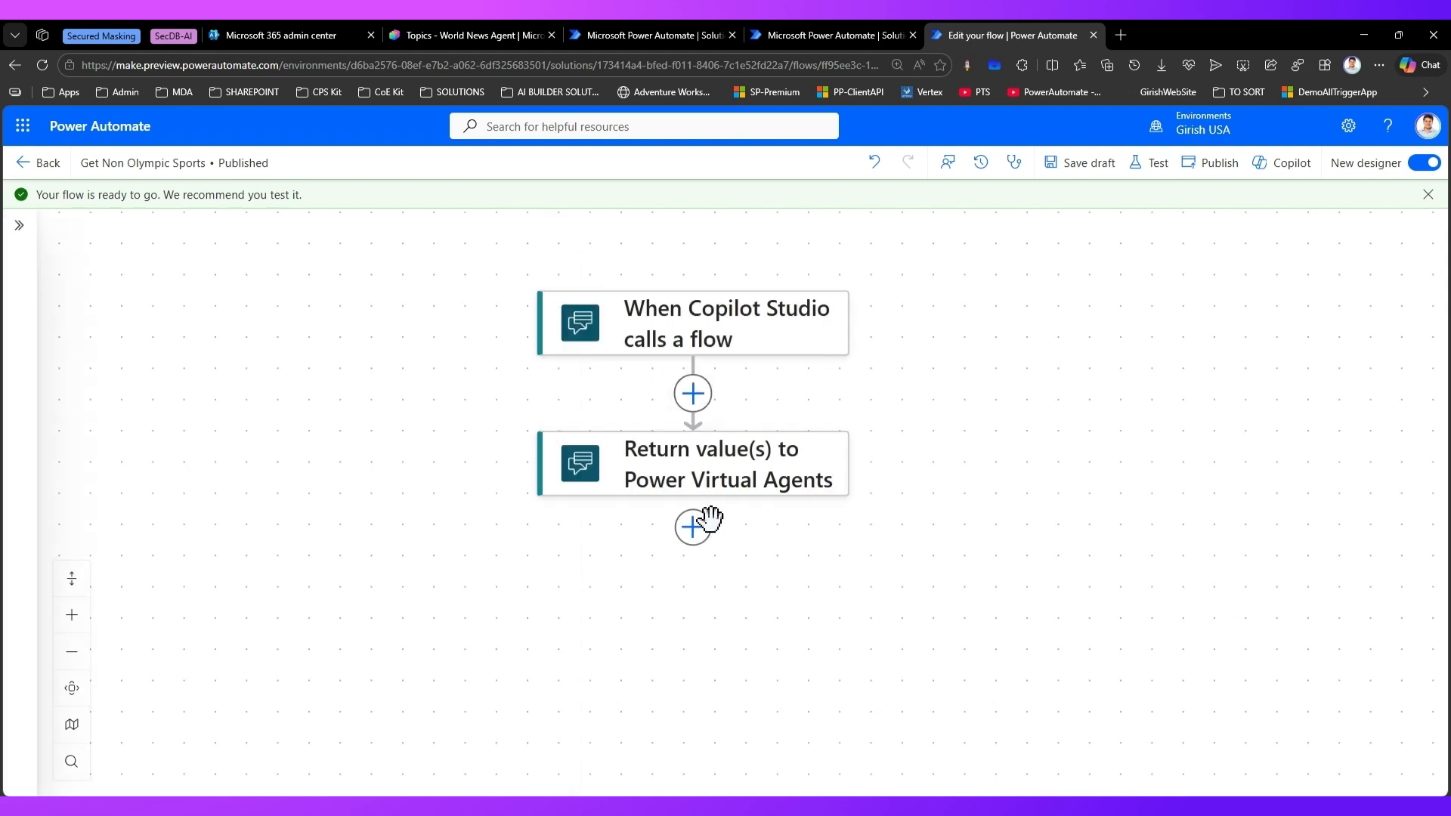
Search for "copilot" among the actions that can follow the return action and check what Microsoft Security Copilot offers.
left_click(693, 528)
type("copilot")
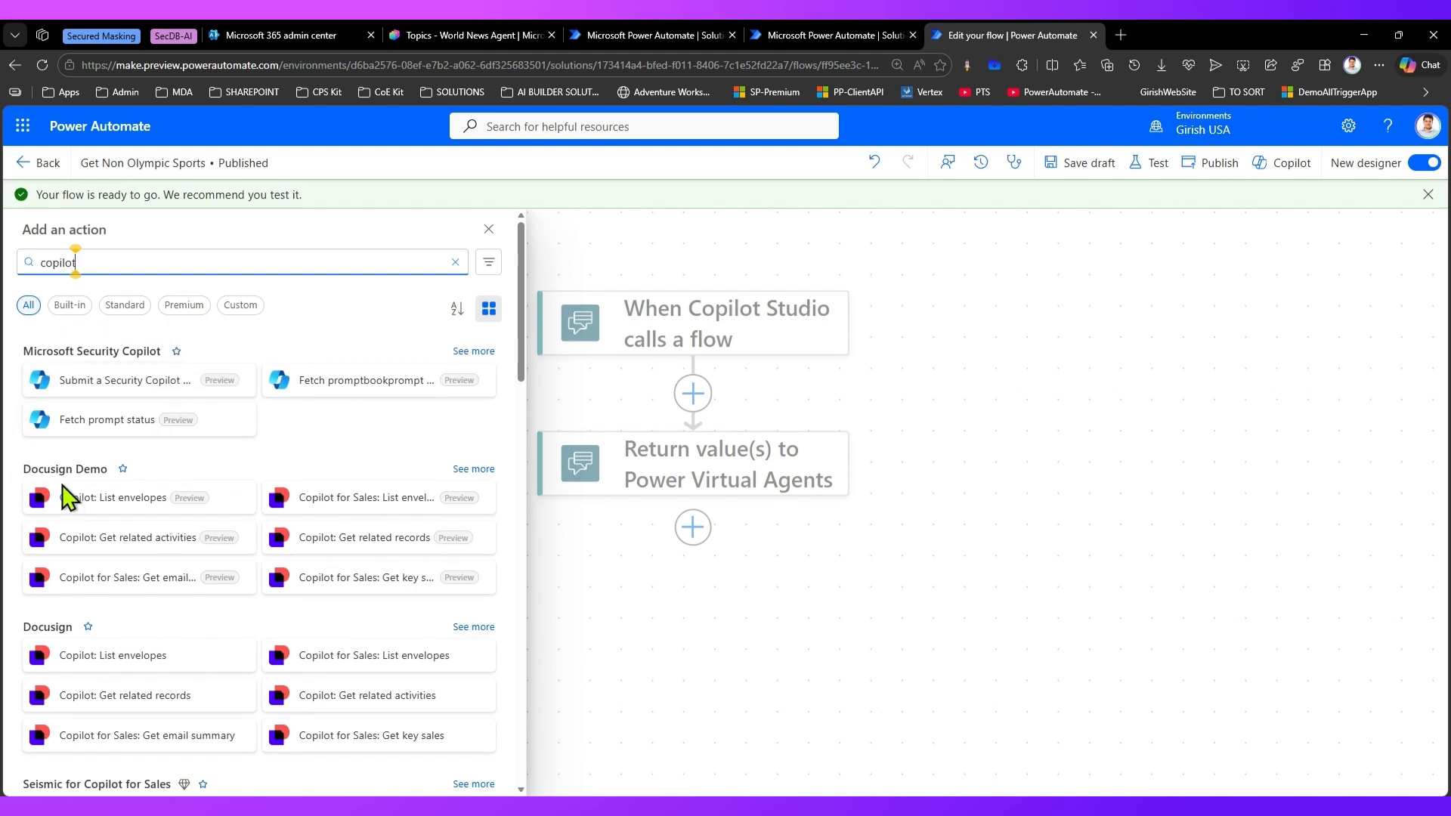
left_click(464, 352)
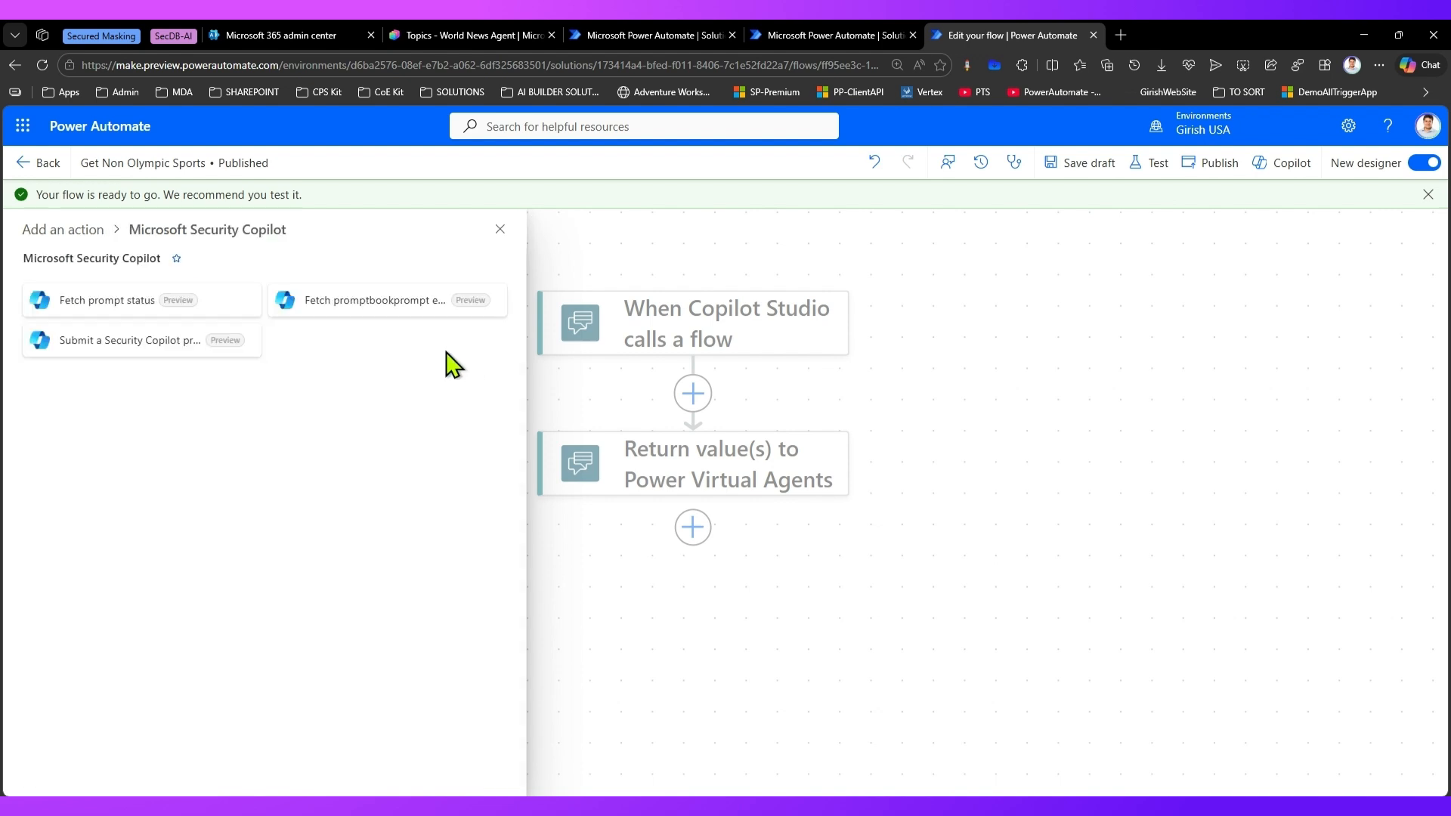
left_click(57, 232)
Find the Microsoft Copilot Studio connector in the copilot results, examine its full list of actions, and leave the action search.
scroll(145, 538, "down", 3)
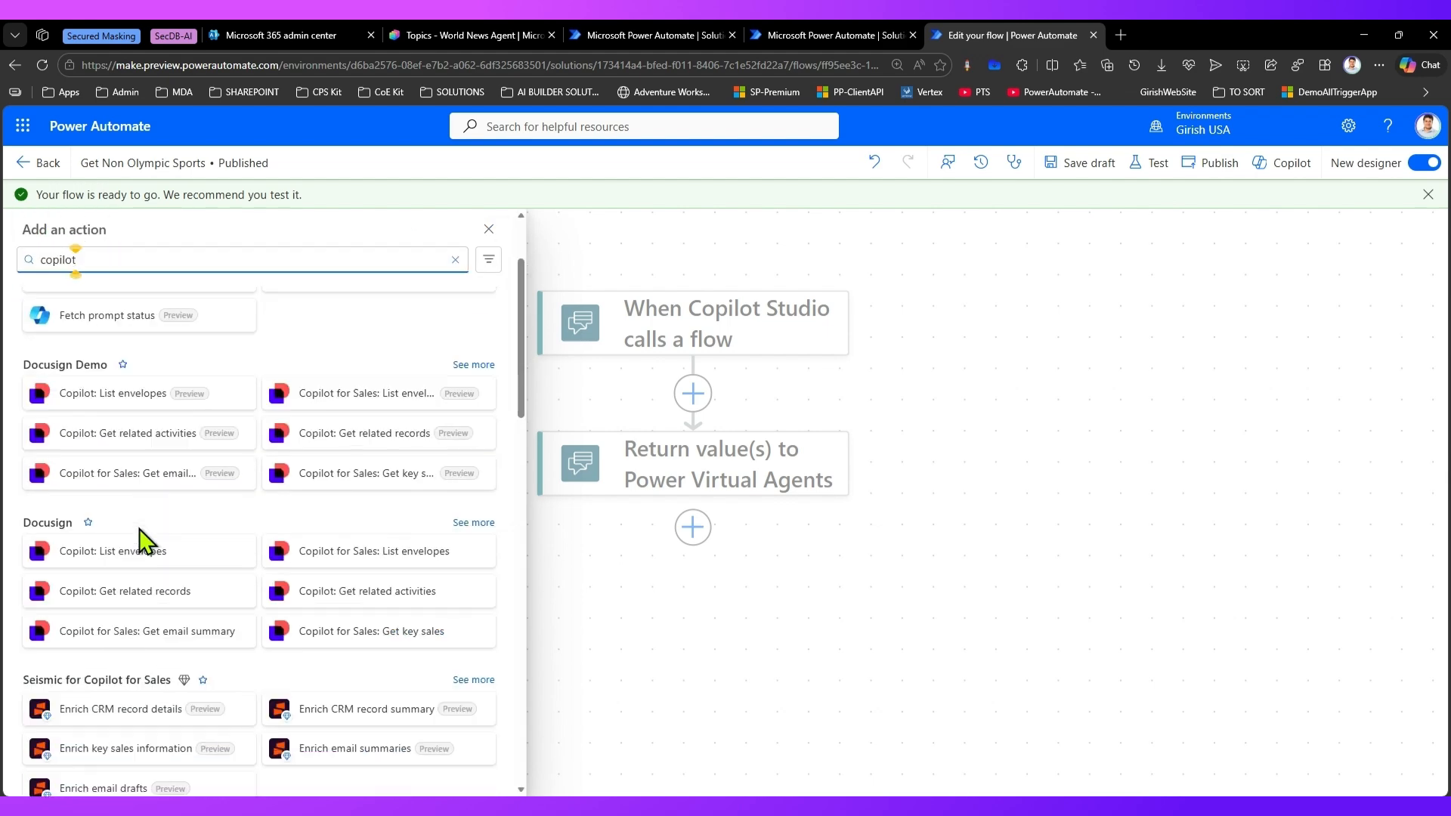
scroll(117, 620, "down", 2)
scroll(110, 646, "down", 3)
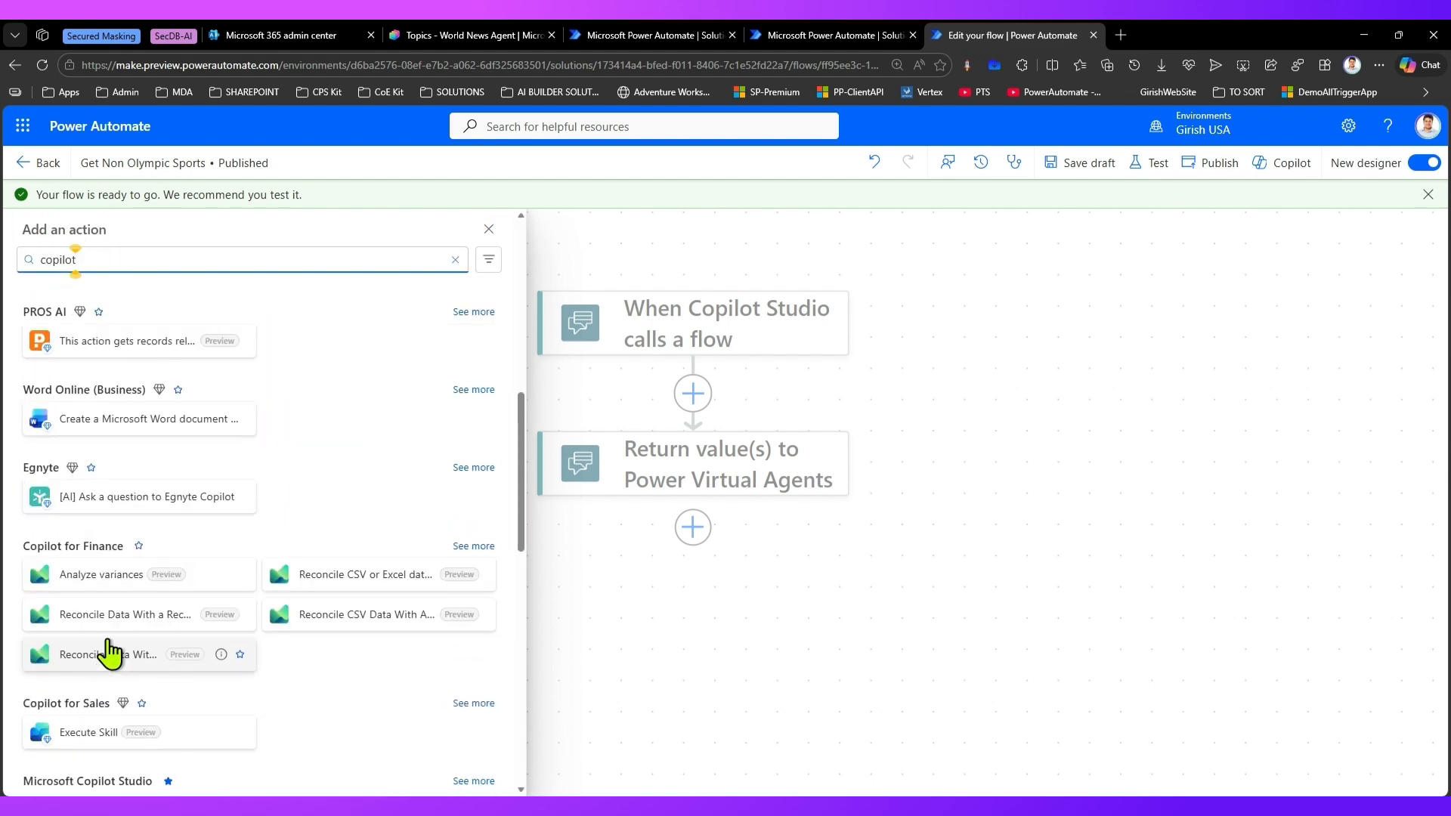
scroll(104, 379, "down", 2)
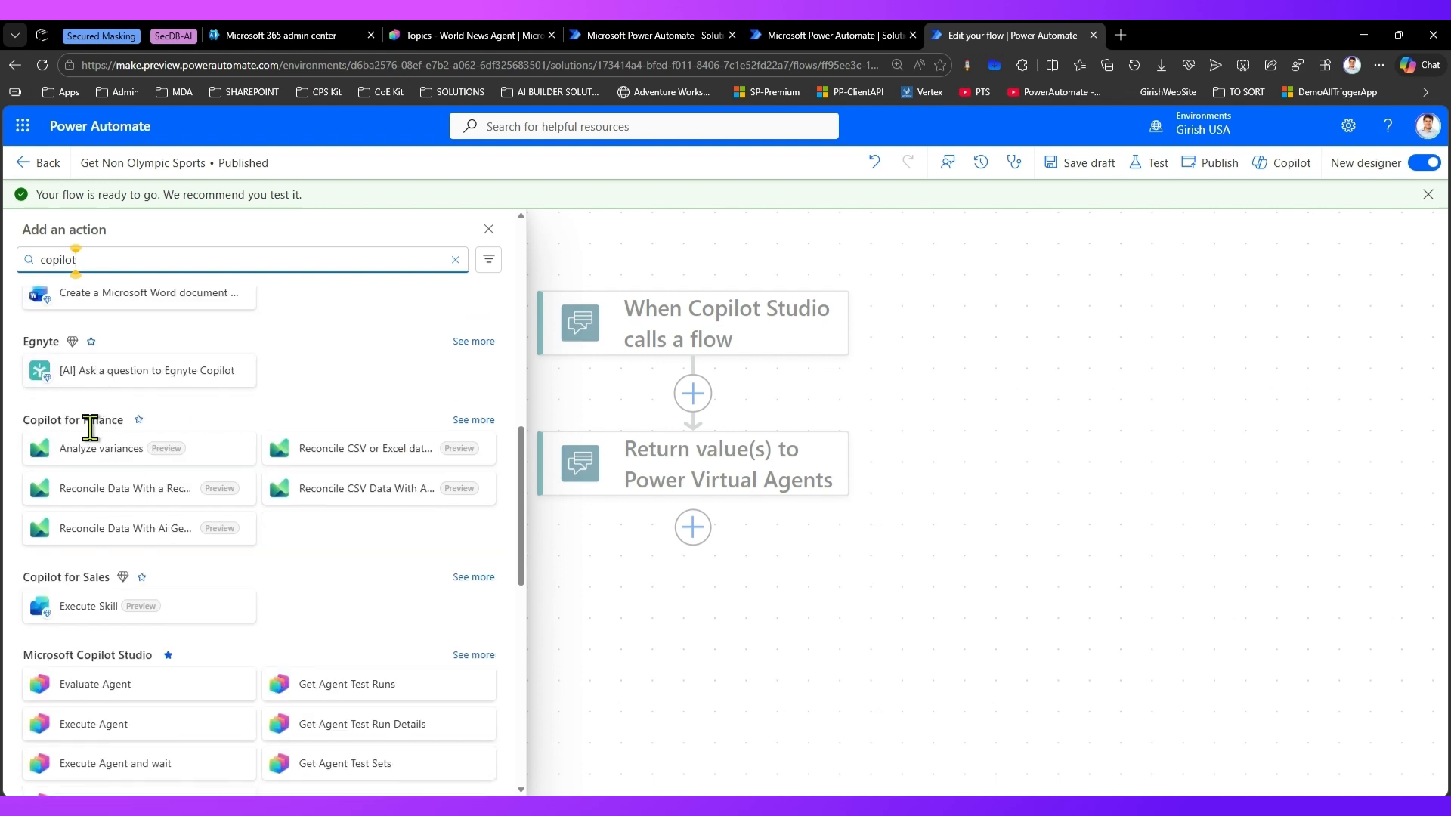
scroll(91, 582, "down", 2)
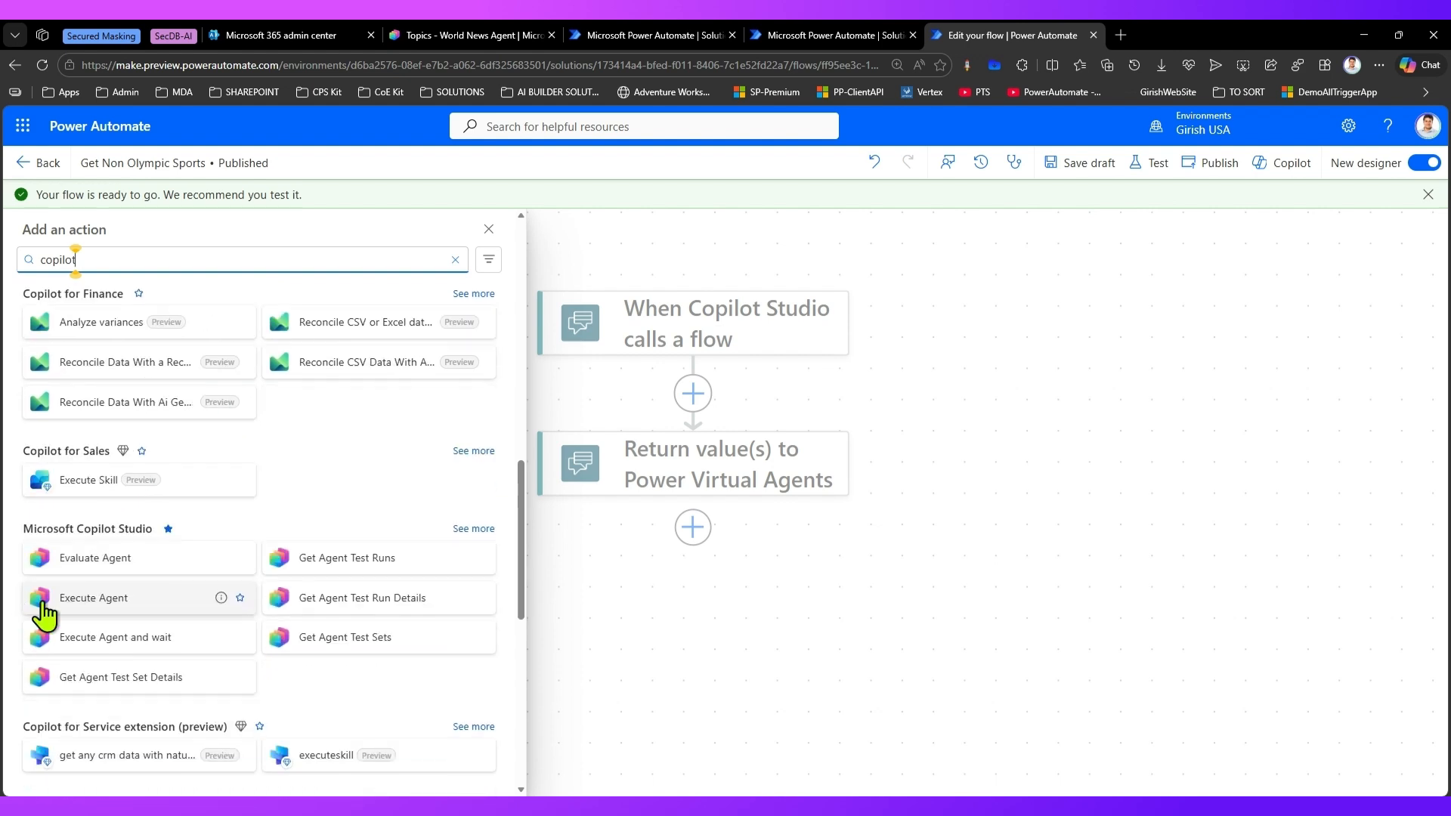
scroll(140, 457, "down", 2)
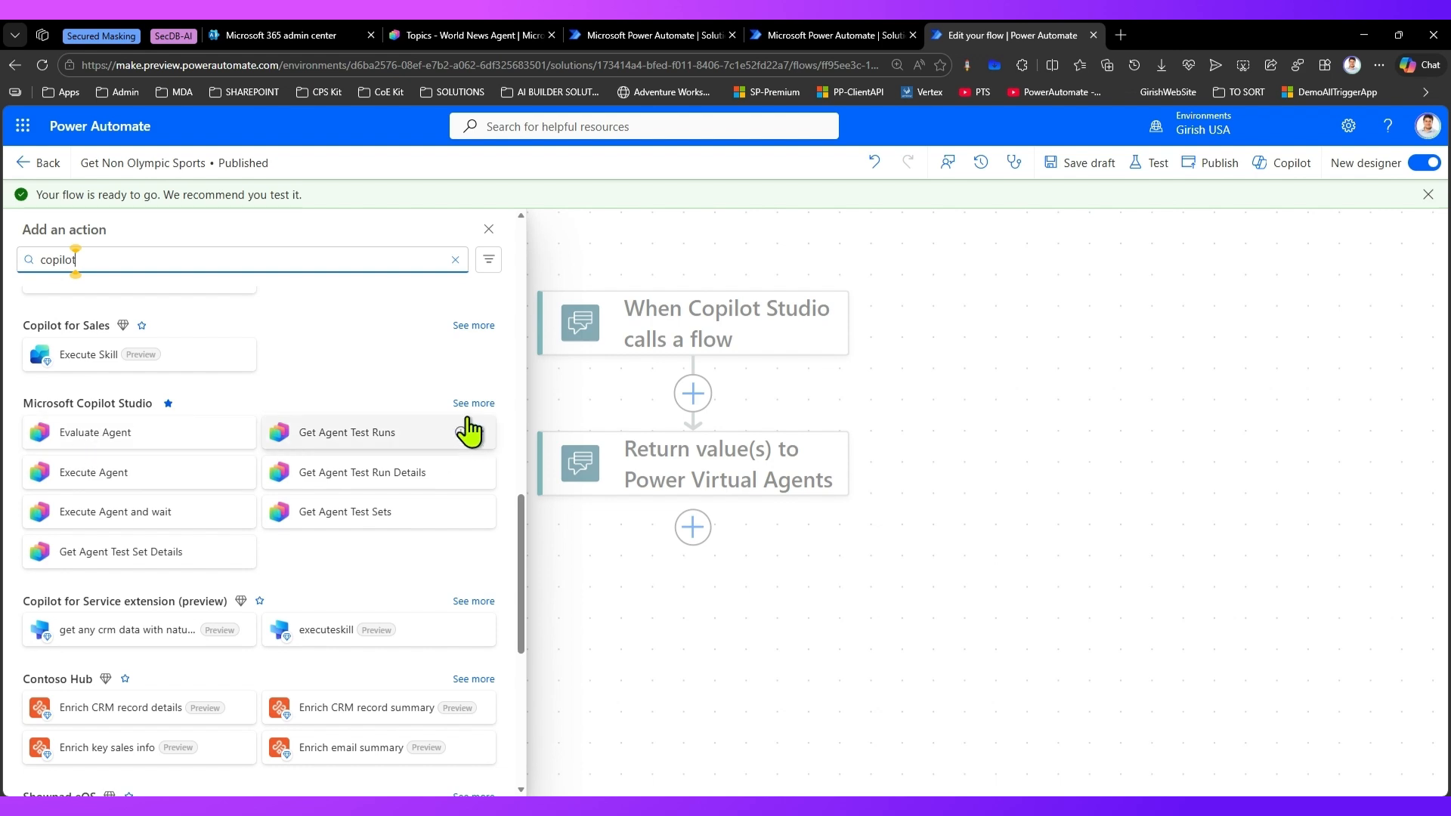
left_click(471, 404)
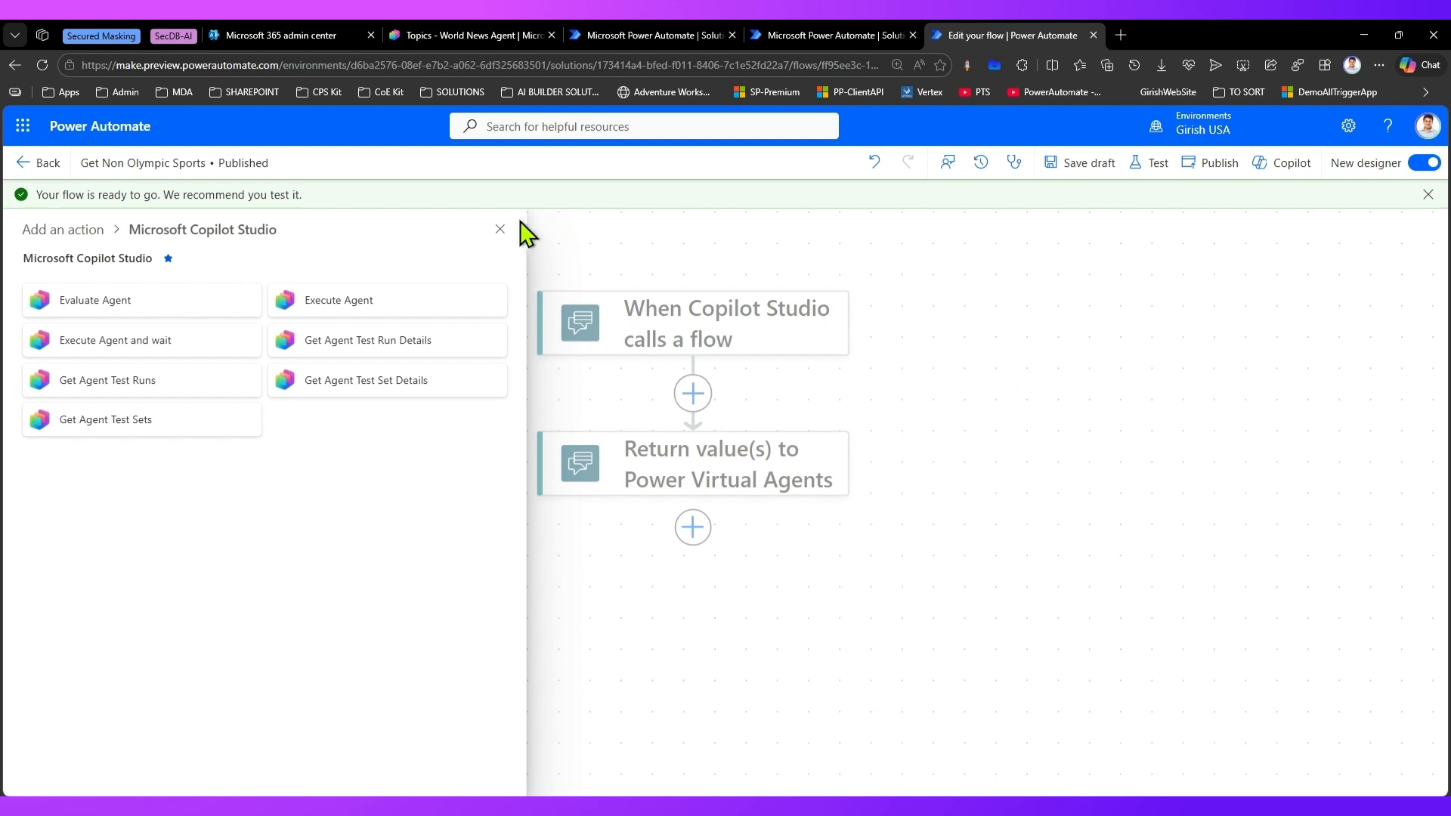
left_click(499, 229)
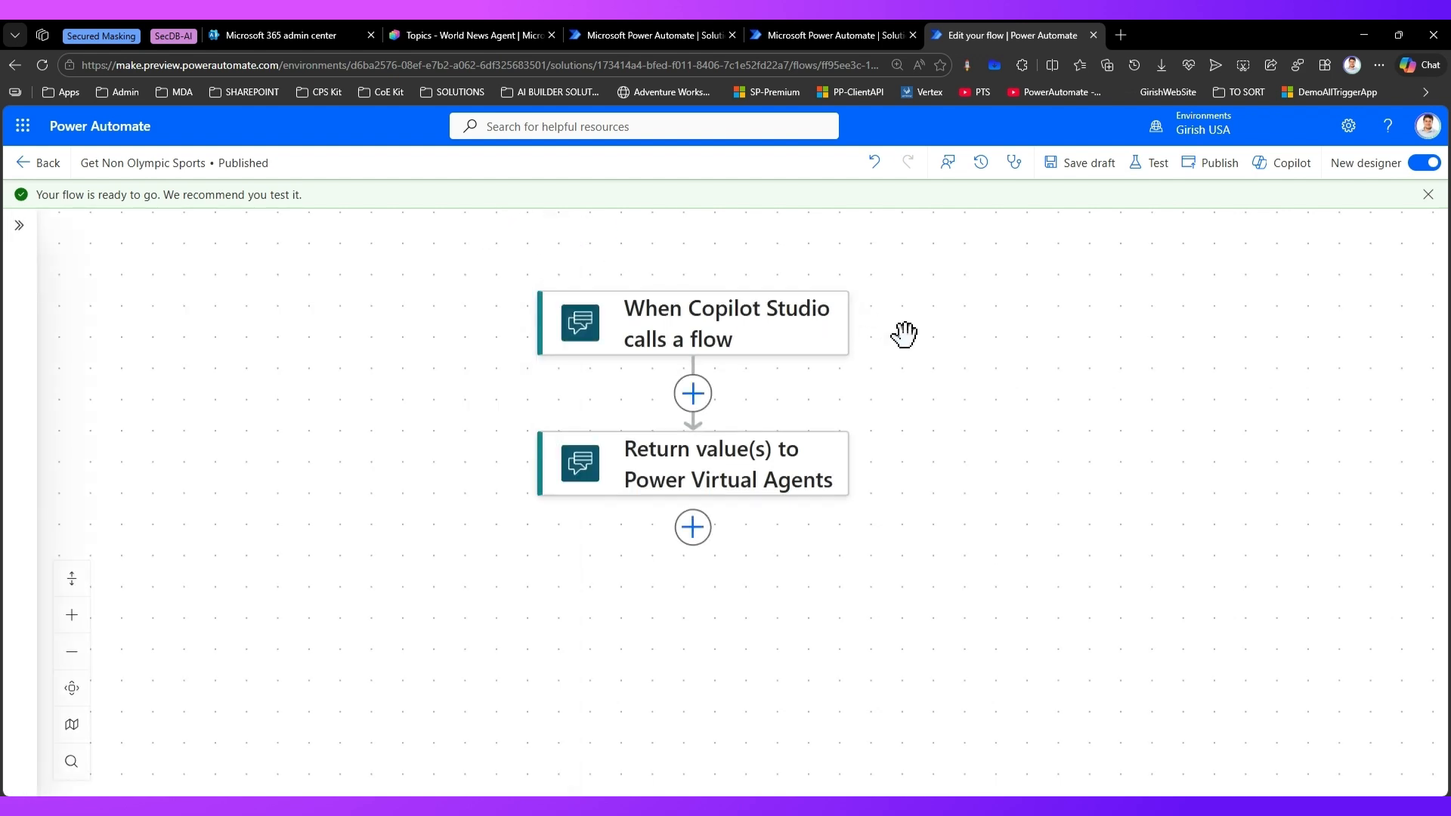